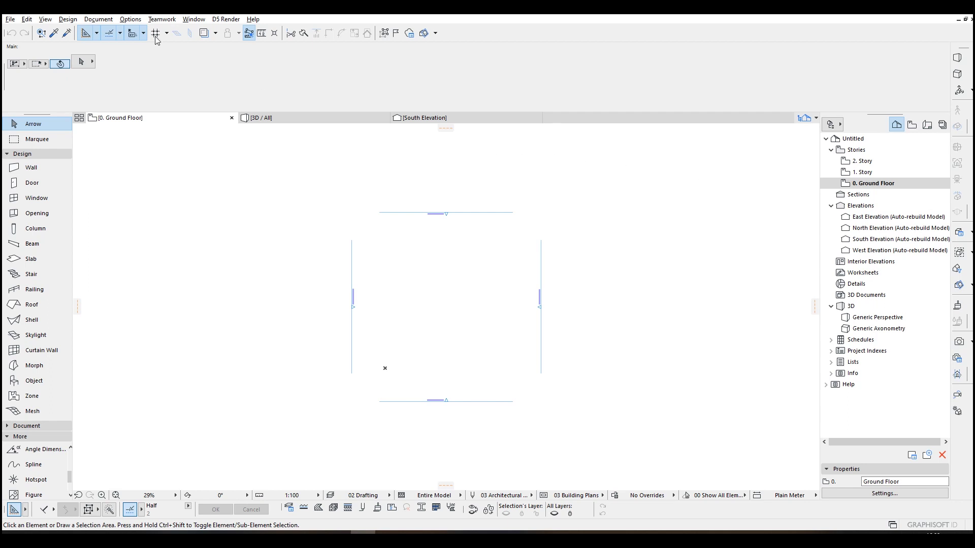
- Set the project's working length unit to centimeter
click(131, 19)
mouse_move(151, 142)
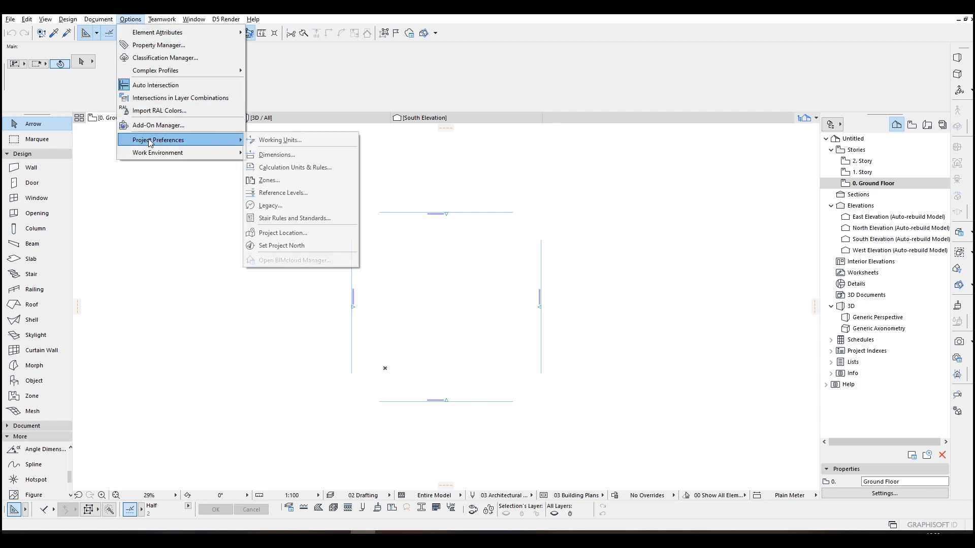
click(278, 140)
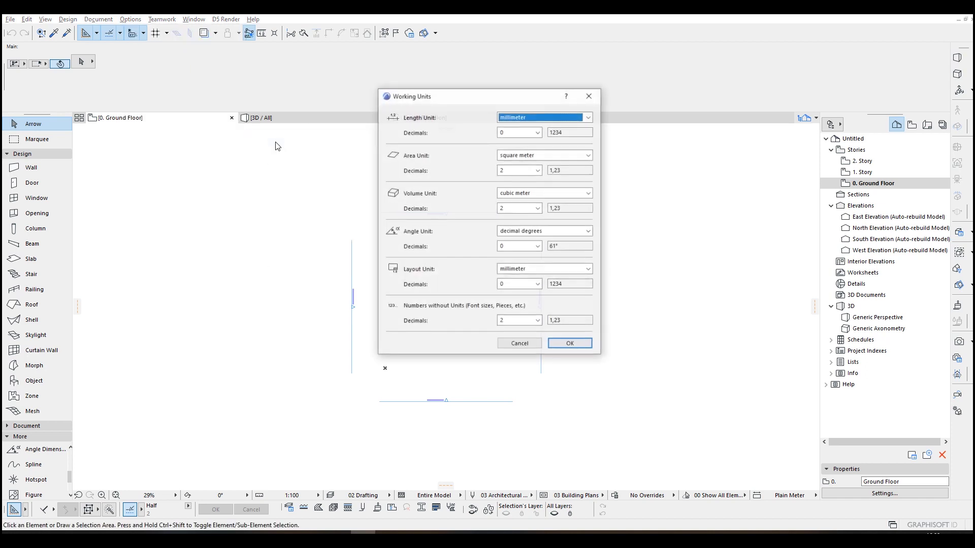
click(516, 117)
click(515, 143)
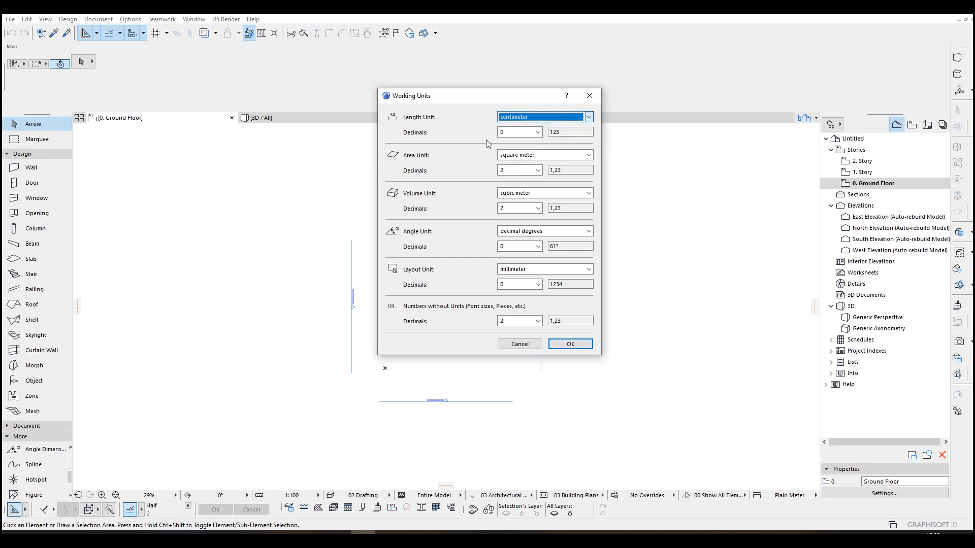
drag(458, 103, 425, 108)
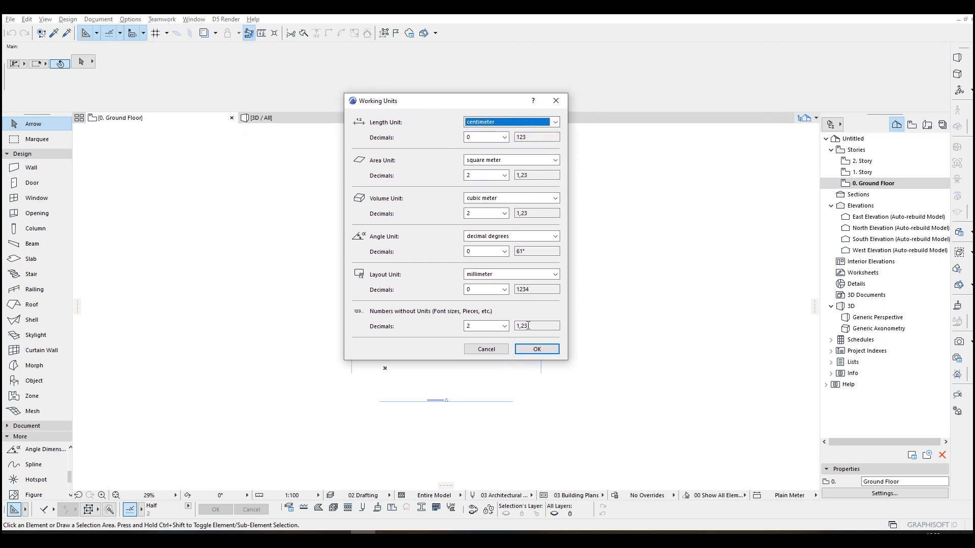
click(534, 353)
- Start a chained wall on the ground floor with the 30 cm GENERIC - STRUCTURAL composite and draw its first segment 800 cm straight down
drag(638, 245, 683, 301)
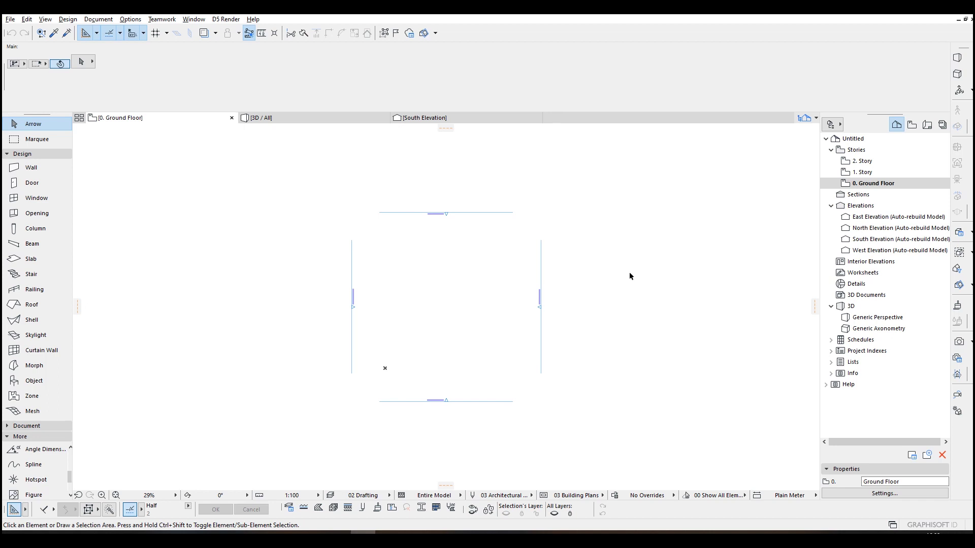
scroll(294, 257, up, 1)
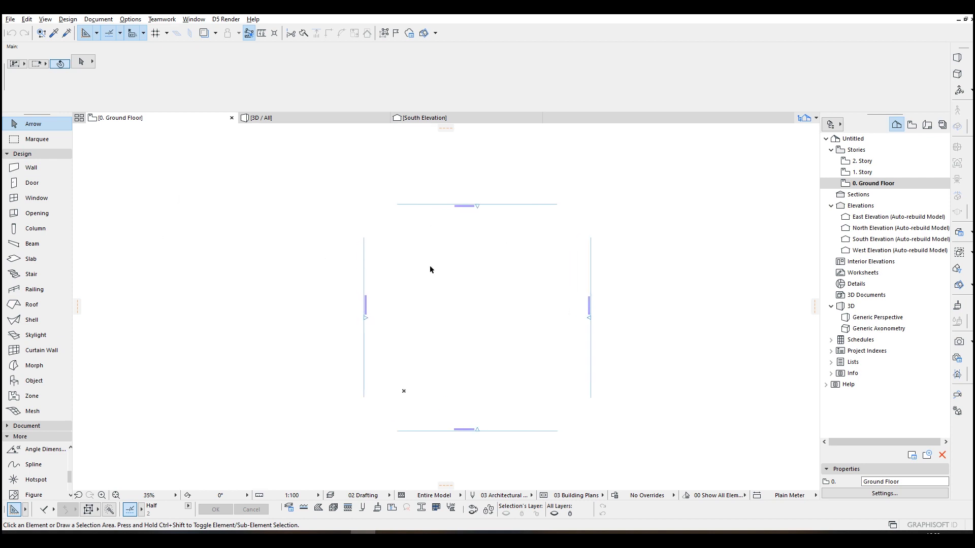
click(31, 168)
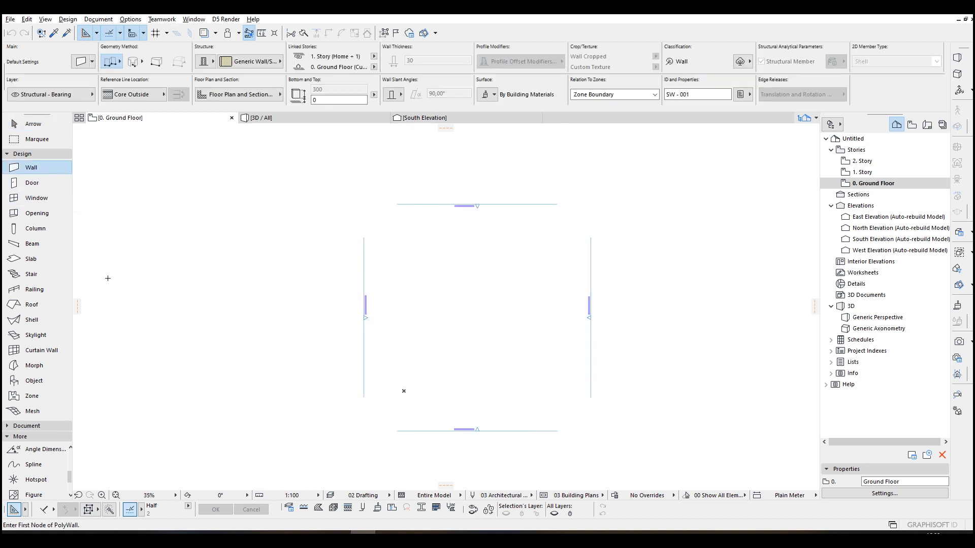
click(206, 64)
click(208, 61)
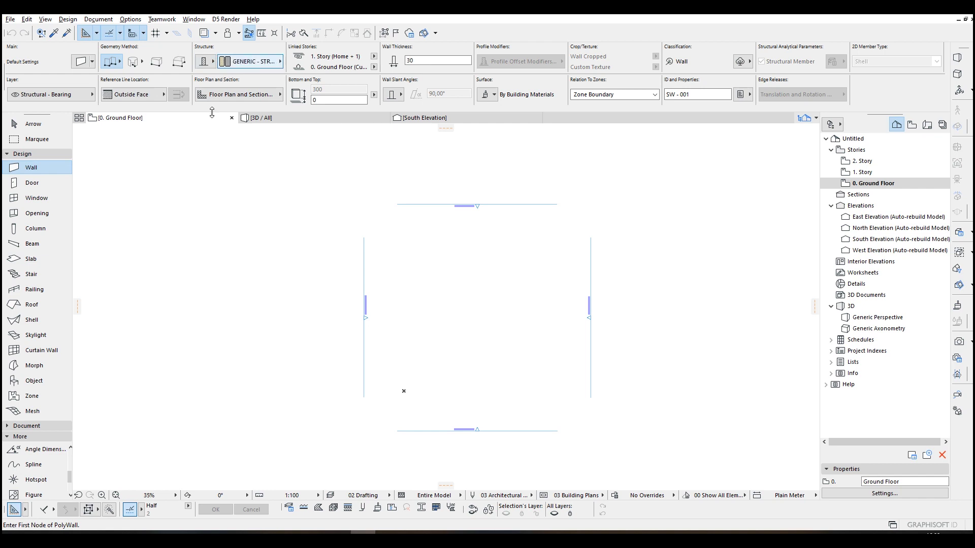
middle_drag(437, 320, 348, 248)
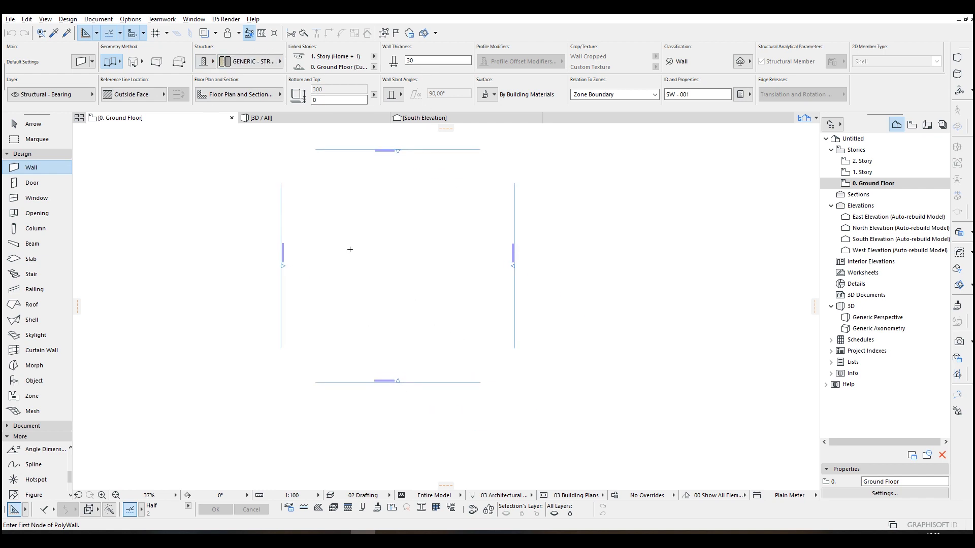
scroll(348, 249, up, 3)
scroll(333, 207, up, 1)
click(332, 207)
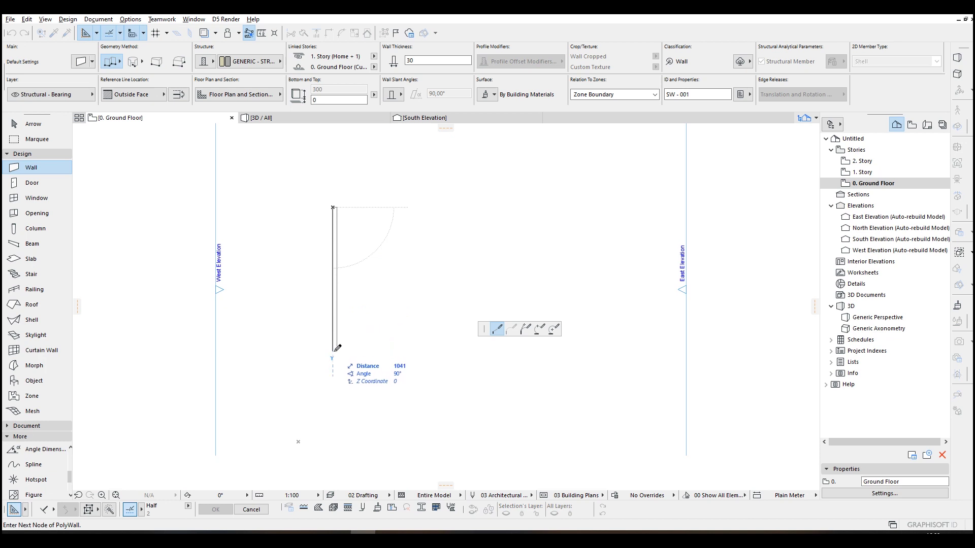
text(800)
key(Return)
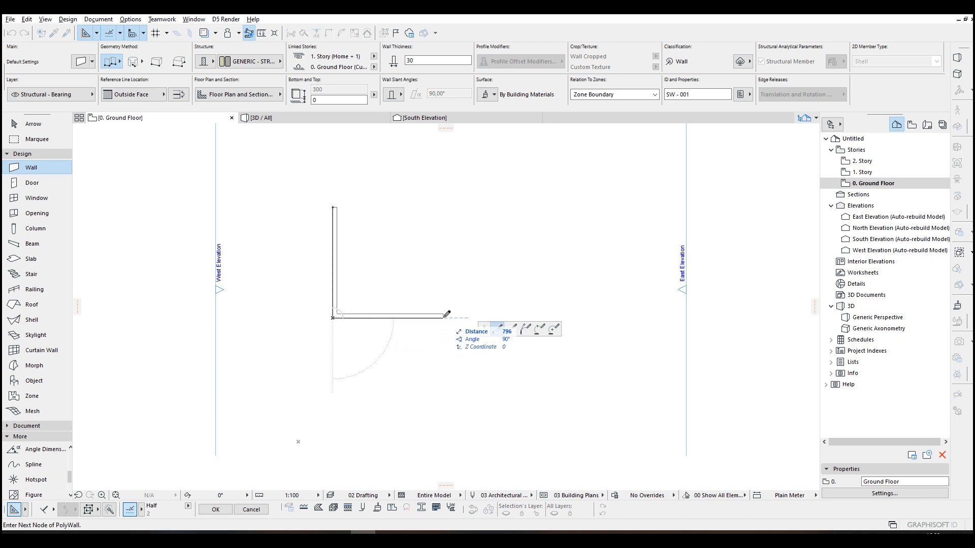
text(1)
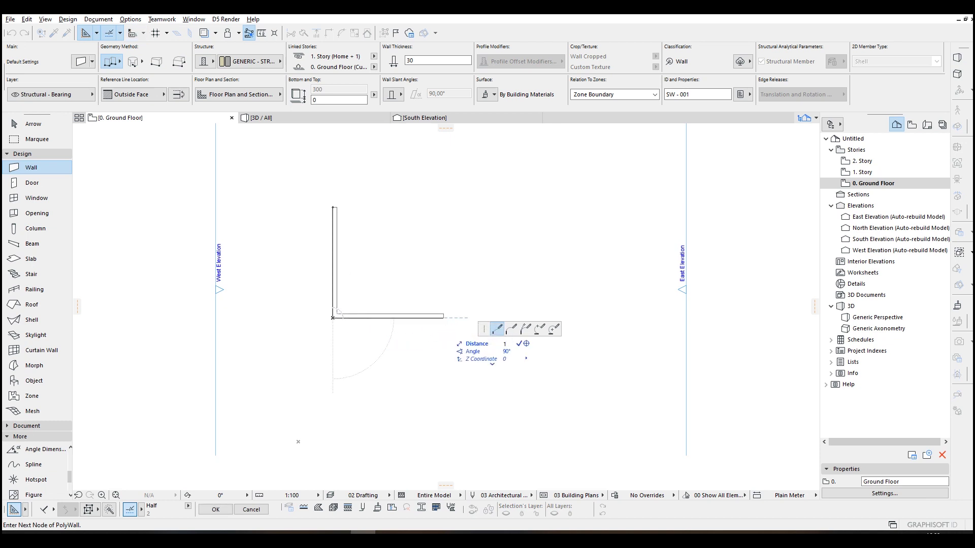
text(000)
key(Return)
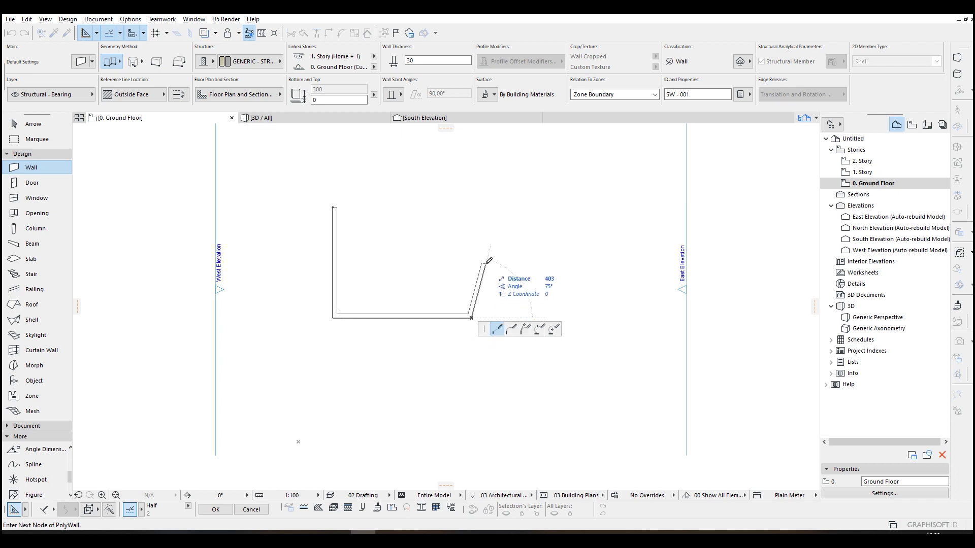
- Draw the lower wall 1500 cm long and close the rectangle with the remaining two walls back to the starting corner
middle_drag(457, 318, 311, 308)
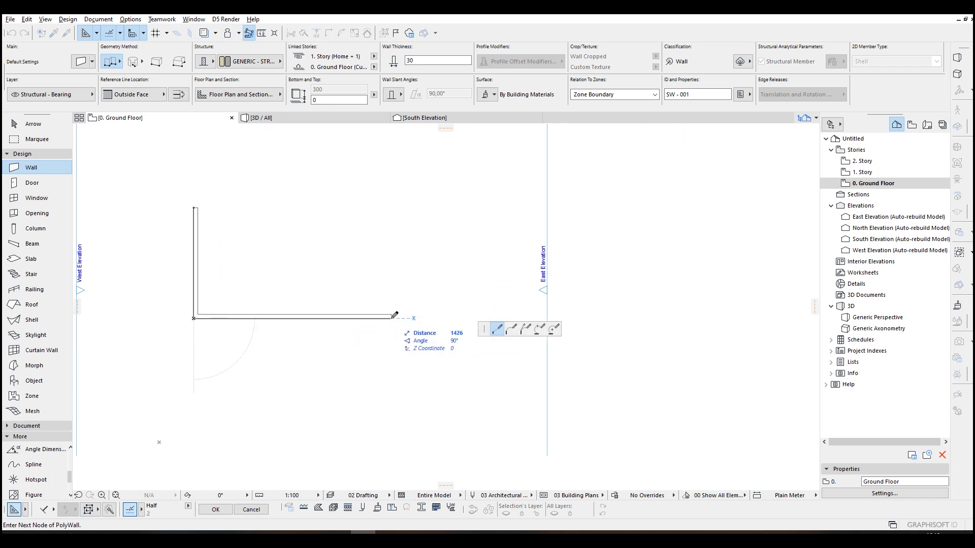
text(1500)
key(Return)
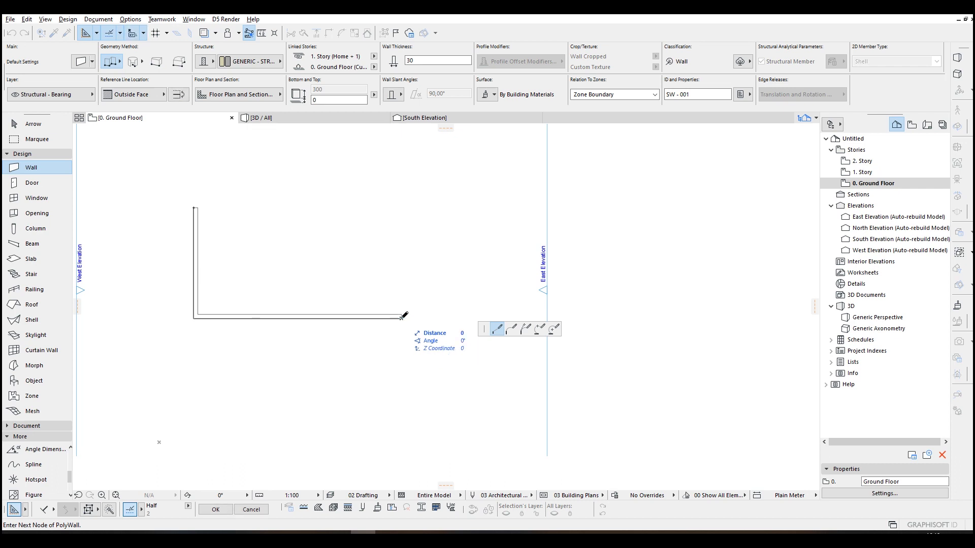
click(401, 202)
click(193, 202)
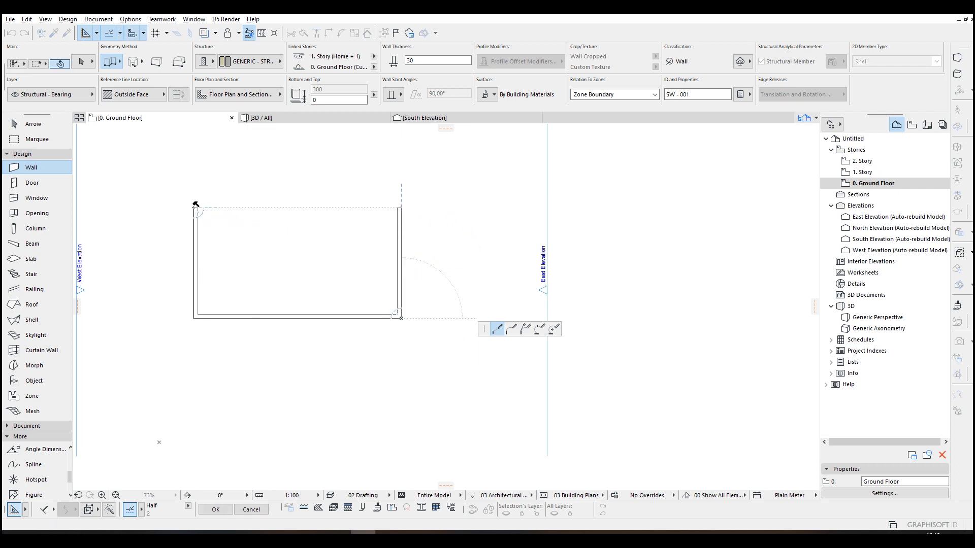
middle_drag(213, 231, 297, 246)
key(Escape)
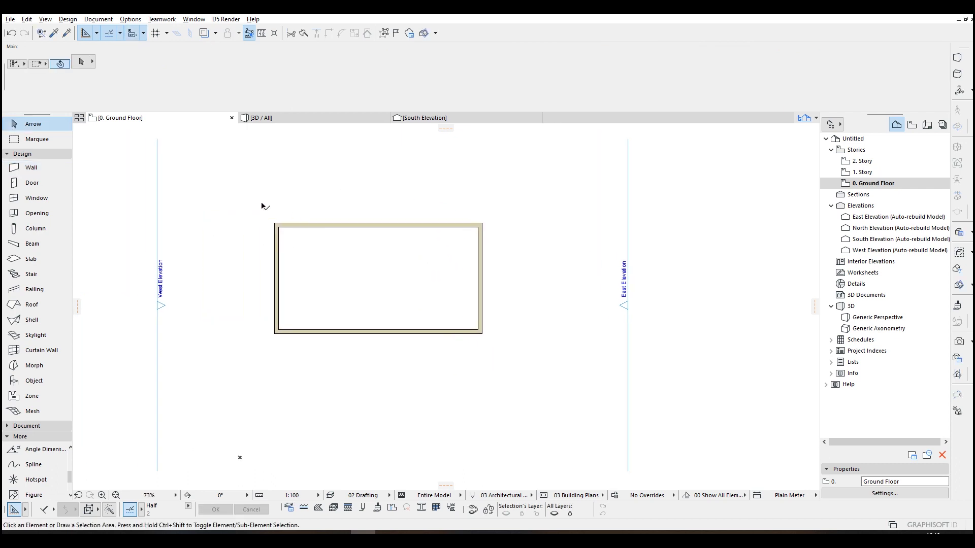
- Select all four walls and try a top offset of 1 from the linked upper story in the wall settings
drag(261, 206, 547, 389)
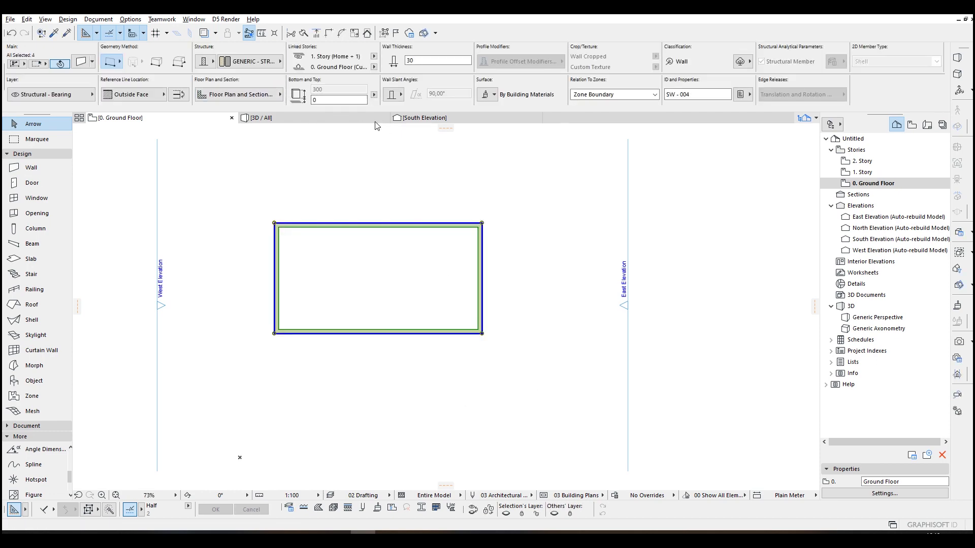
key(ctrl+t)
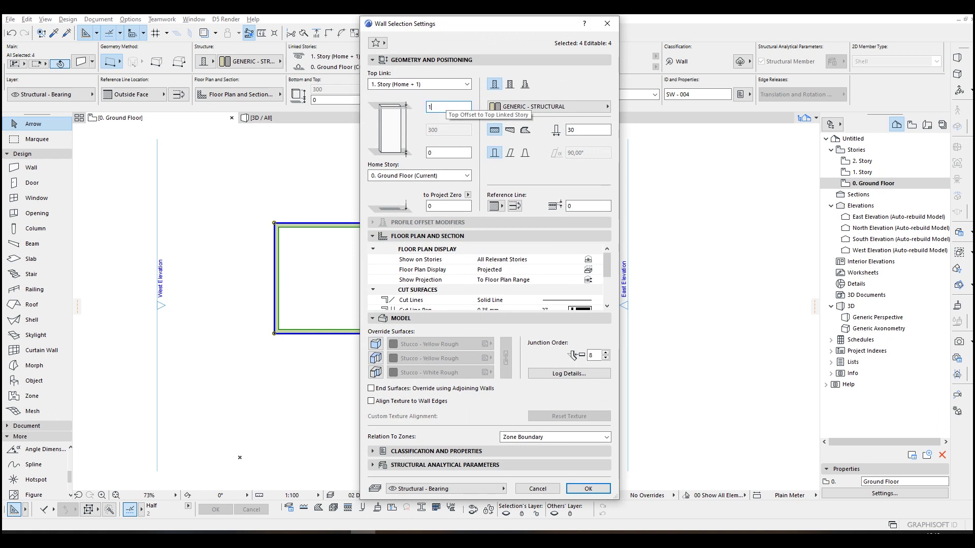
key(Return)
key(Escape)
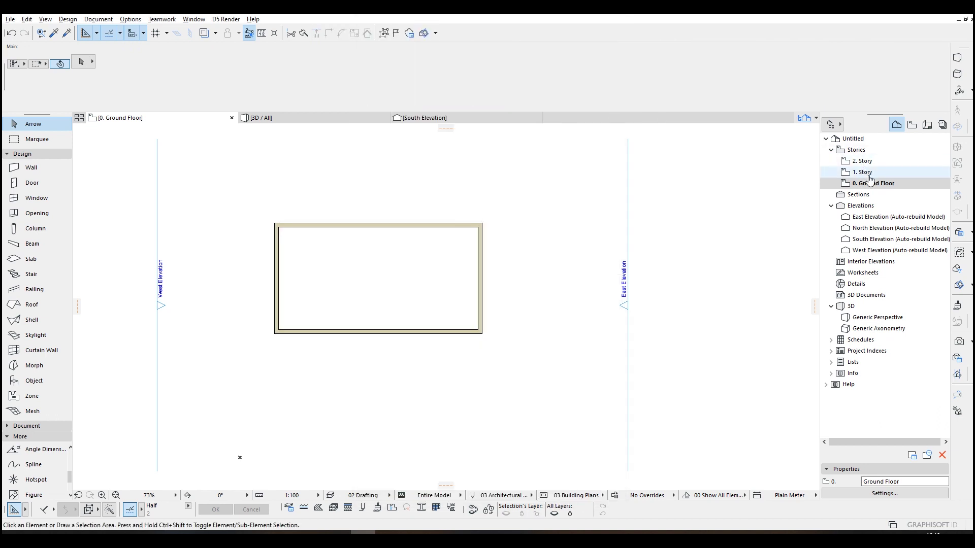
- Set the height to next of story 1 to 400 cm in the story settings
right_click(864, 182)
click(878, 331)
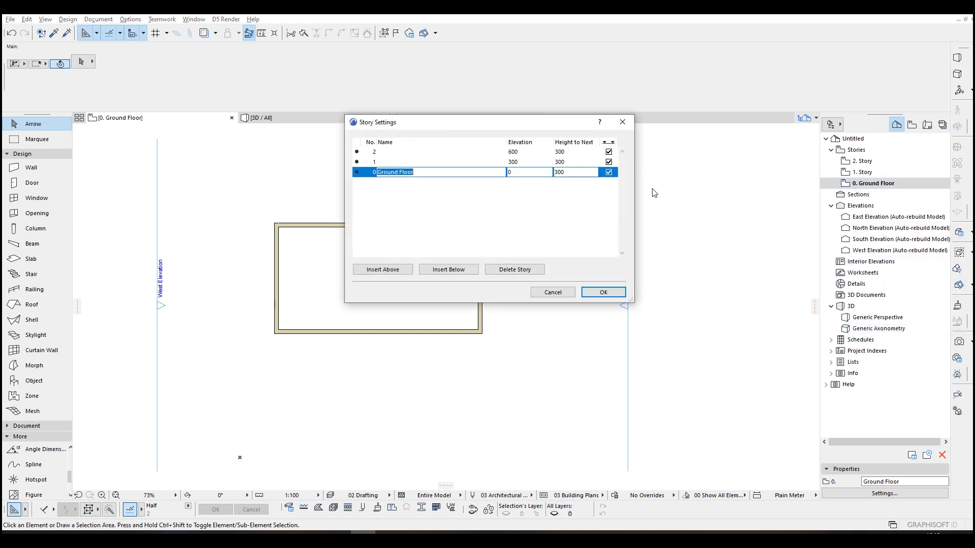
click(580, 163)
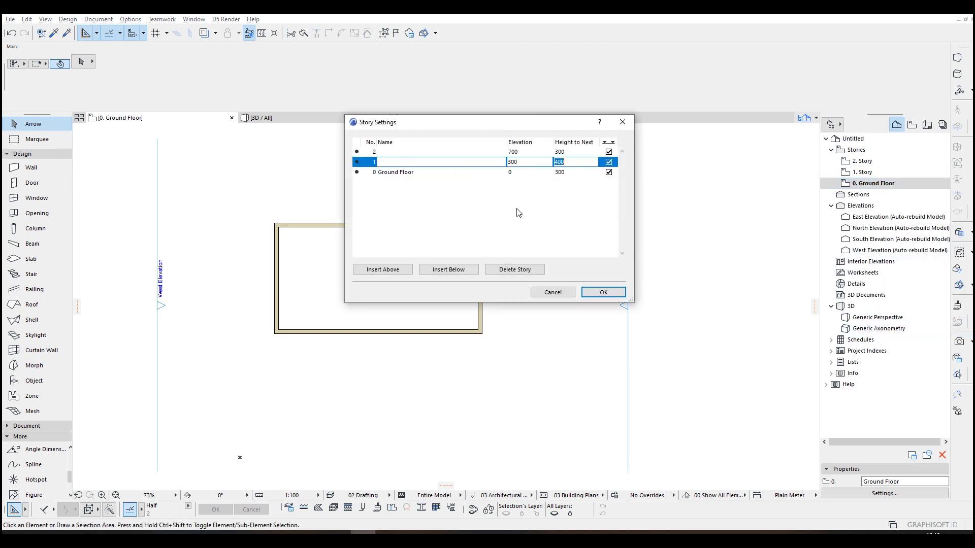
click(601, 292)
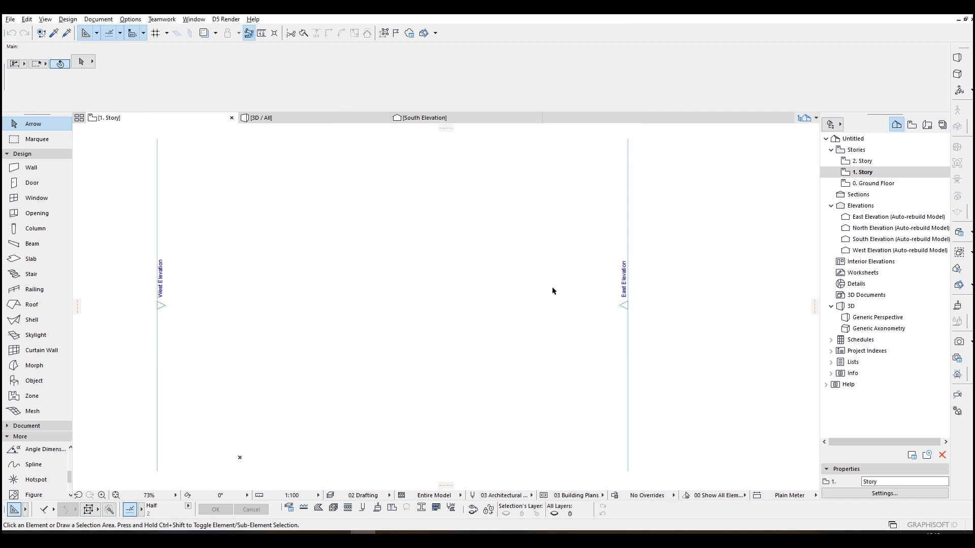
- Draw a rectangular 30 cm Concrete - Structural slab on the ground floor between opposite outer corners of the walls
double_click(896, 188)
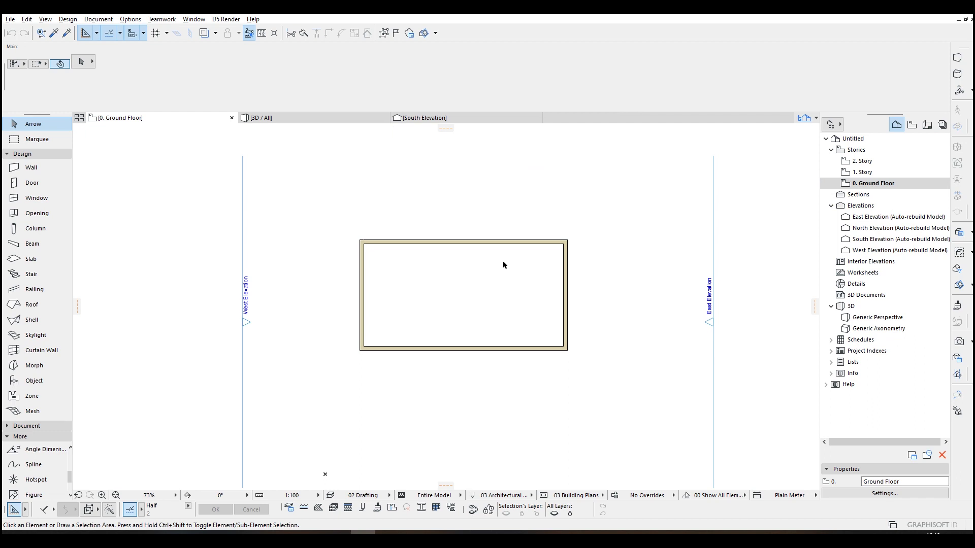
click(32, 260)
click(212, 62)
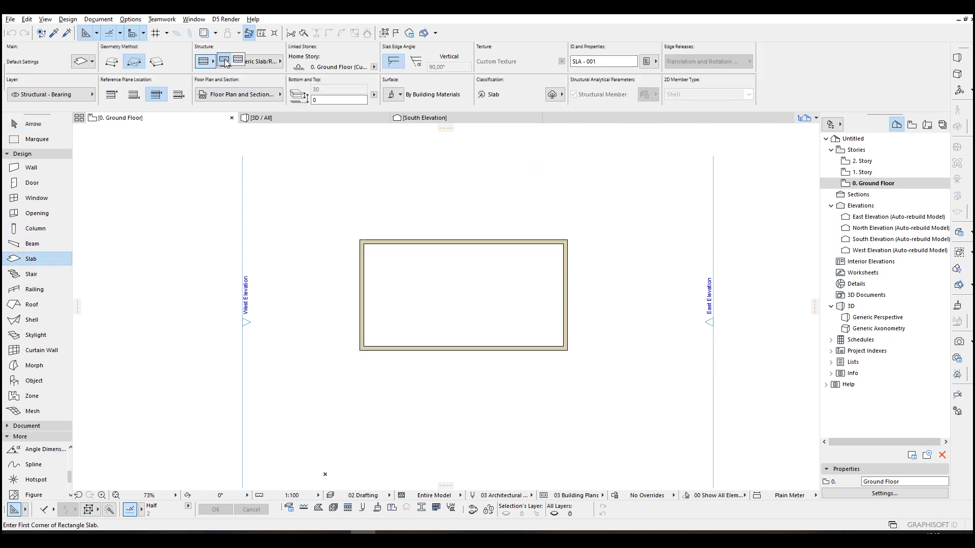
click(360, 240)
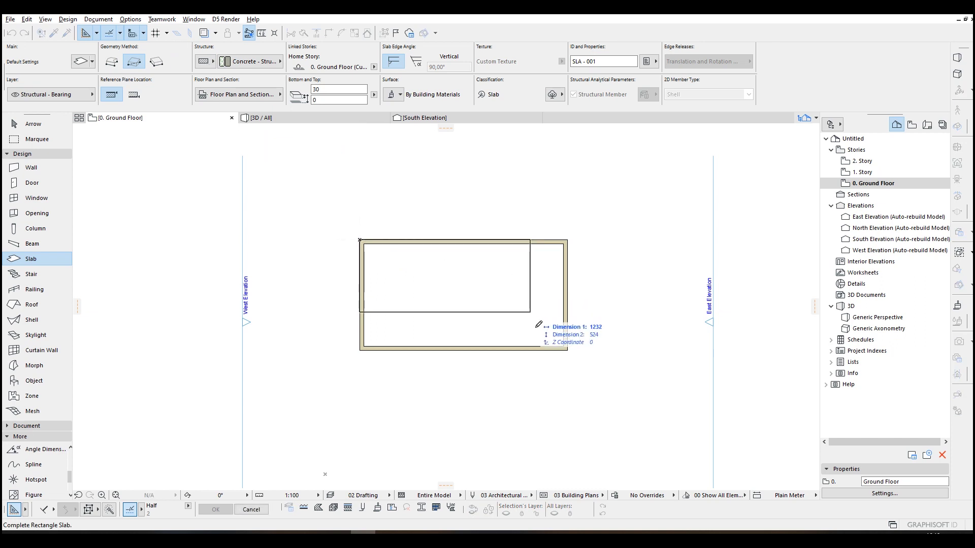
click(567, 349)
key(Escape)
- Offset all edges of the ground-floor slab outward by about 140 cm beyond the walls
click(539, 291)
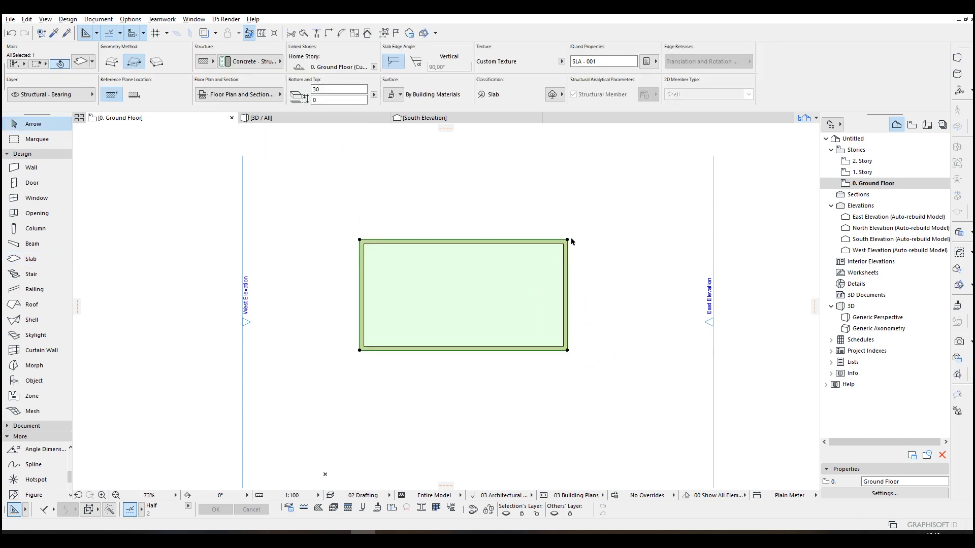
click(567, 239)
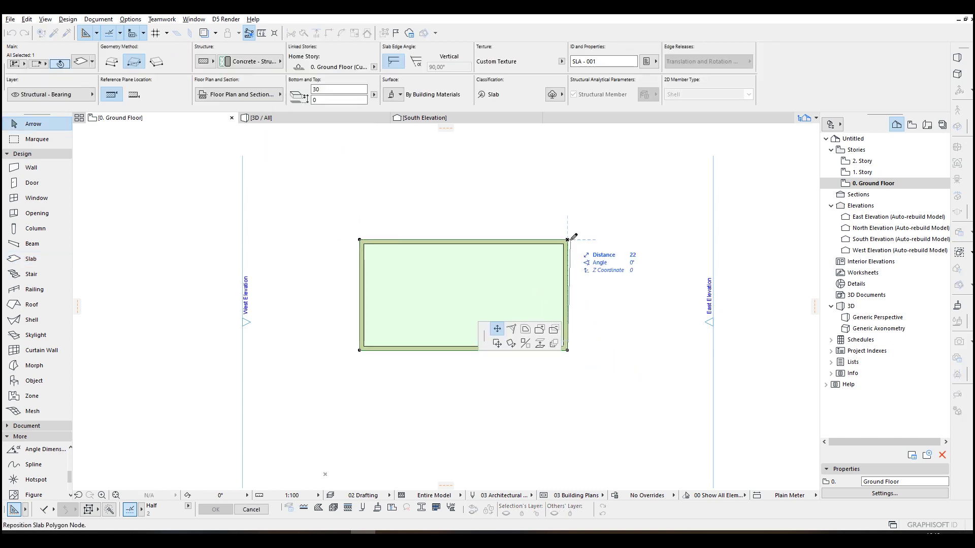
click(525, 329)
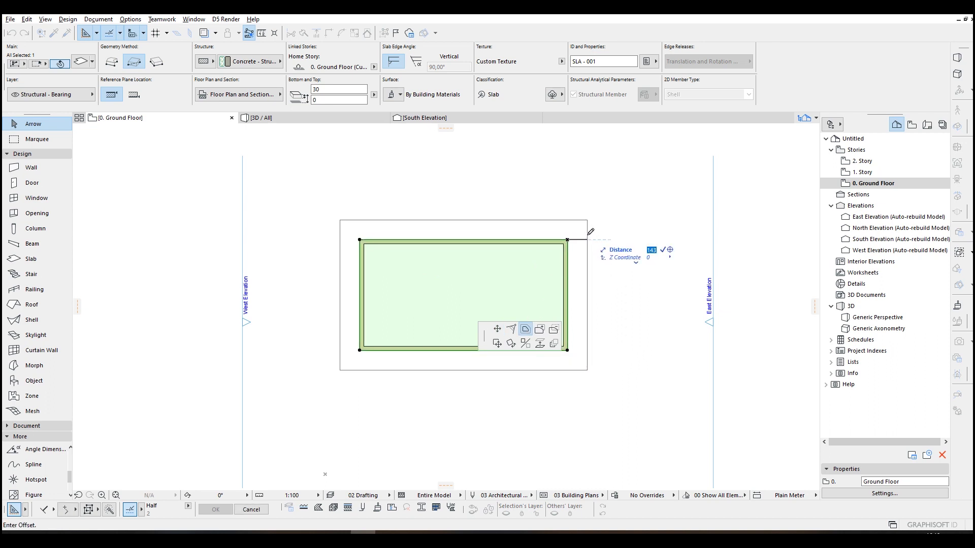
text(14)
key(Return)
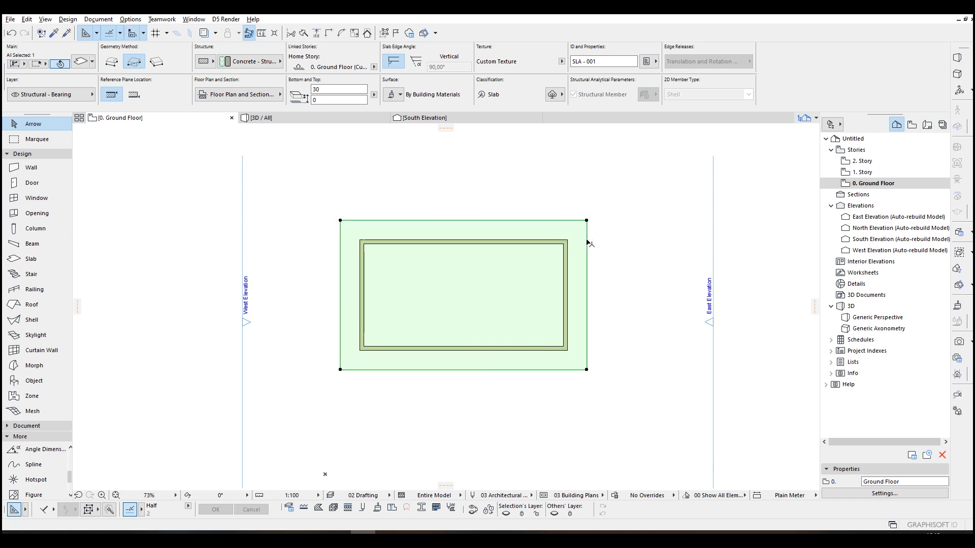
key(Escape)
- Inspect the walls and the surrounding slab in the 3D perspective and return to the ground-floor plan
key(F3)
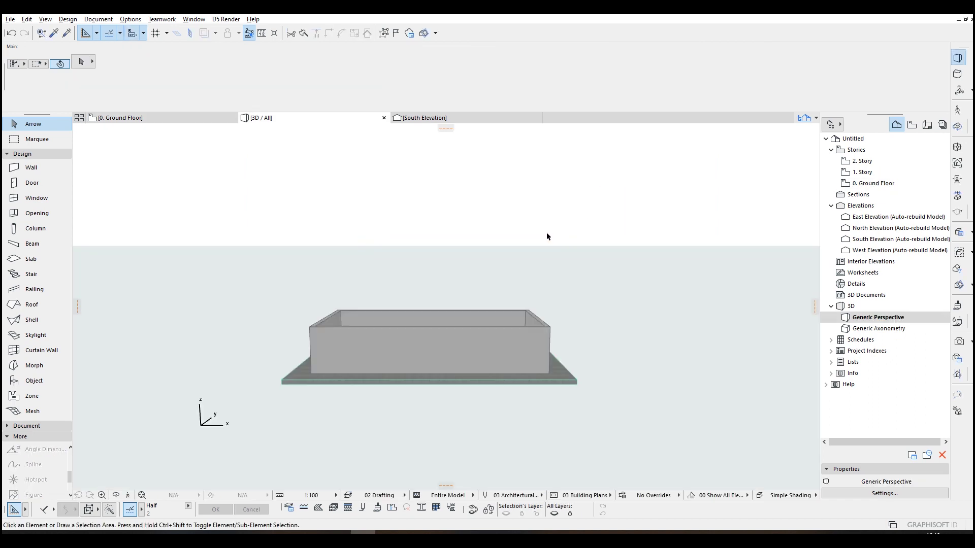
shift+middle_drag(406, 334, 368, 371)
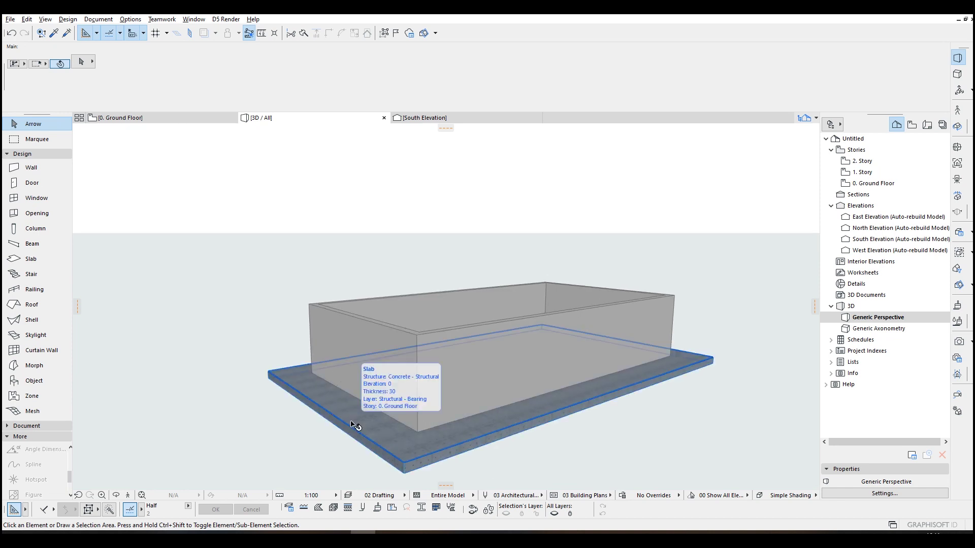
shift+middle_drag(646, 315, 560, 335)
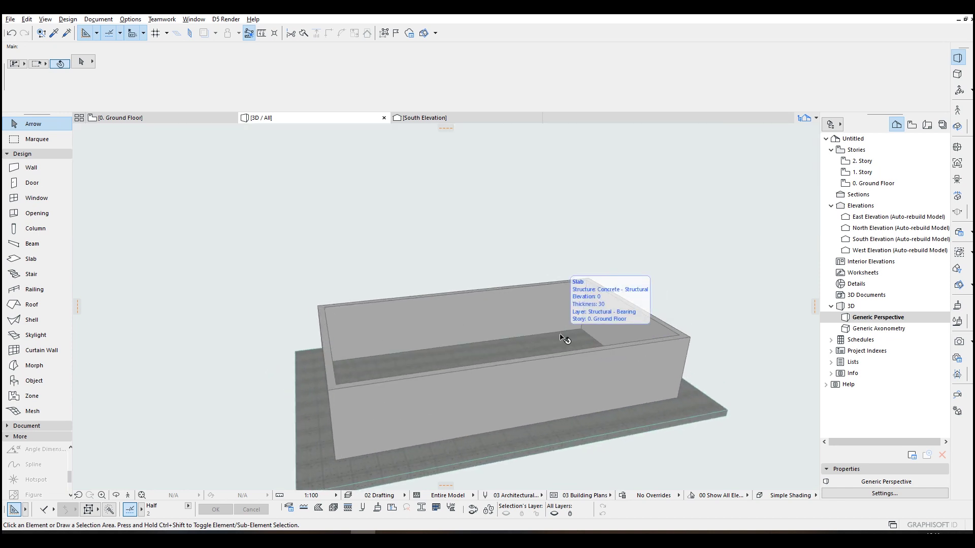
key(F2)
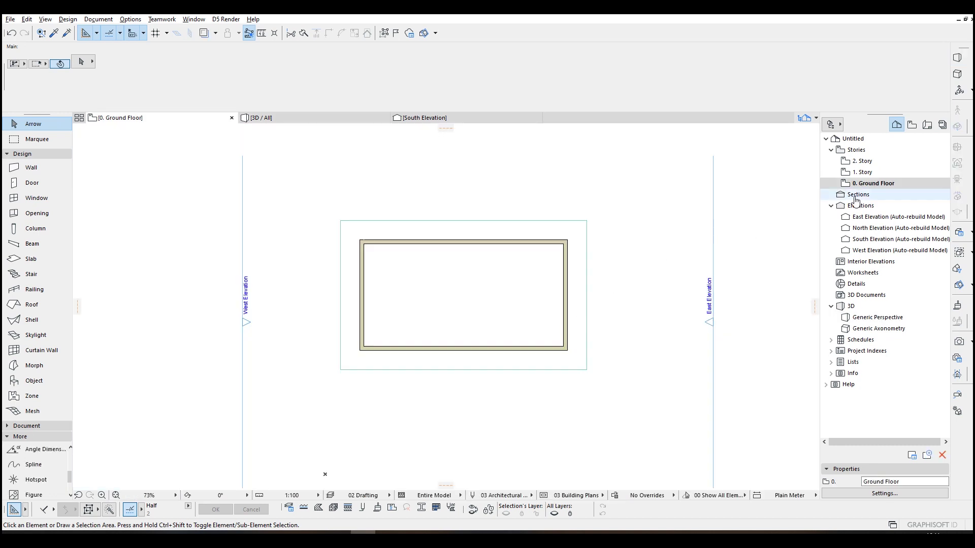
- Open the plan of story 1 and show the ground floor beneath it as a trace reference
double_click(862, 173)
right_click(880, 186)
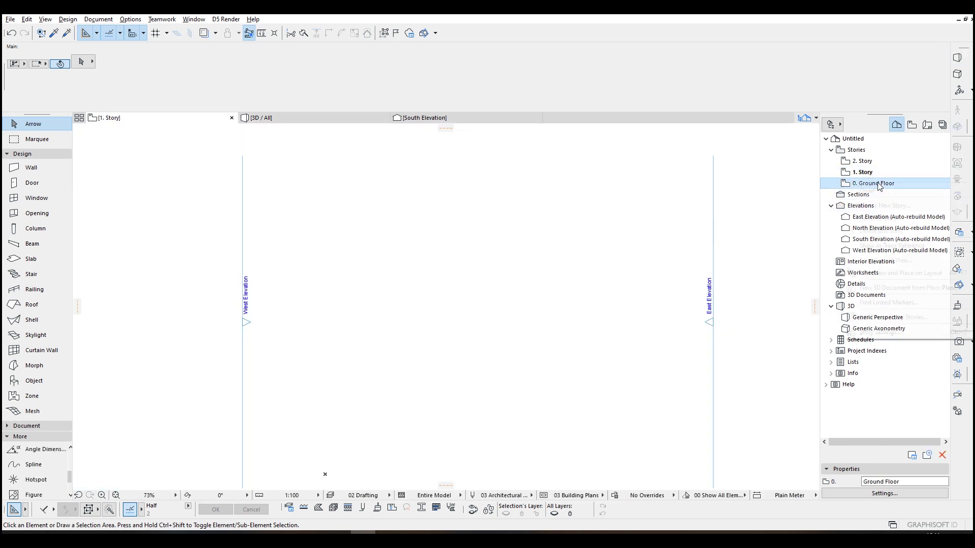
right_click(877, 187)
right_click(877, 187)
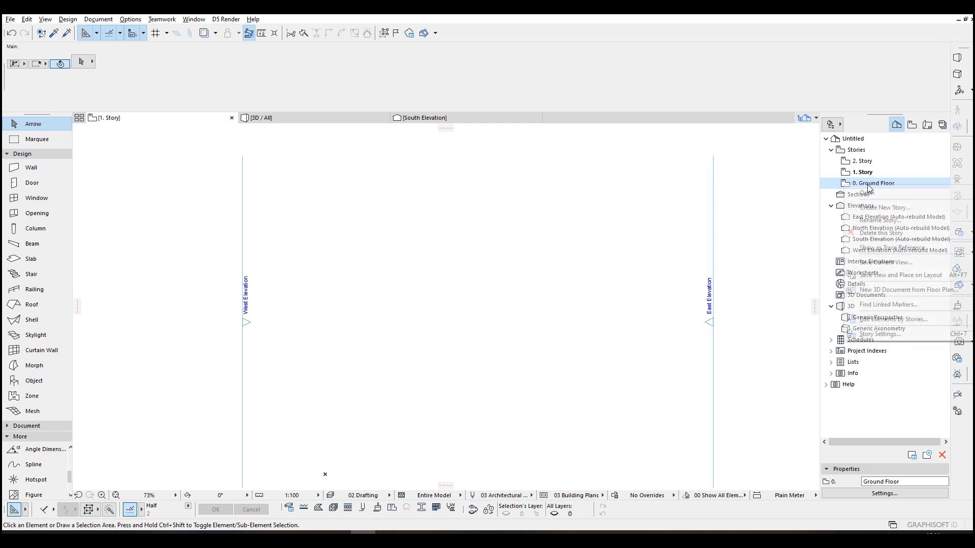
click(885, 248)
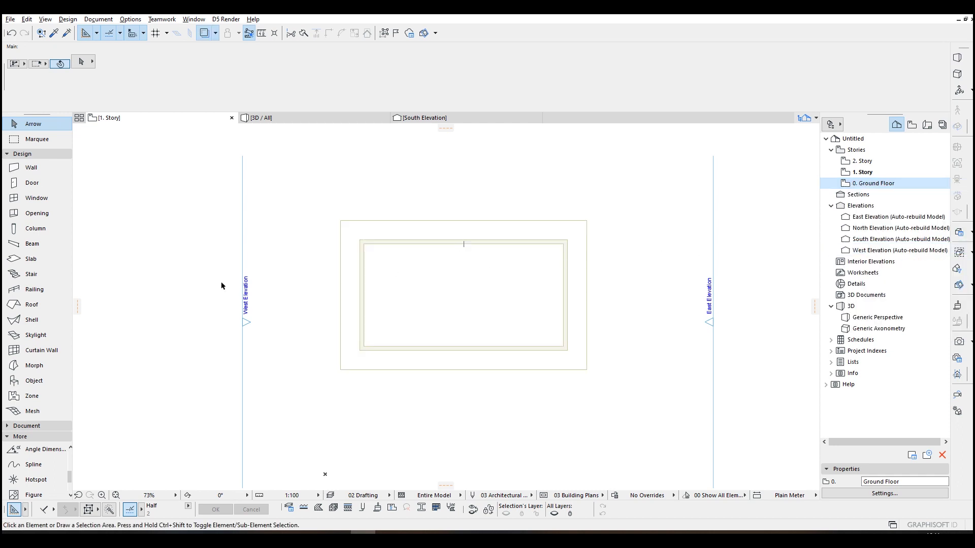
middle_drag(222, 286, 210, 293)
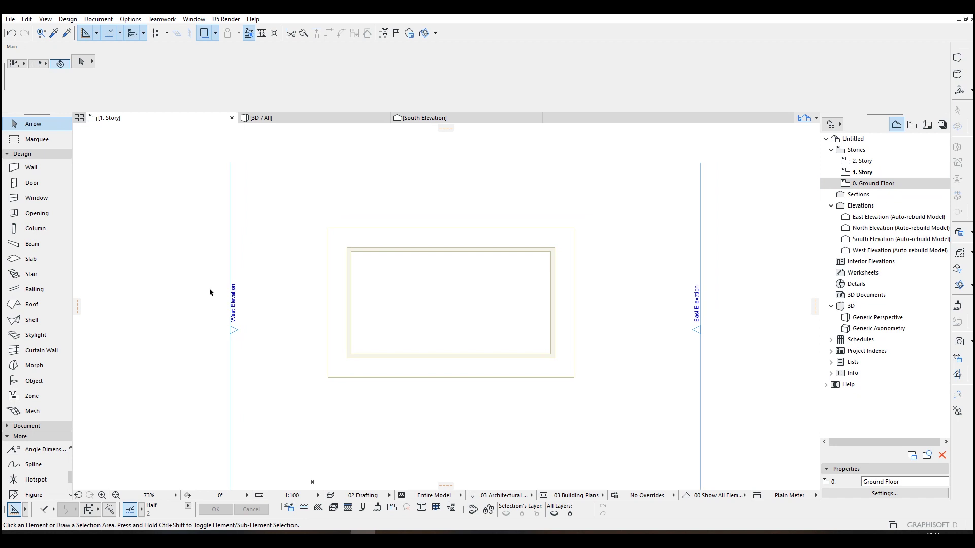
- Draw a horizontal line from the midpoint of the traced slab's west edge across the plan, ending just past its east edge
key(l)
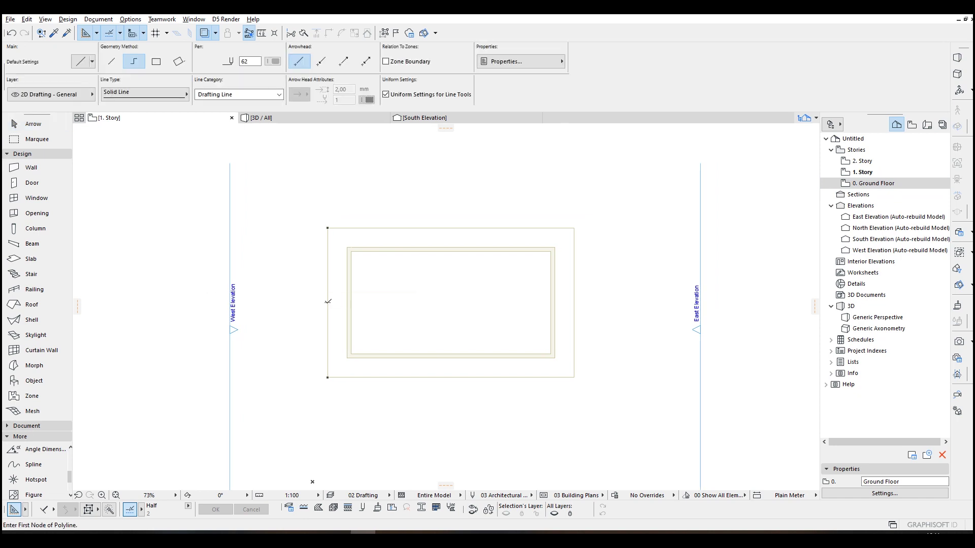
click(328, 302)
scroll(359, 357, up, 4)
scroll(449, 280, down, 3)
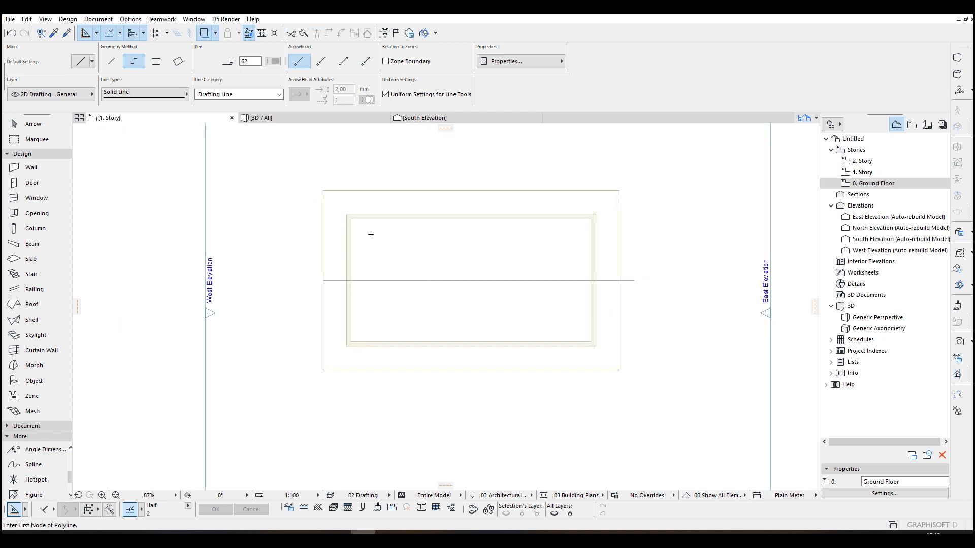
- Draw a 45° diagonal line about 445 cm long from the traced slab's upper-left corner toward the horizontal centerline
click(323, 191)
scroll(323, 191, up, 3)
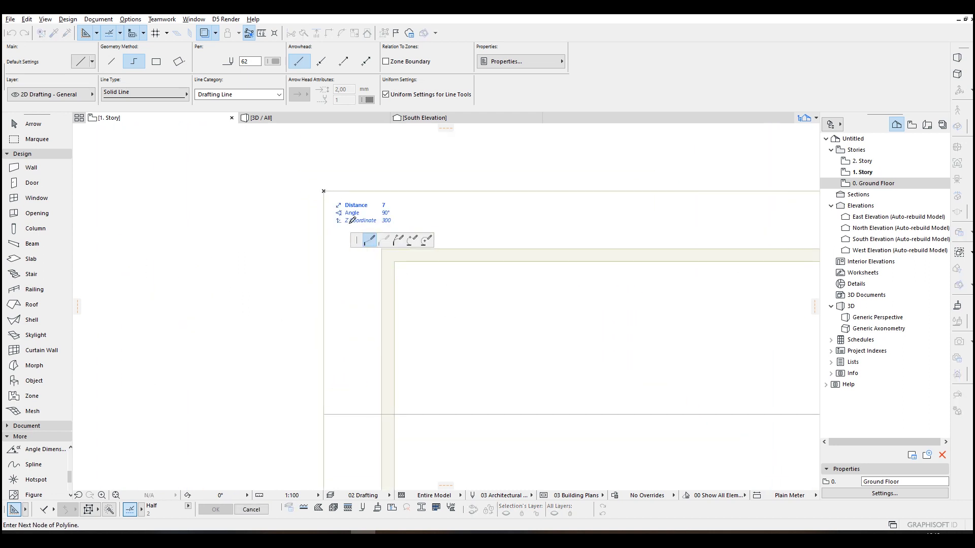
double_click(456, 319)
key(Escape)
scroll(456, 320, down, 3)
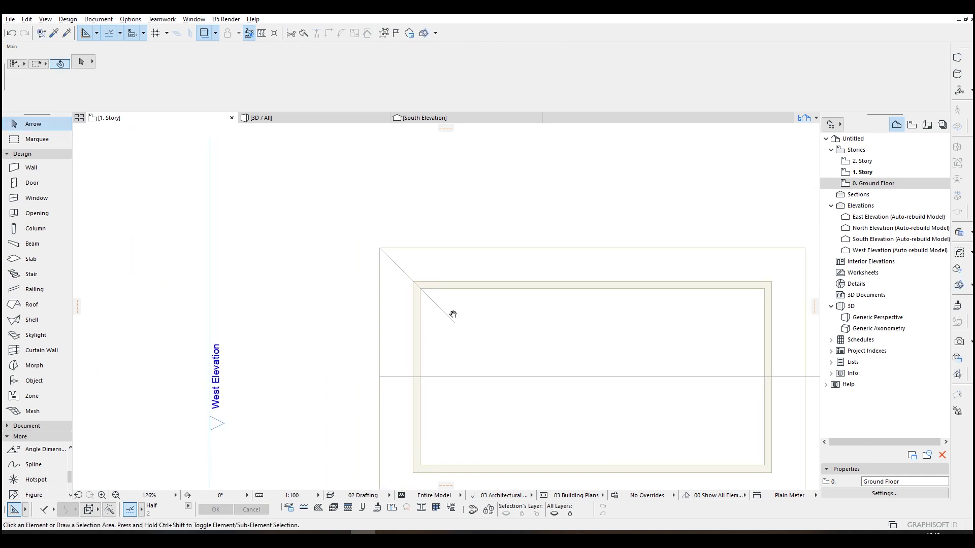
- Intersect the diagonal line with the horizontal centerline so that the two meet in a corner
click(473, 345)
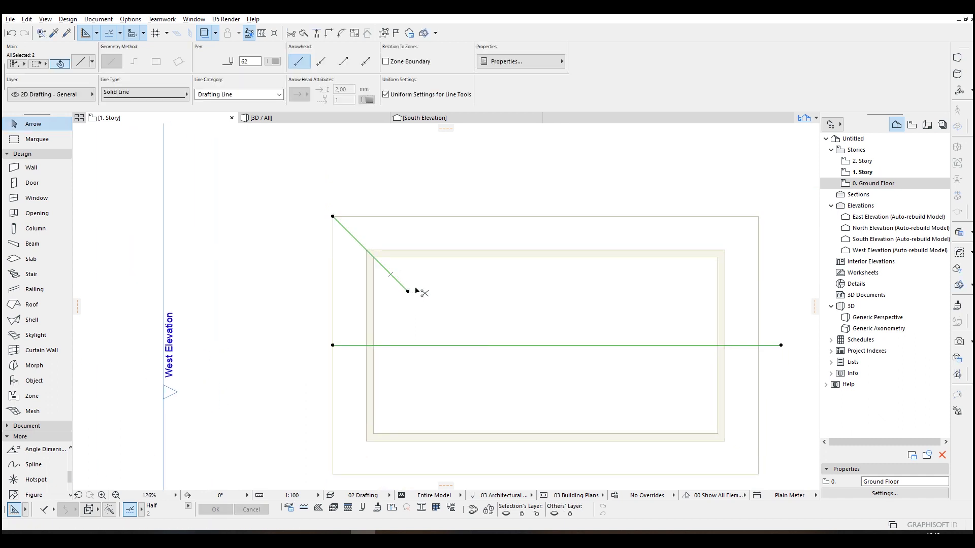
key(ctrl+i)
middle_drag(484, 317, 421, 269)
key(Escape)
- Mirror a copy of the diagonal line about the horizontal centerline to reach the slab's lower-left corner
click(387, 285)
key(ctrl+shift+m)
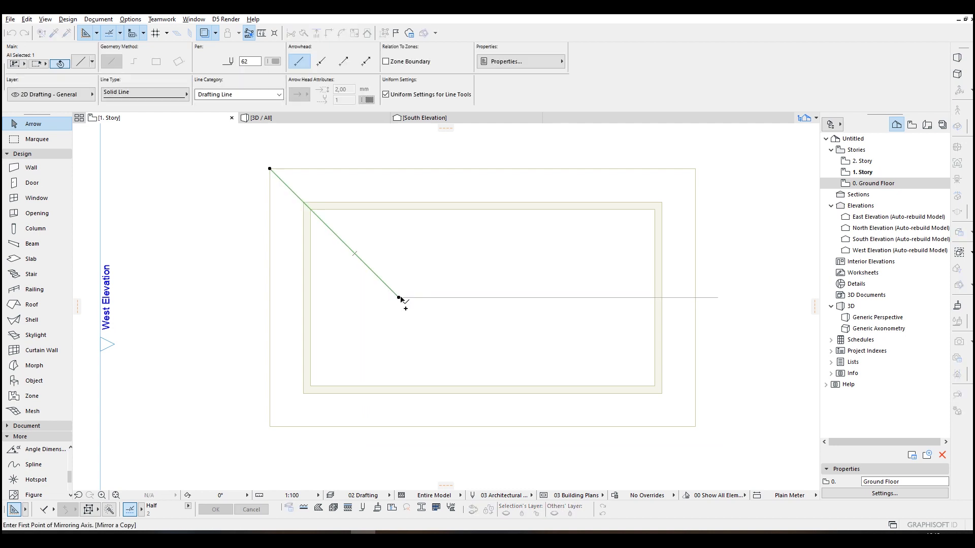
click(399, 297)
click(459, 298)
middle_drag(385, 285, 333, 283)
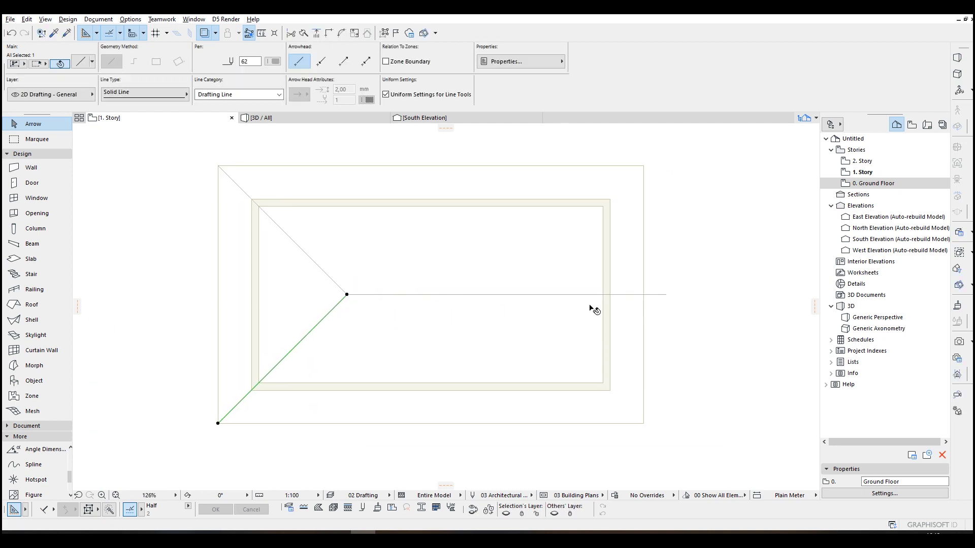
- Mirror copies of both west diagonals to the east side about the vertical axis through the midpoint of the slab's upper edge
scroll(483, 285, down, 1)
shift+click(348, 270)
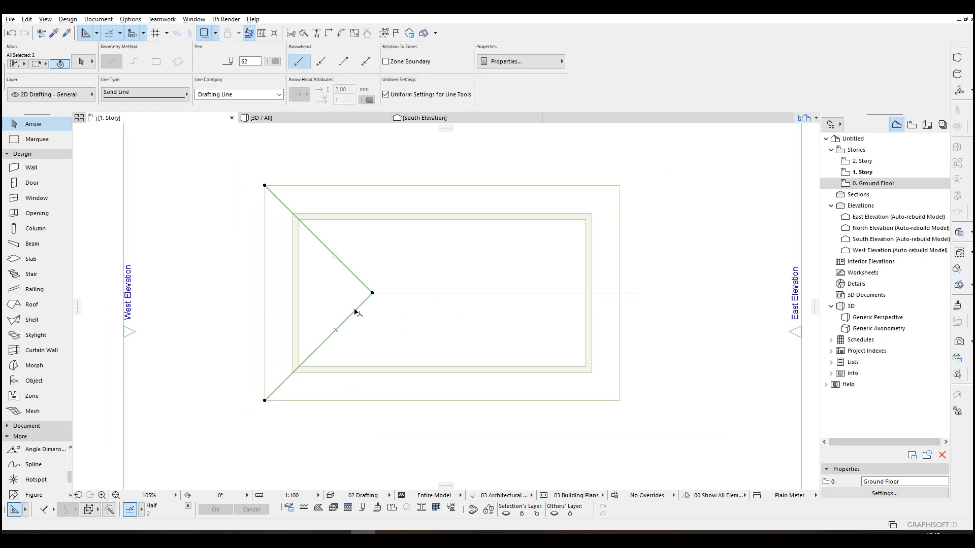
middle_drag(449, 253, 435, 269)
key(ctrl+shift+m)
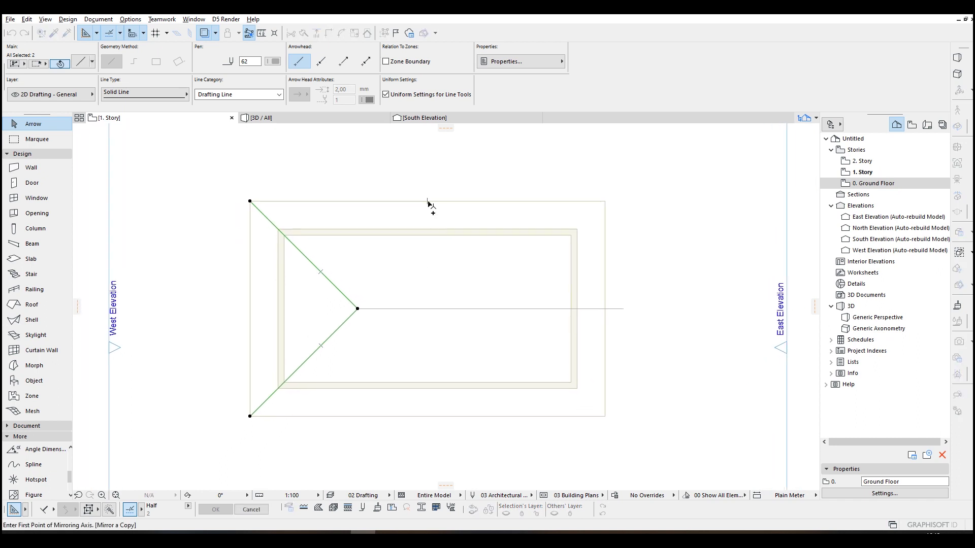
click(427, 202)
click(428, 178)
key(Escape)
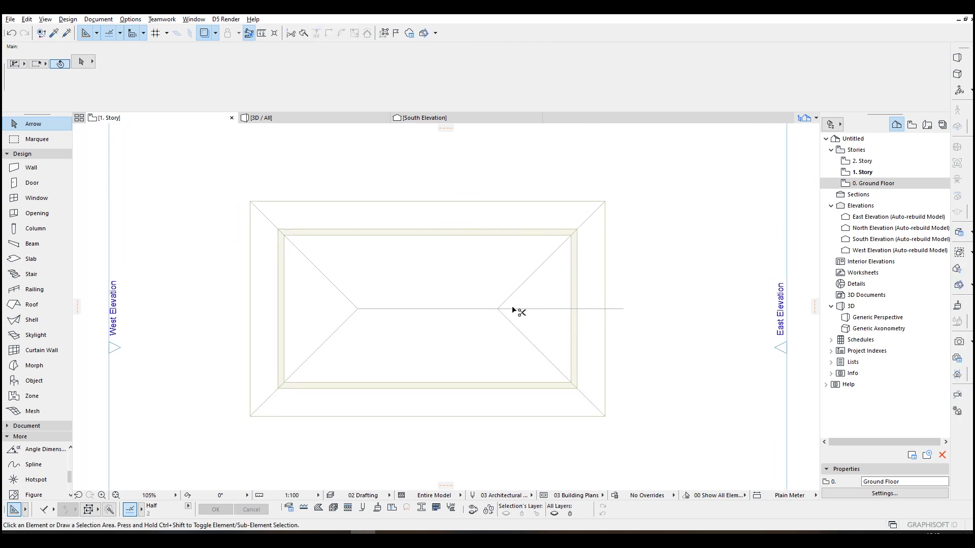
- Remove the excess centerline east of its junction with the two east diagonals
click(588, 314)
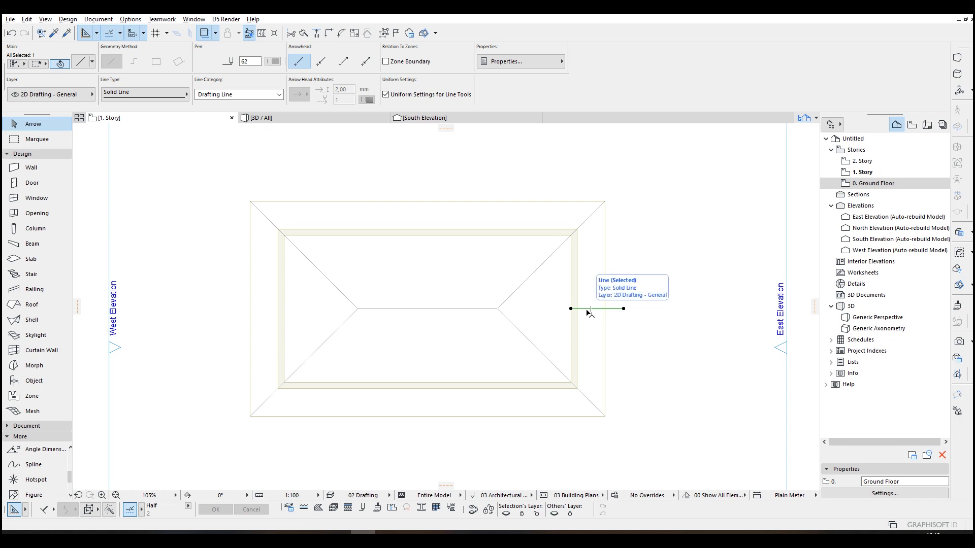
key(Delete)
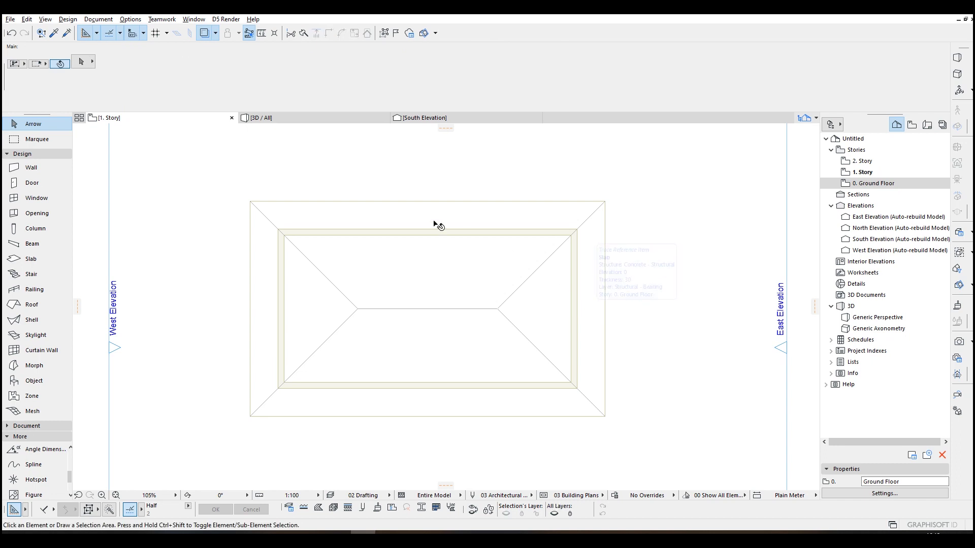
scroll(435, 225, down, 1)
- Draw a rectangle with the Line tool over the traced slab outline, from its upper-left to its lower-right corner
click(285, 208)
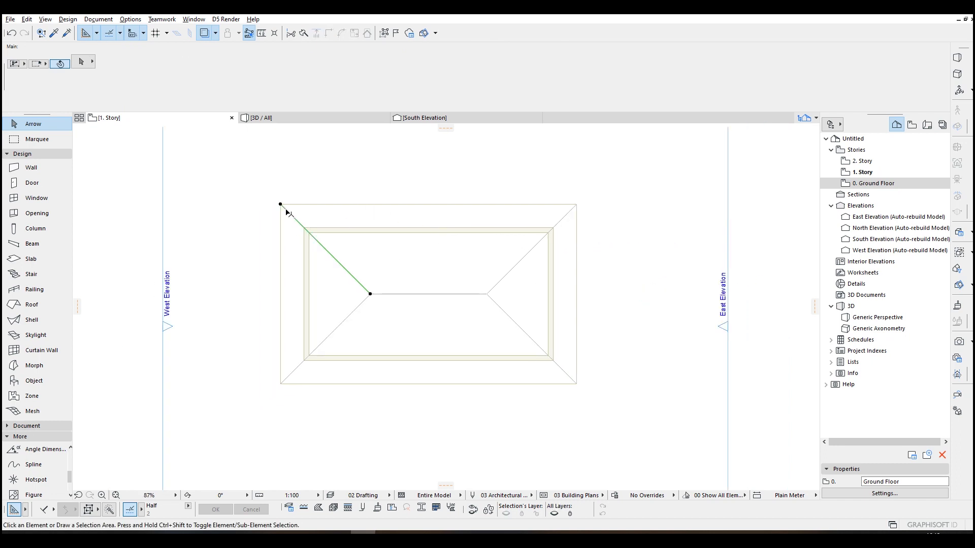
key(Escape)
alt+click(284, 207)
click(281, 204)
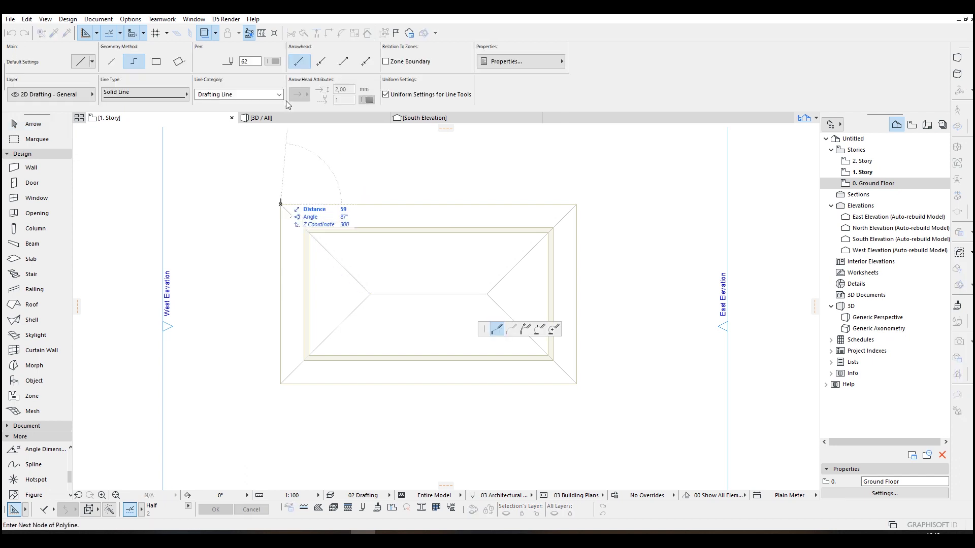
click(156, 61)
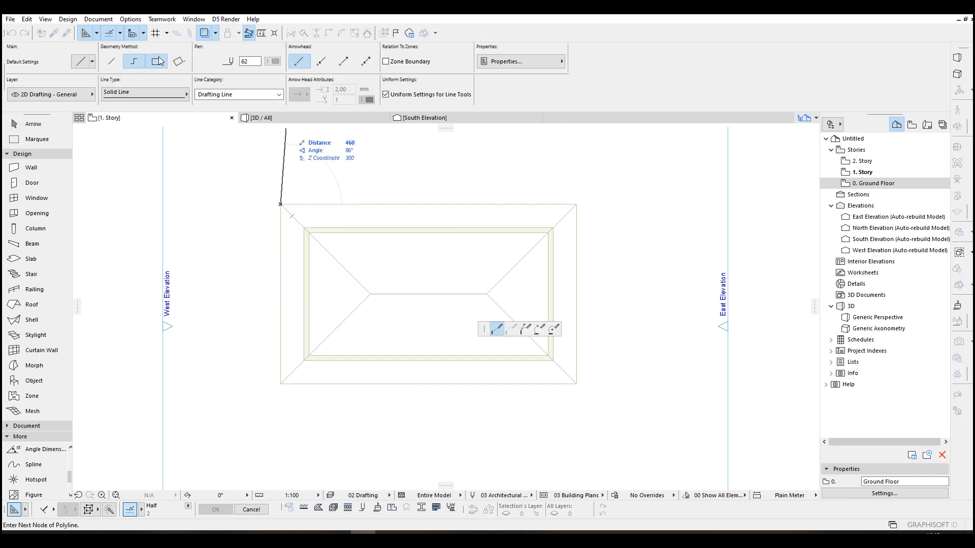
click(577, 384)
key(Escape)
- Offset all sides of the line rectangle outward by about 100 cm beyond the traced slab
click(577, 383)
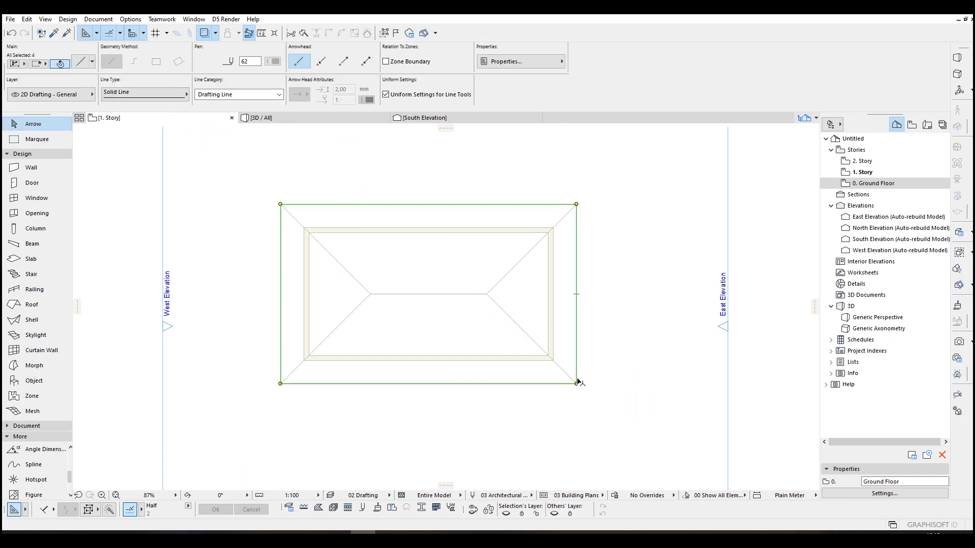
click(577, 385)
click(576, 384)
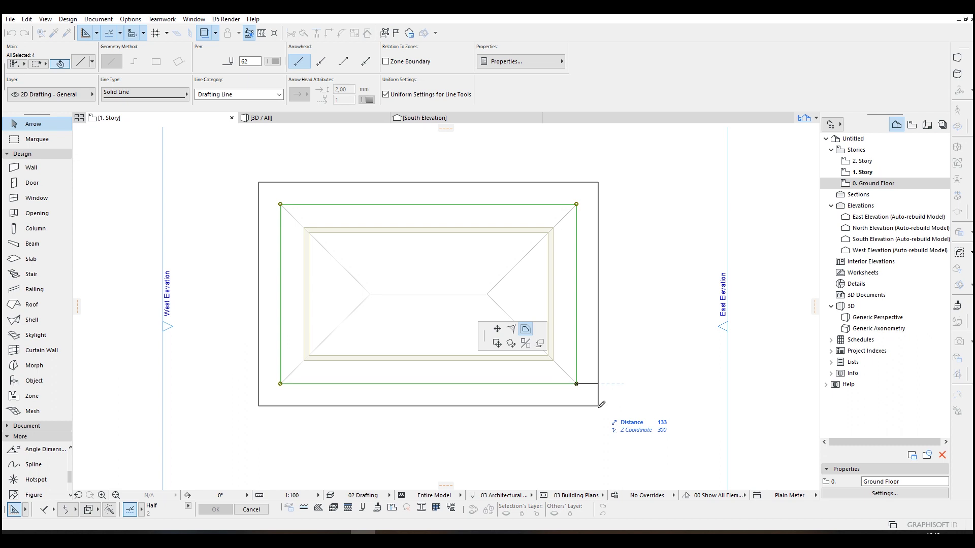
text(100)
click(593, 384)
key(Escape)
- Lengthen the lower-right and upper-right diagonals to the matching corners of the outer rectangle
click(574, 381)
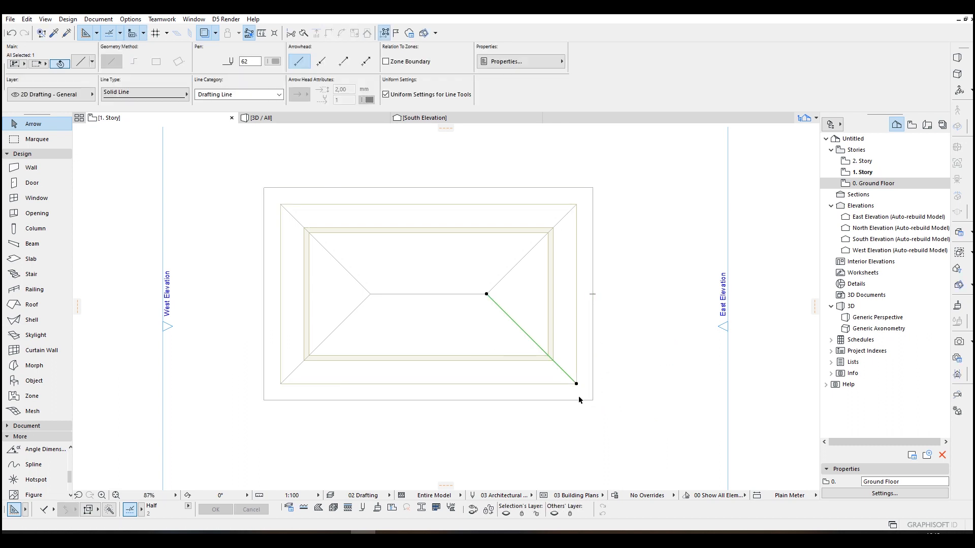
key(ctrl+minus)
click(593, 393)
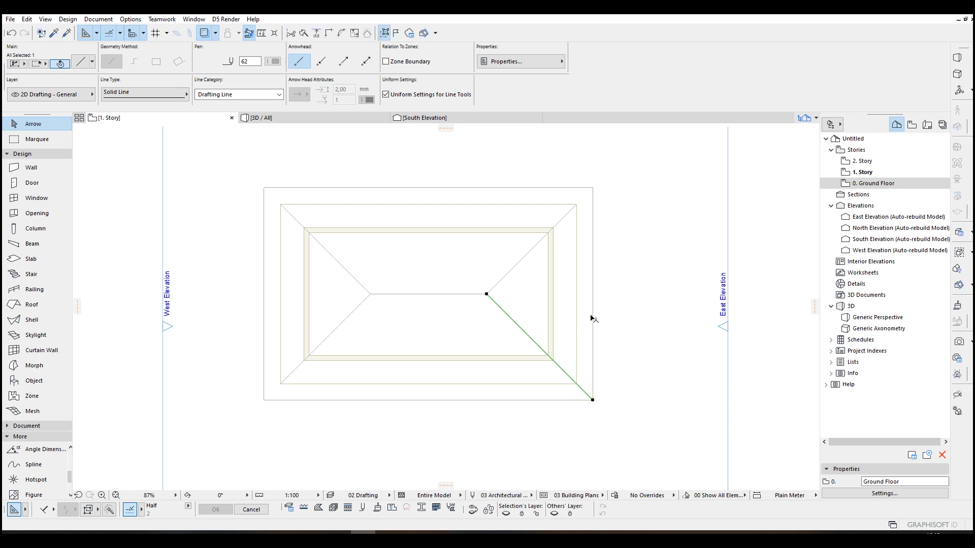
key(Escape)
click(574, 206)
click(576, 204)
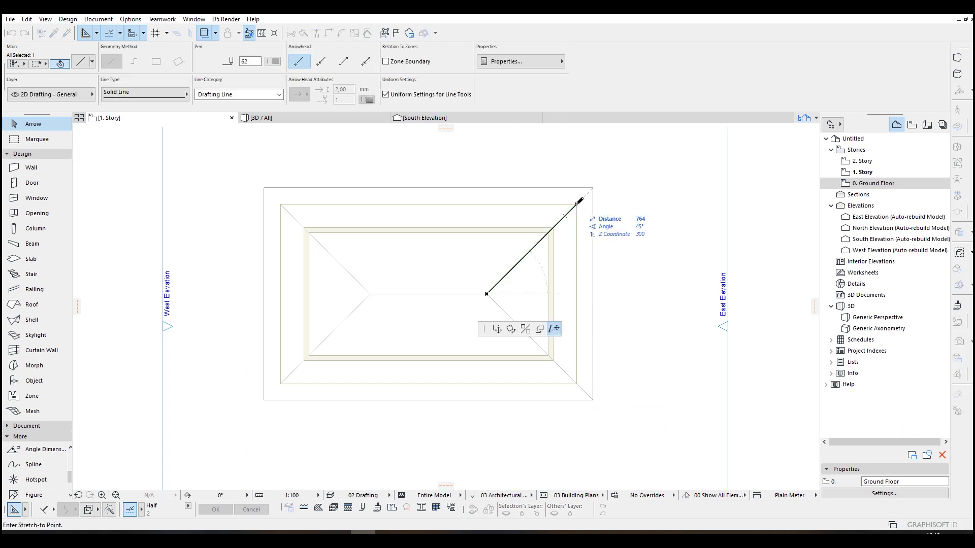
click(592, 187)
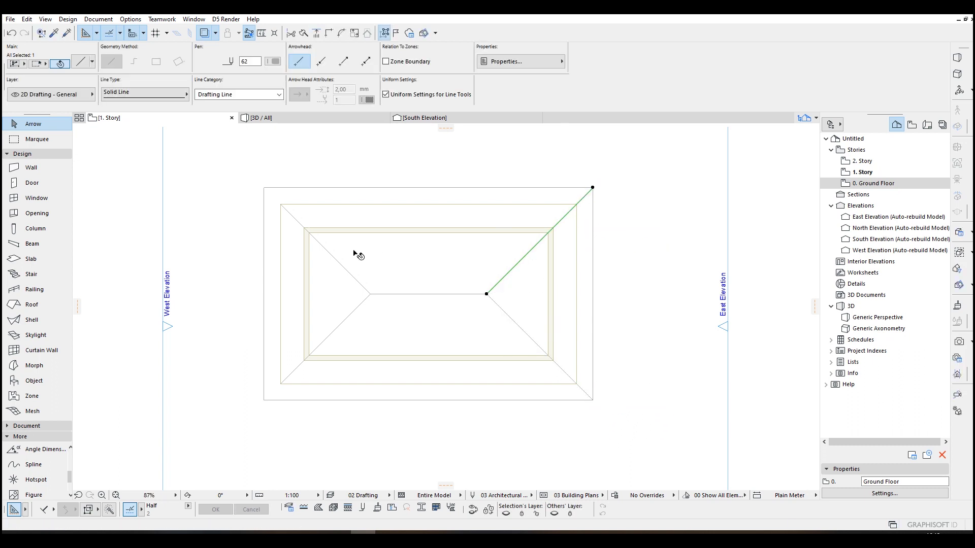
- Stretch the upper-left and lower-left diagonals to the matching corners of the outer rectangle
click(344, 267)
click(280, 204)
click(280, 202)
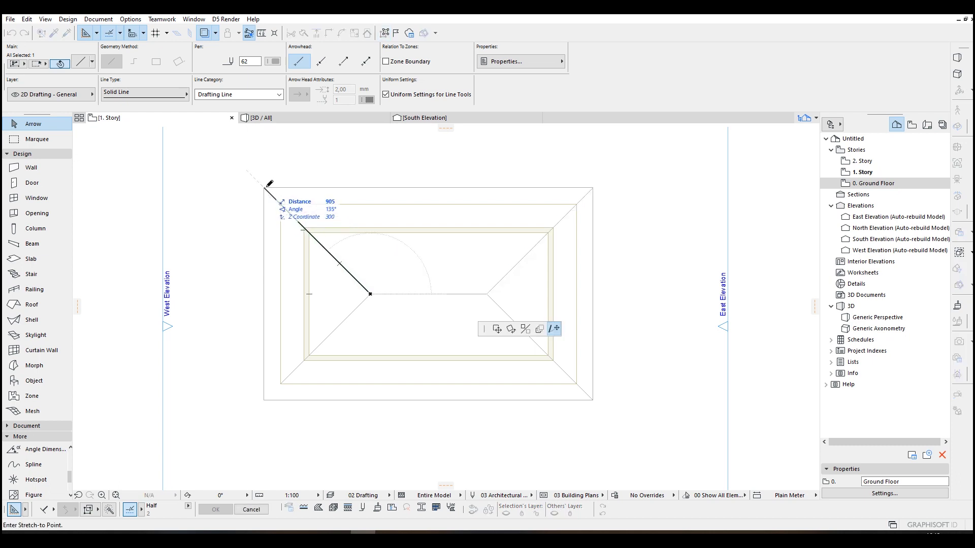
click(264, 187)
click(346, 319)
click(280, 384)
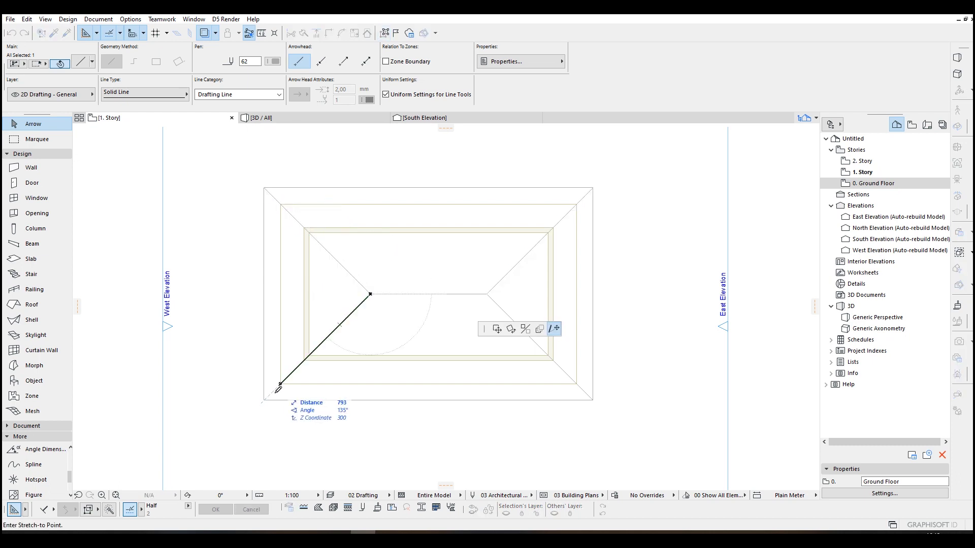
click(263, 400)
click(329, 454)
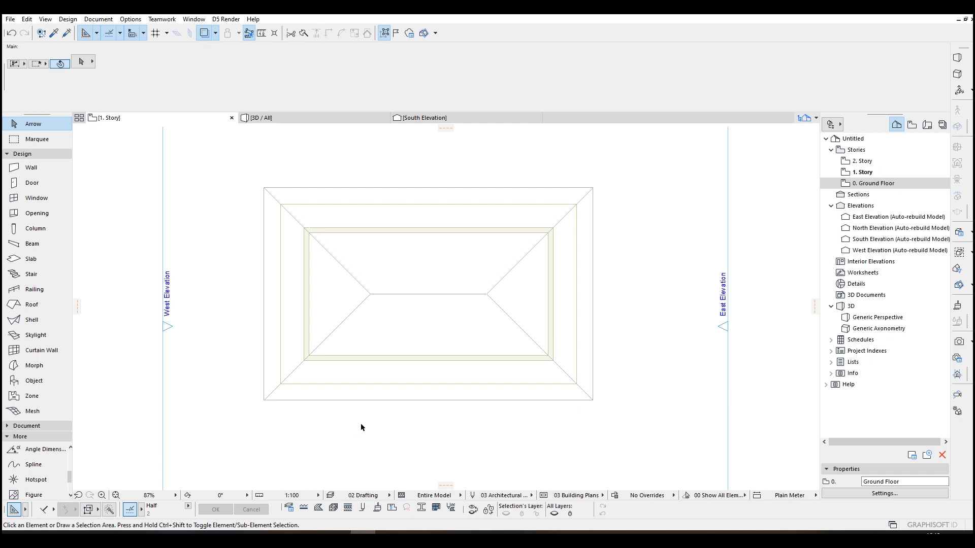
click(28, 307)
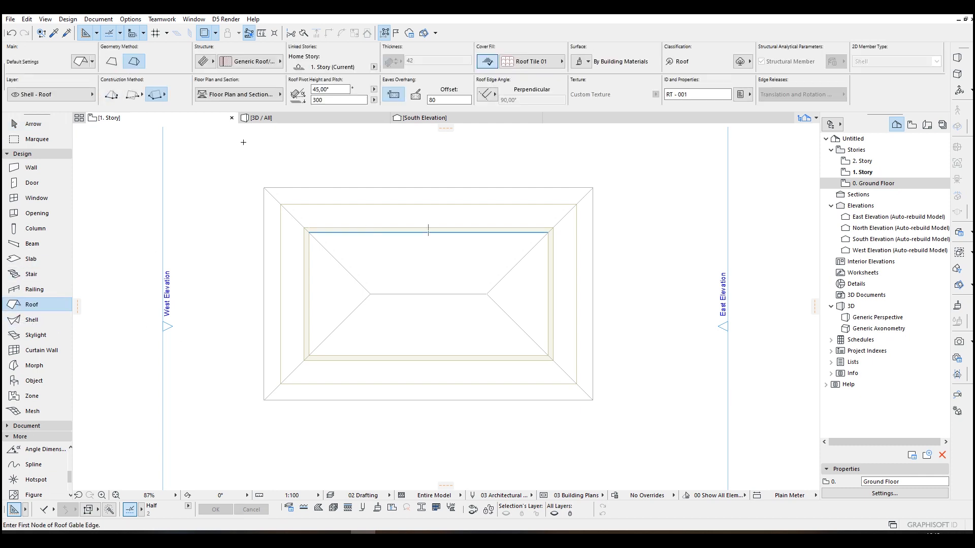
click(158, 100)
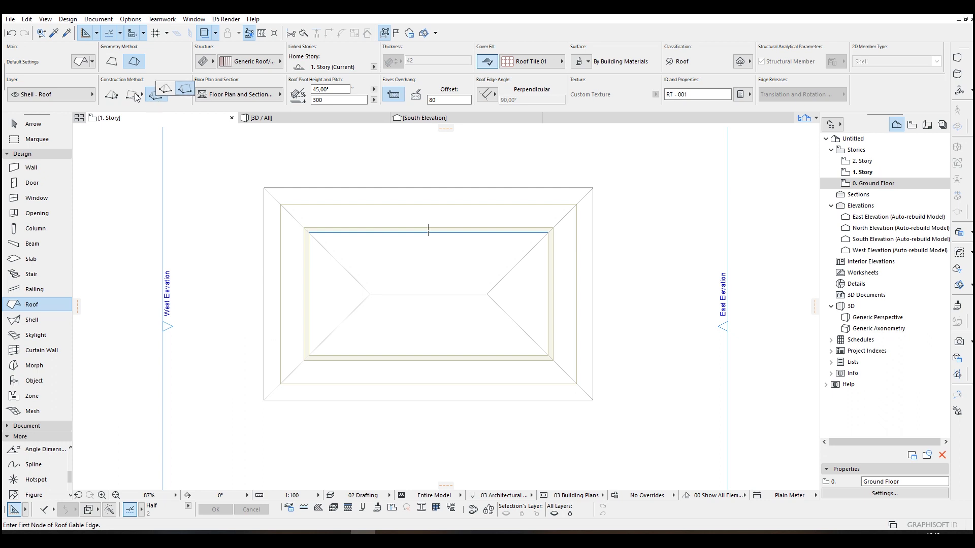
click(136, 97)
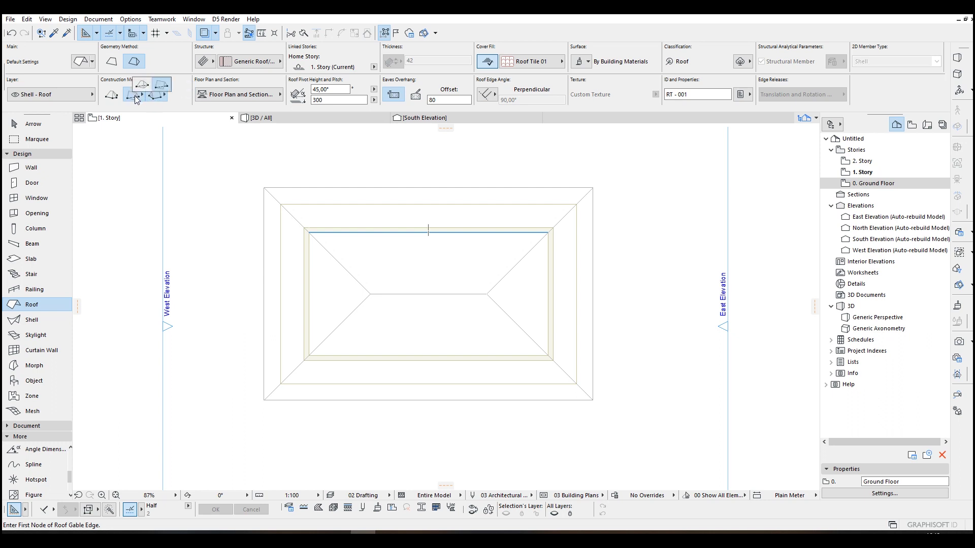
scroll(392, 254, up, 3)
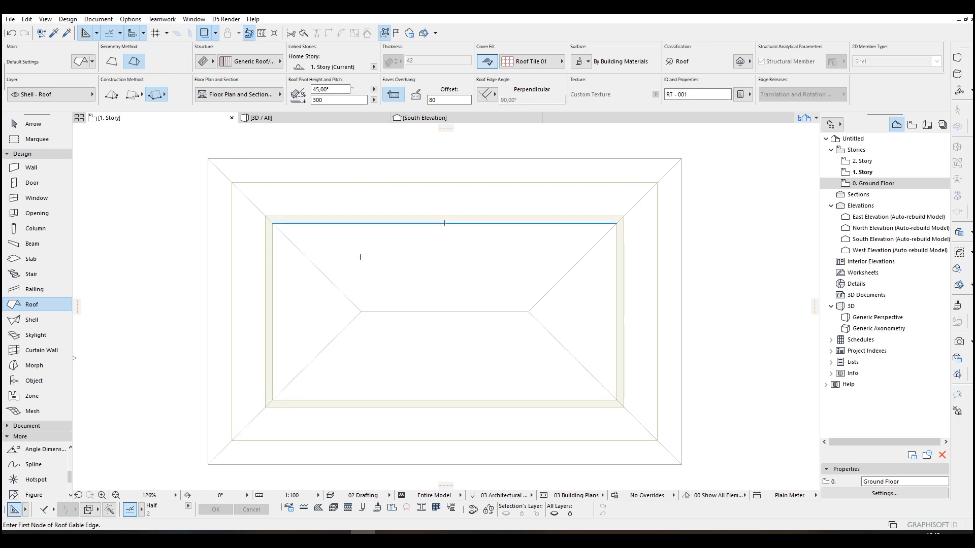
- Set up the Shell tool with a basic reinforced concrete structure and a thickness of 20 cm
click(31, 319)
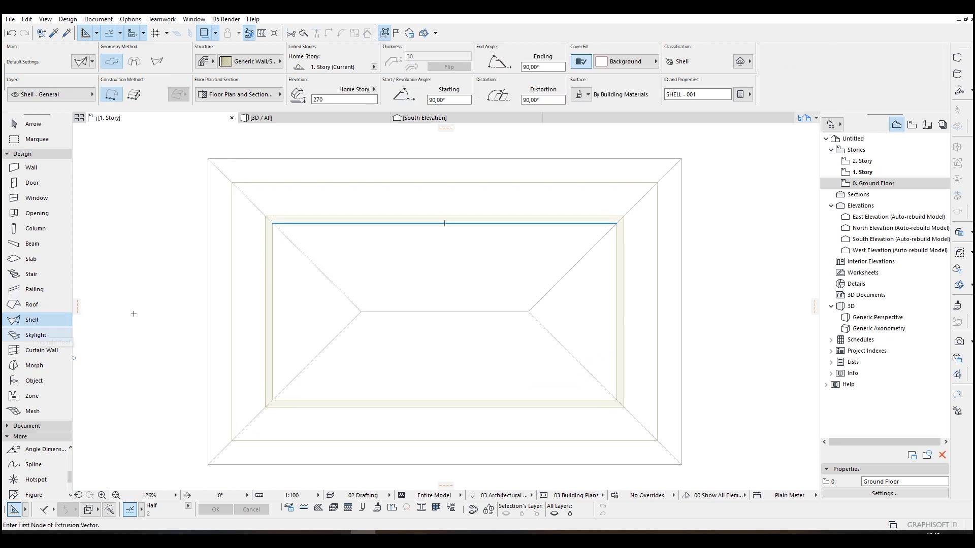
click(205, 62)
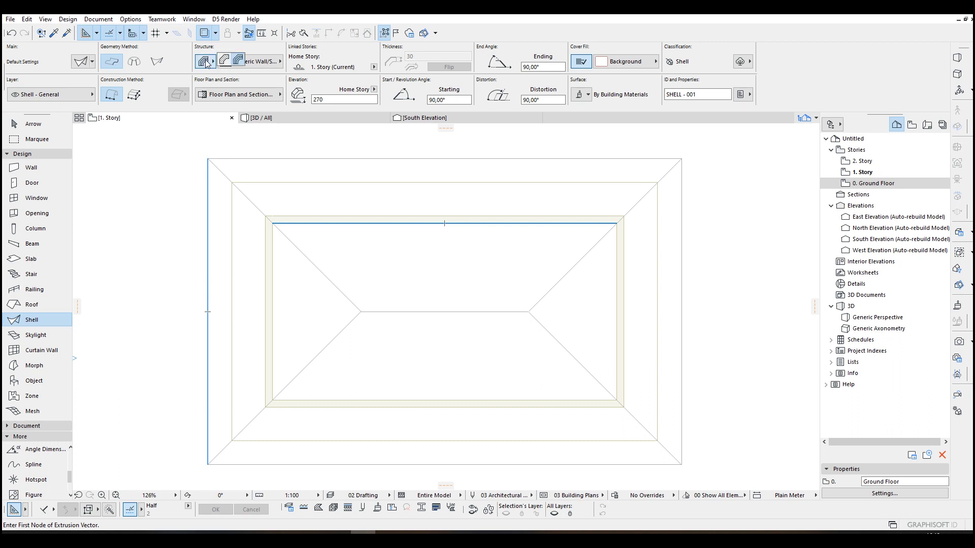
click(223, 63)
click(207, 67)
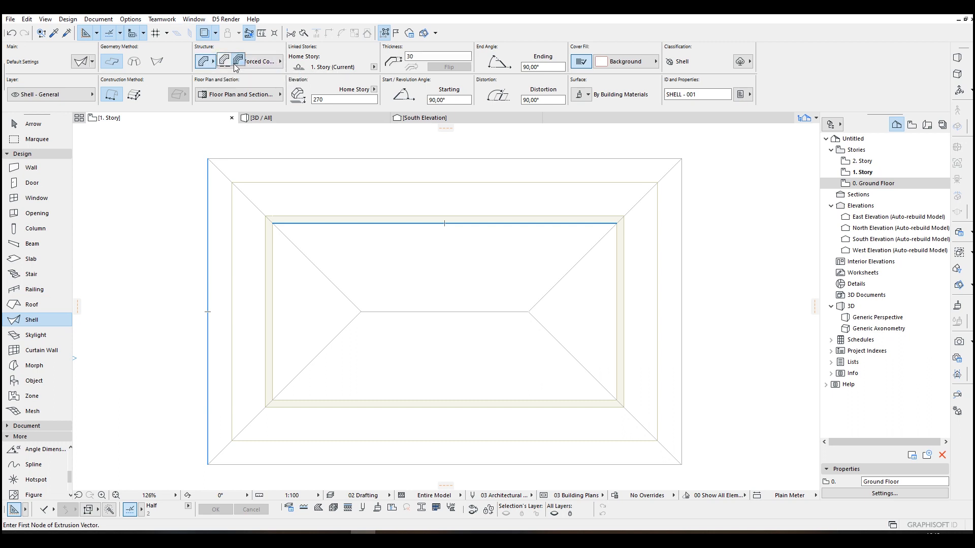
click(224, 61)
click(206, 66)
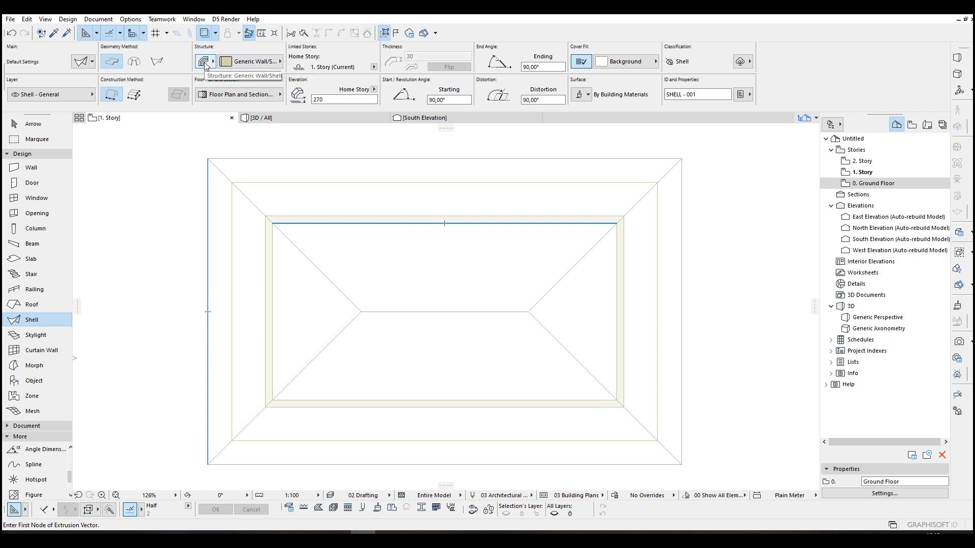
click(225, 62)
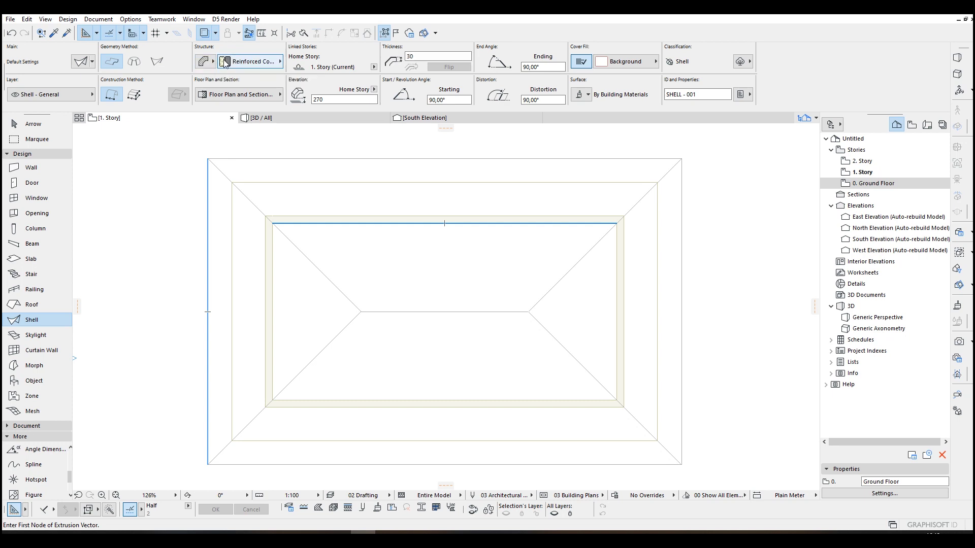
click(426, 56)
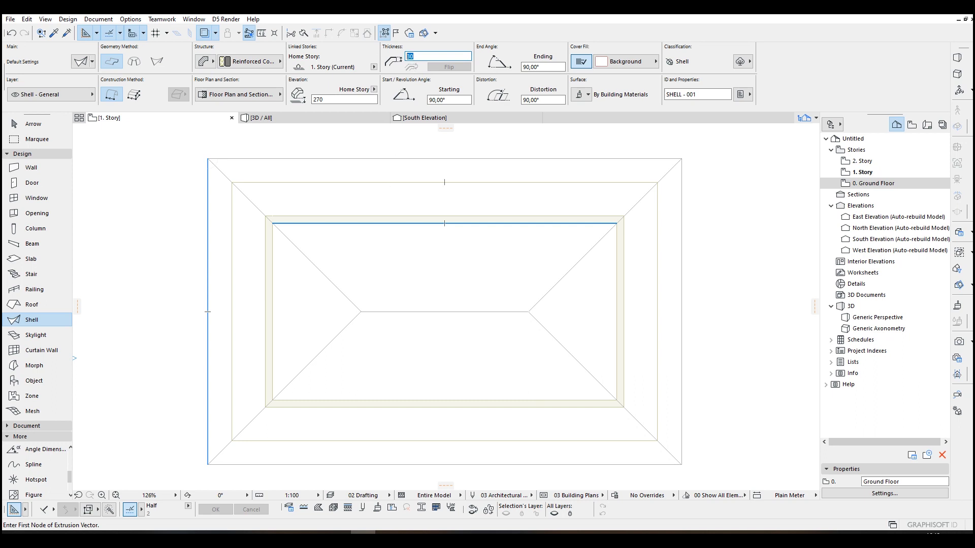
text(20)
- Draw an extruded shell 1980 cm long along the outer rectangle's upper edge, with its 640 cm profile width reaching the ridge line
scroll(425, 227, down, 3)
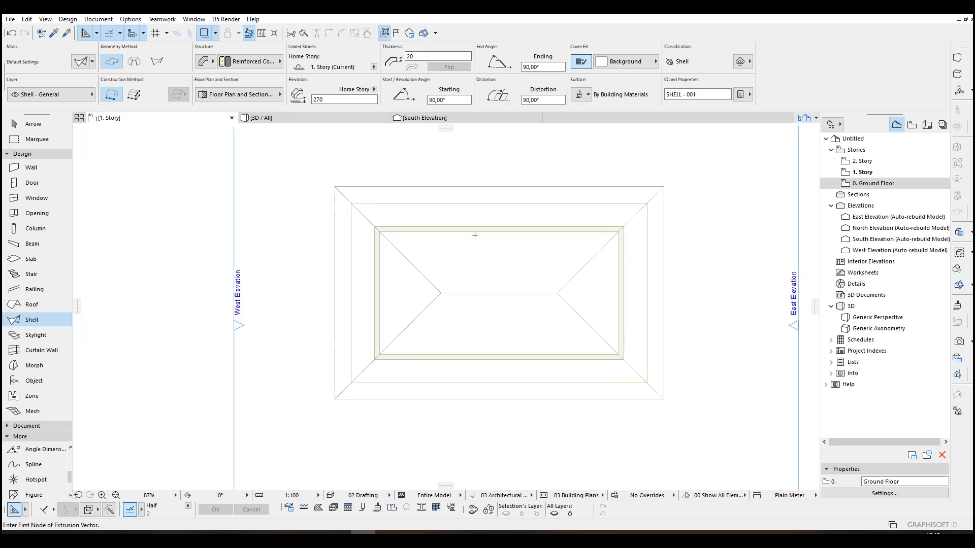
scroll(414, 225, up, 3)
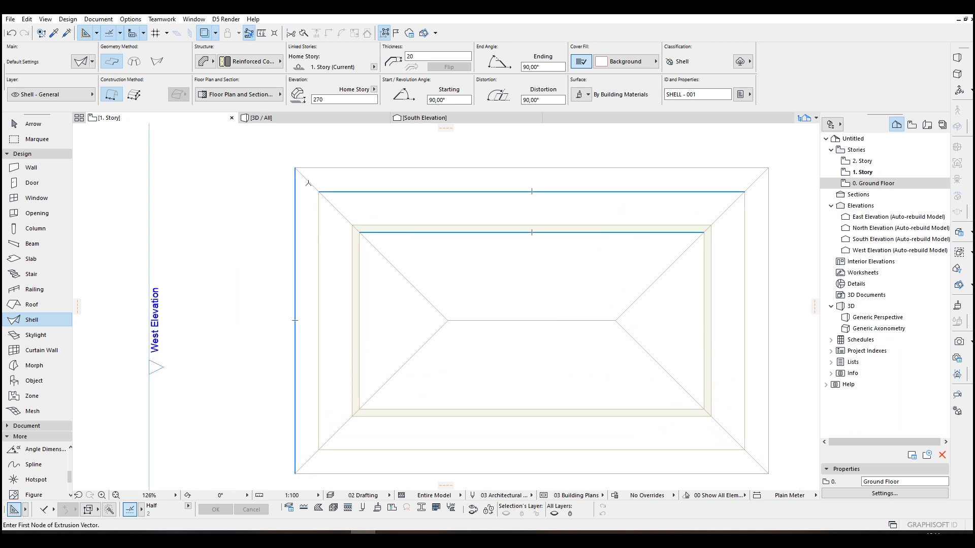
click(296, 167)
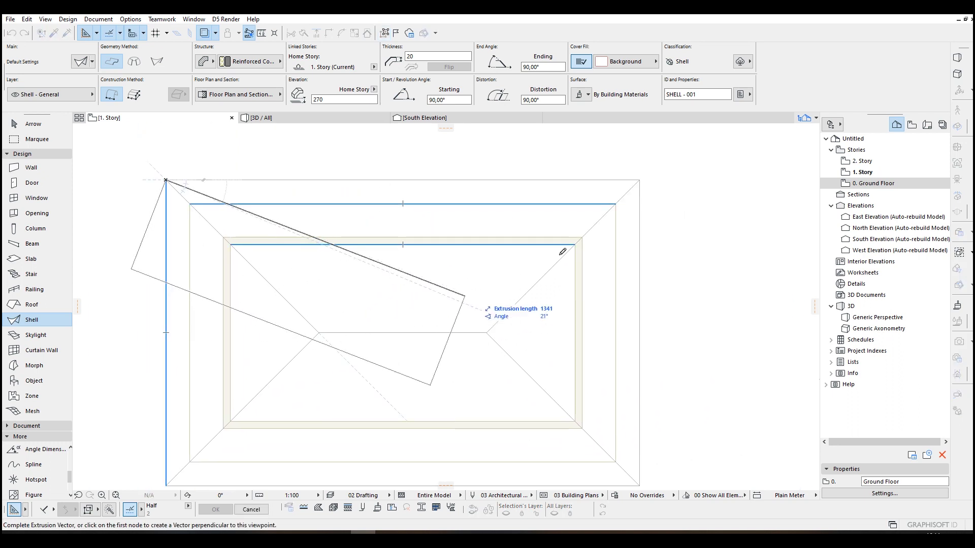
click(639, 181)
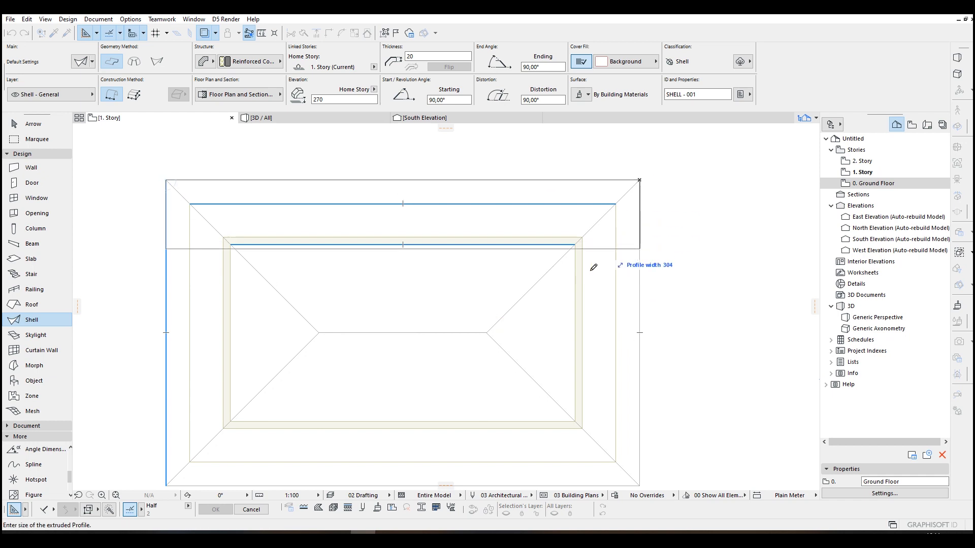
click(486, 331)
key(Escape)
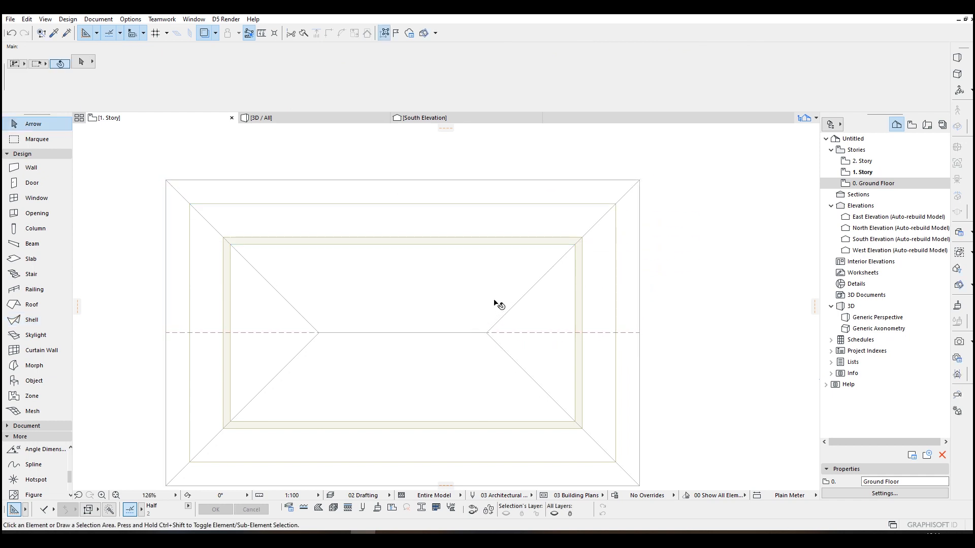
- Inspect the vaulted shell above the walls in 3D from several angles, and return to the floor plan
key(F3)
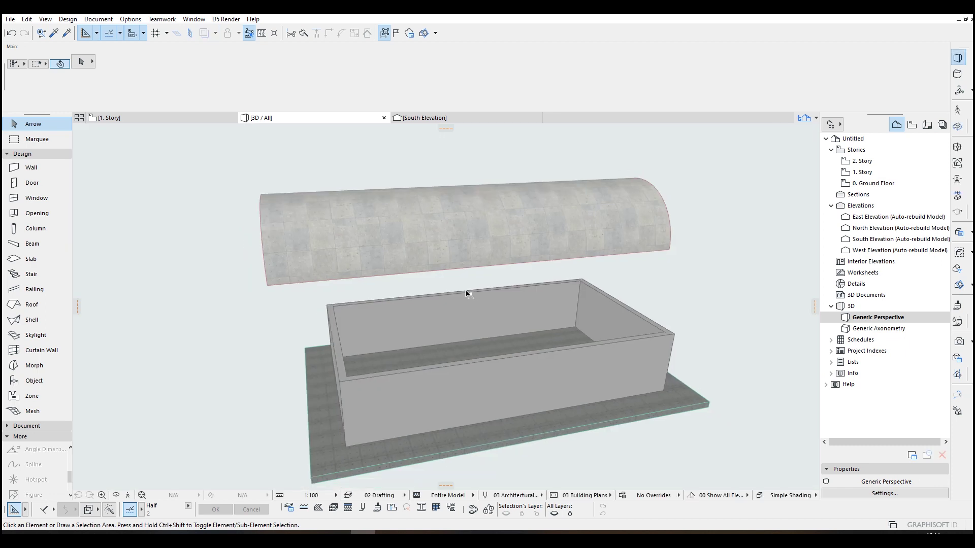
mouse_move(323, 293)
shift+middle_down()
mouse_move(572, 292)
mouse_move(696, 250)
mouse_move(604, 266)
shift+middle_up()
shift+middle_drag(388, 237, 436, 271)
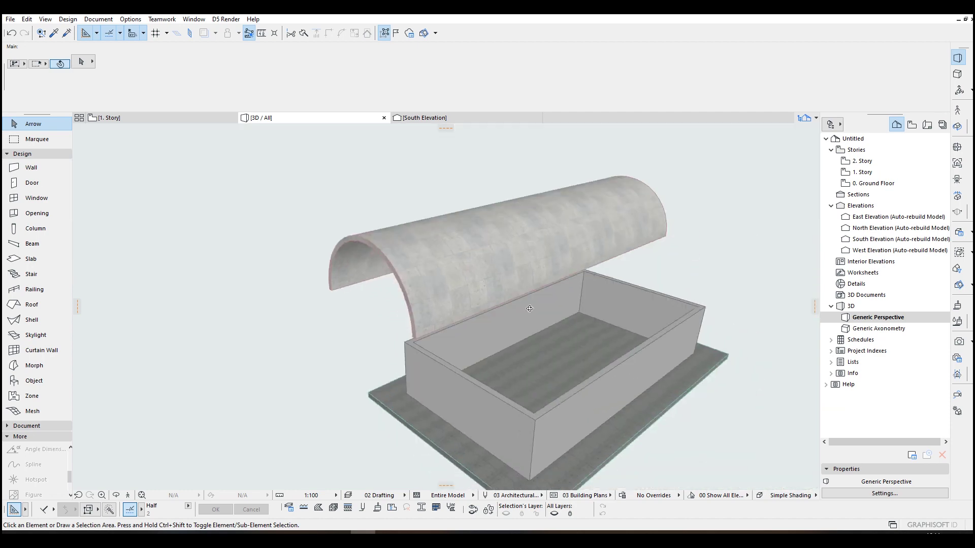
shift+middle_drag(525, 271, 549, 315)
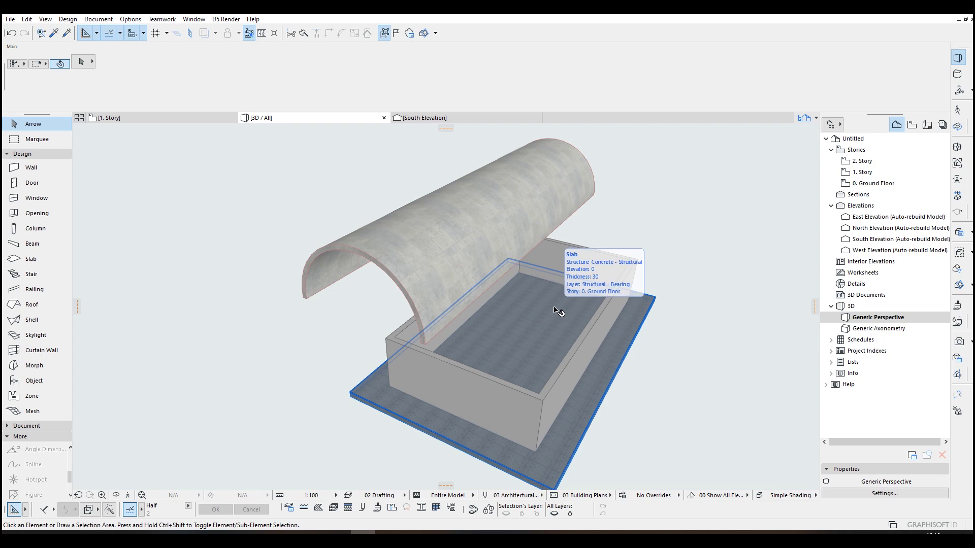
key(F2)
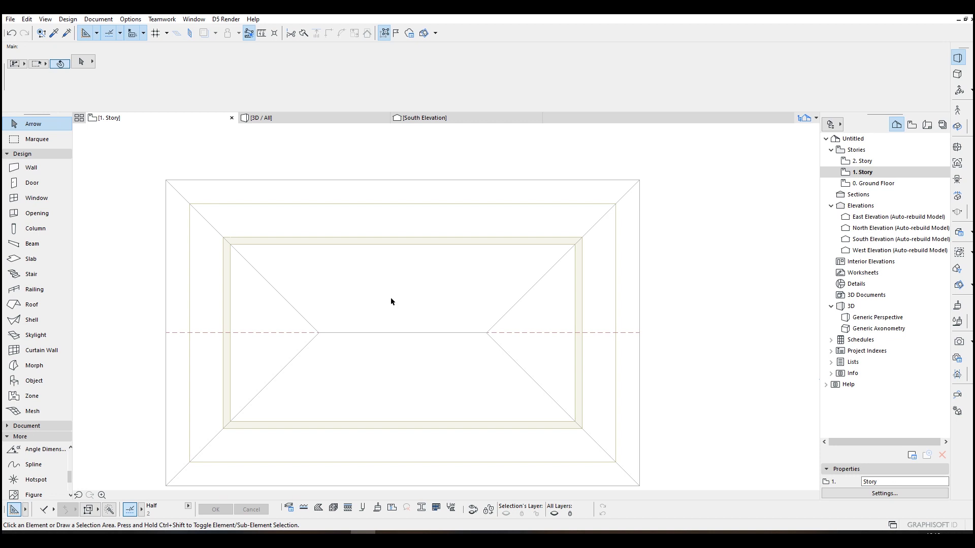
- Place a vertical section line through the whole building plan, crossing the ridge line and looking east
click(41, 425)
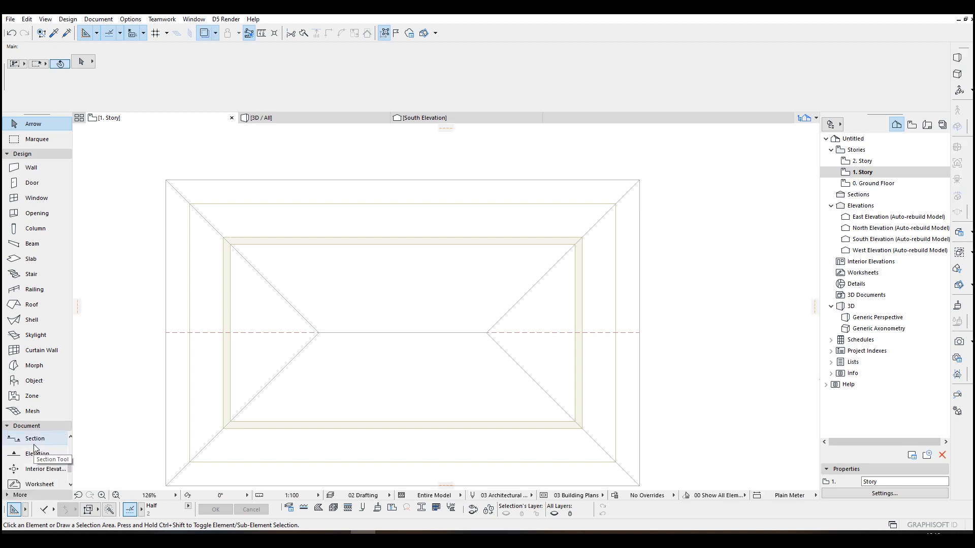
click(35, 438)
scroll(395, 174, down, 1)
scroll(396, 174, down, 1)
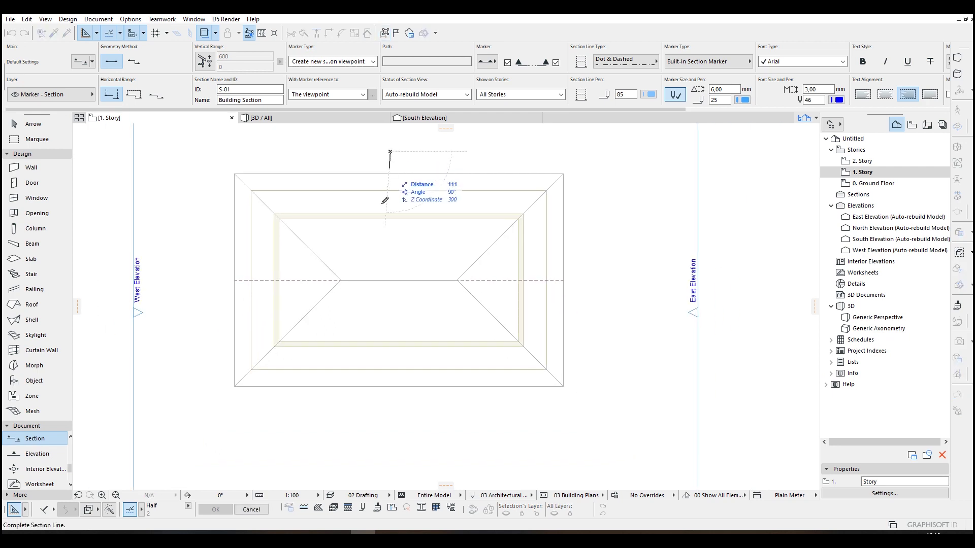
click(390, 152)
click(390, 416)
click(551, 422)
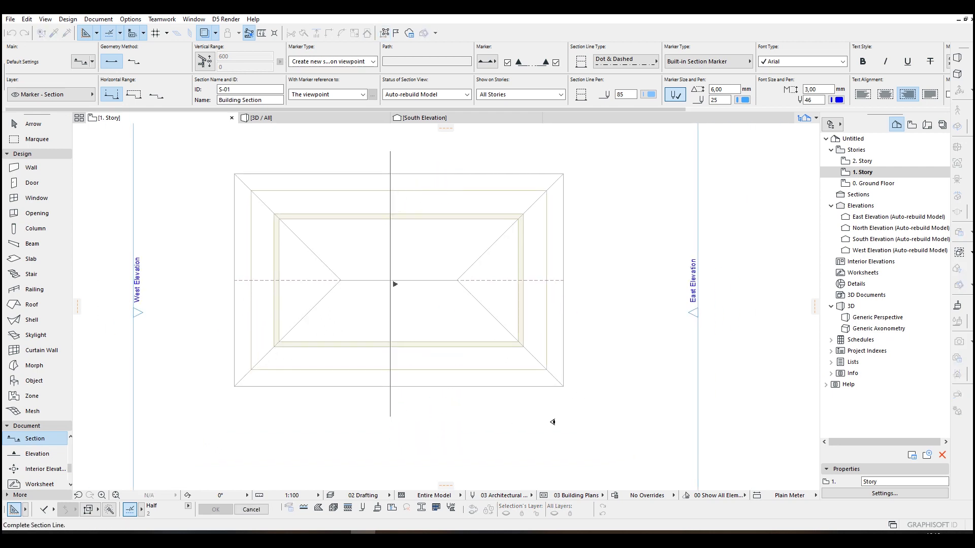
key(Escape)
- Open the view of the new building section with the current view settings
middle_drag(406, 182, 403, 230)
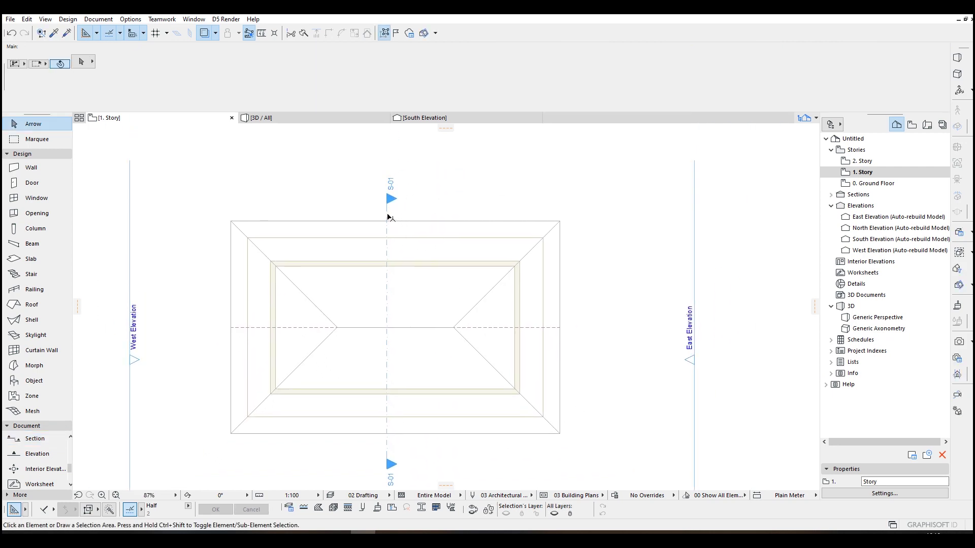
click(389, 217)
right_click(389, 217)
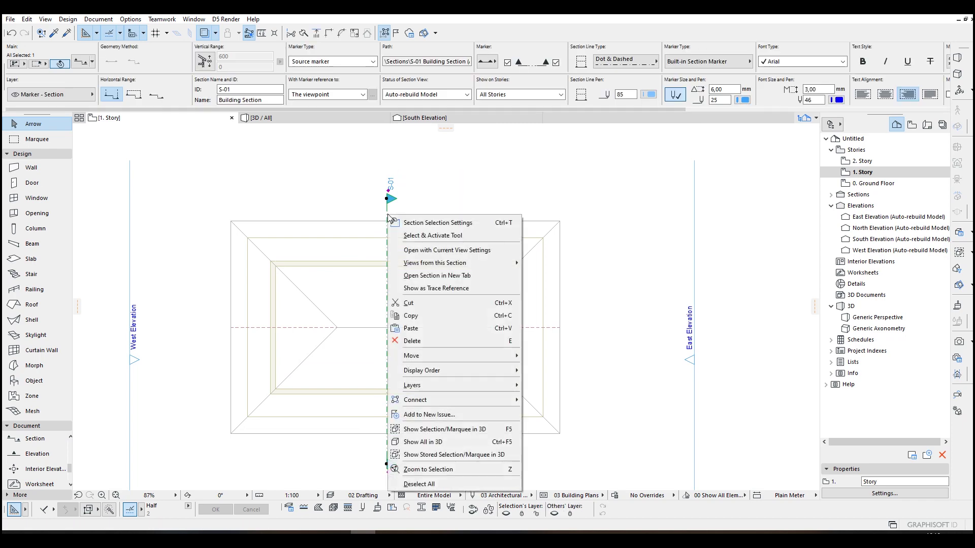
click(429, 250)
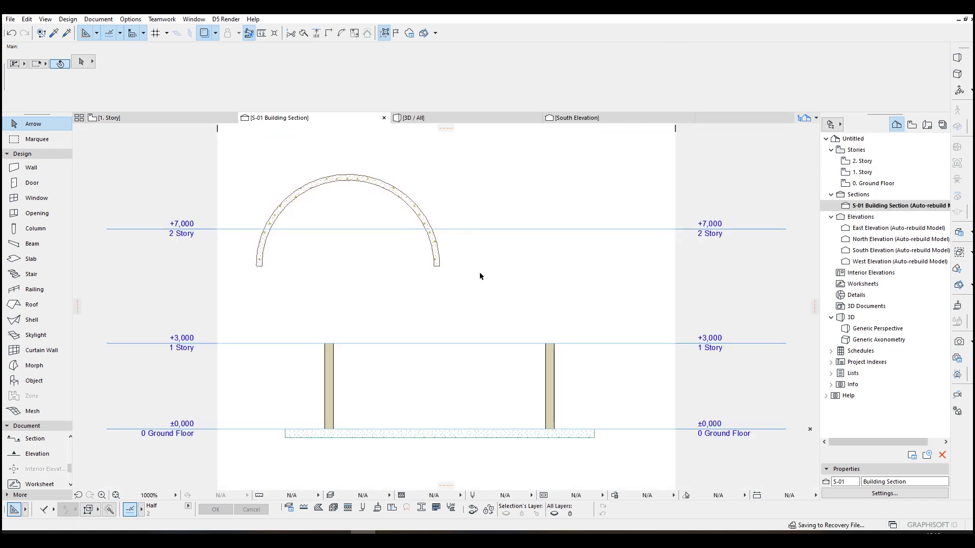
- Move the shell profile's left end node about 270 cm straight down to the 1 Story level line
click(437, 259)
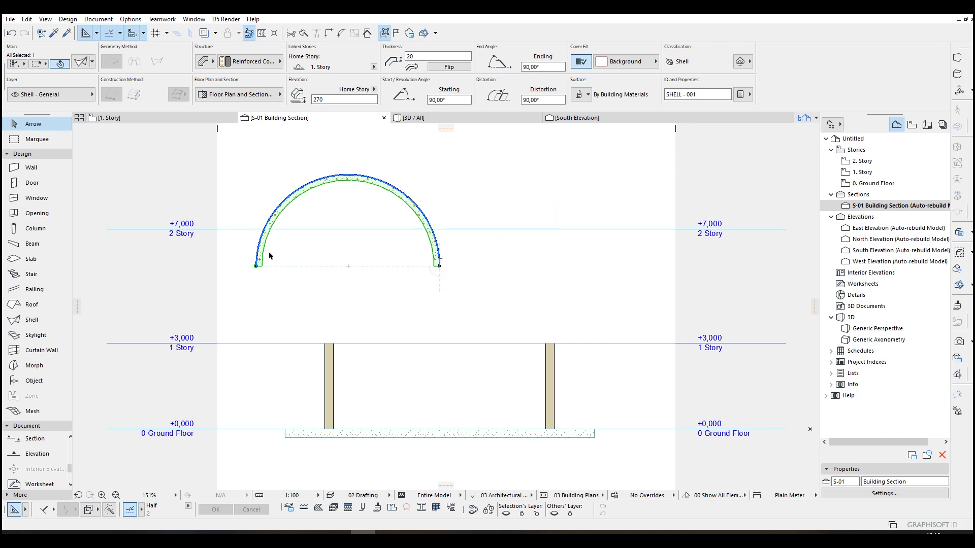
scroll(269, 252, up, 3)
scroll(508, 345, down, 3)
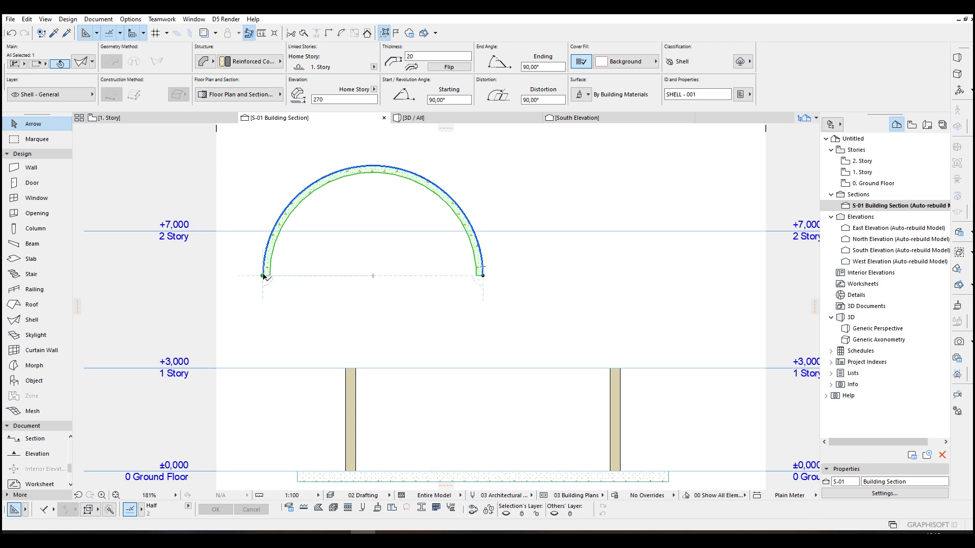
click(264, 275)
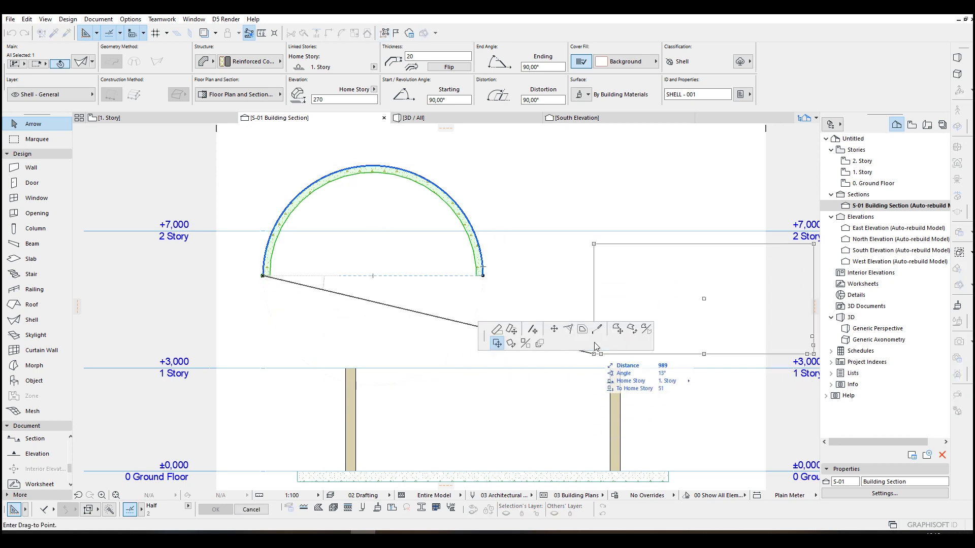
click(555, 329)
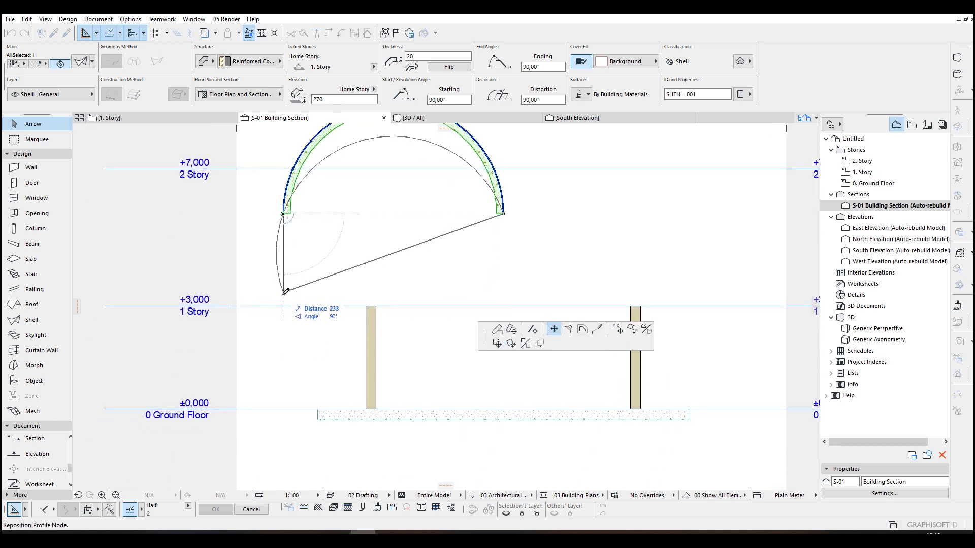
scroll(283, 289, up, 3)
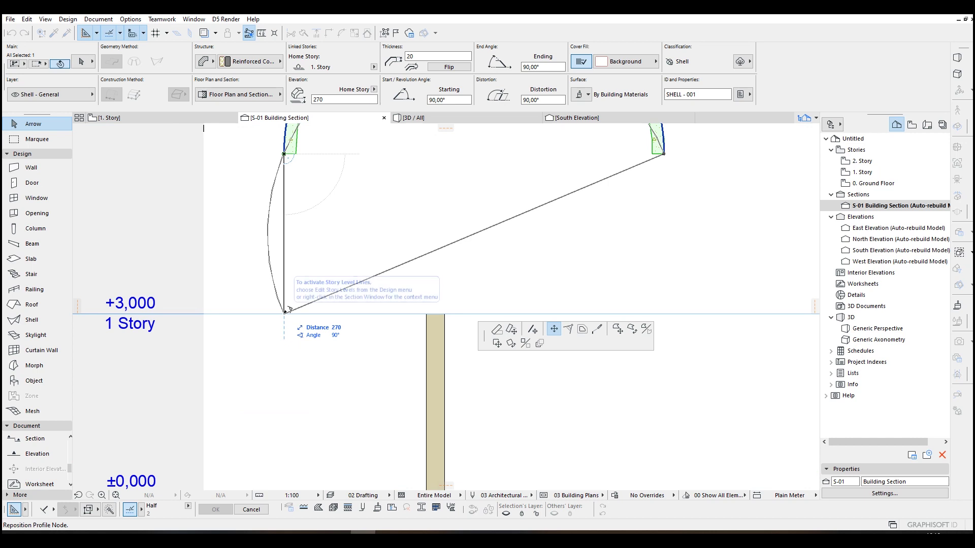
click(285, 314)
scroll(284, 315, down, 5)
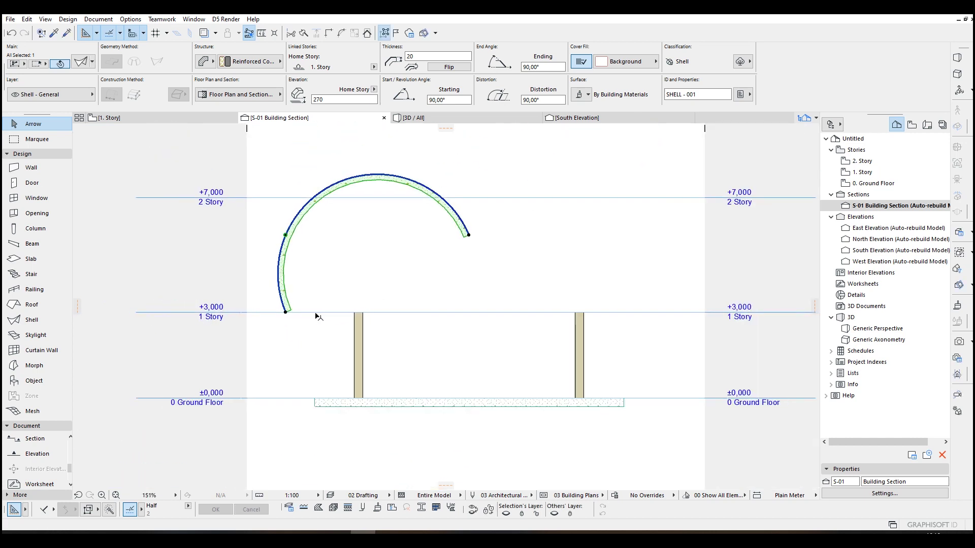
- Set the story heights to next to 400 cm for the Ground Floor and 300 cm for story 1
scroll(226, 314, up, 1)
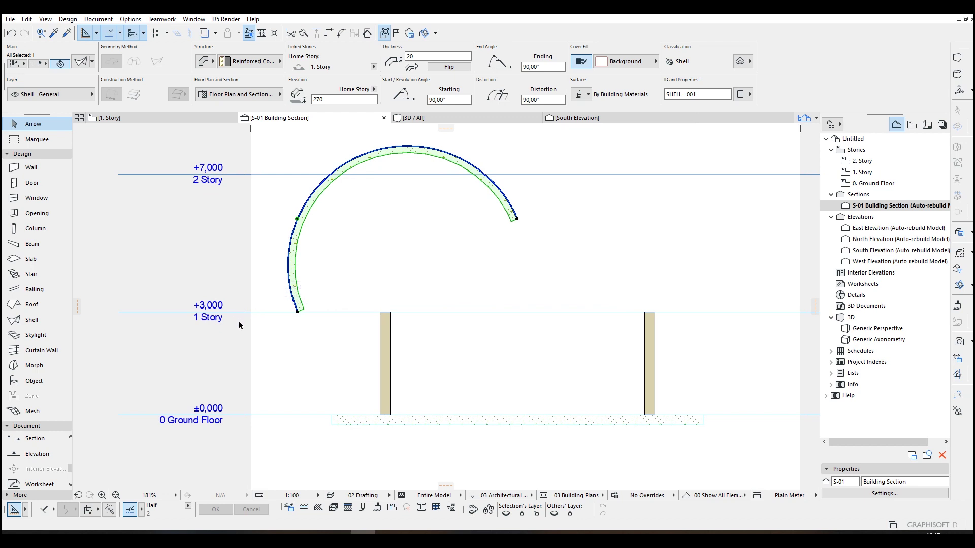
middle_drag(208, 317, 205, 254)
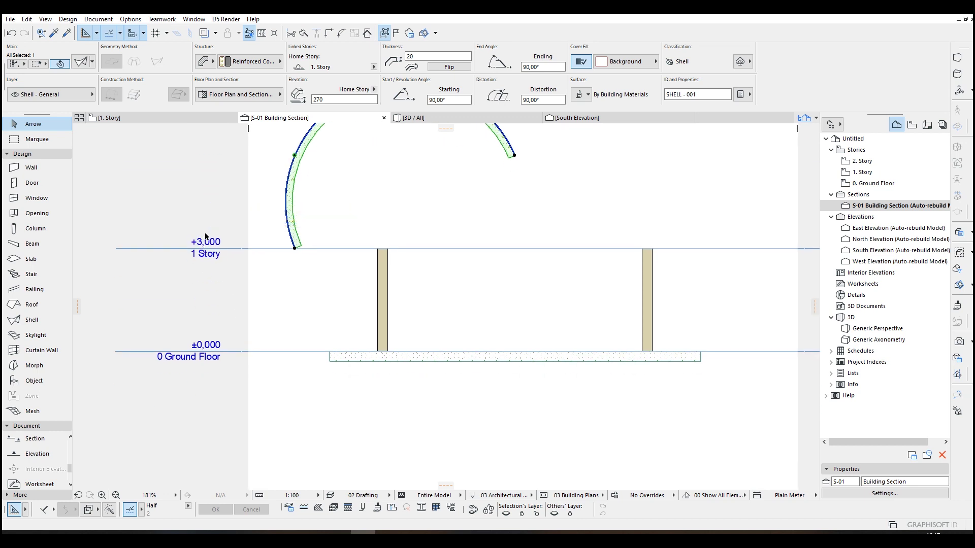
click(770, 231)
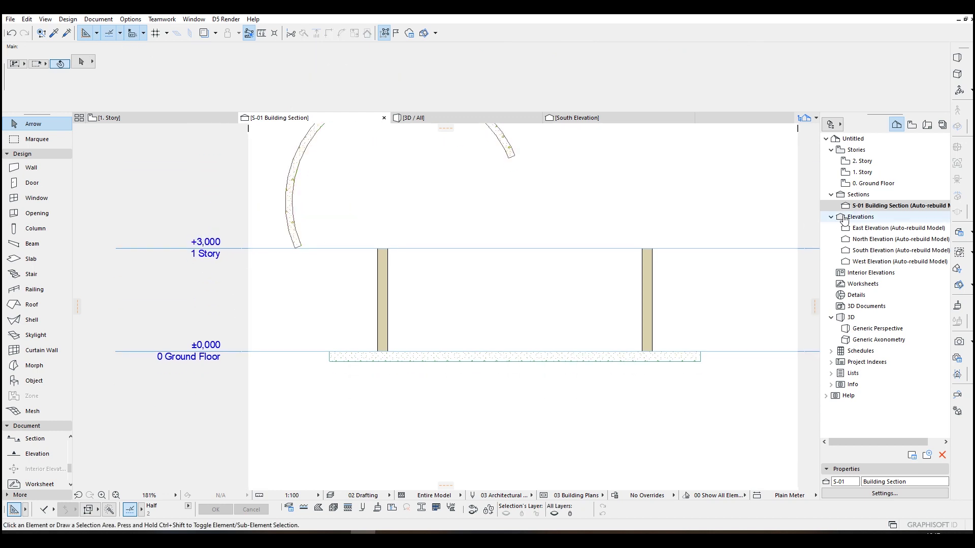
right_click(873, 183)
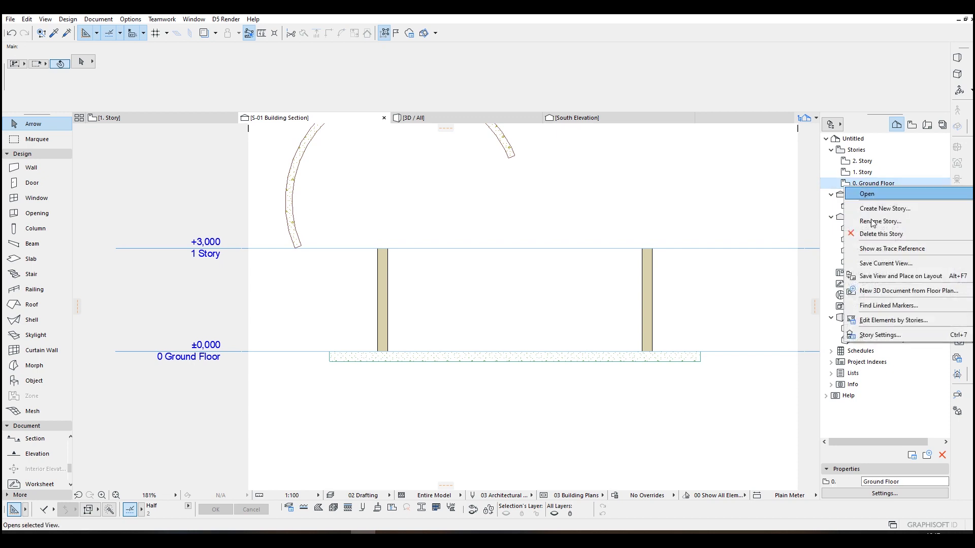
click(878, 335)
click(579, 173)
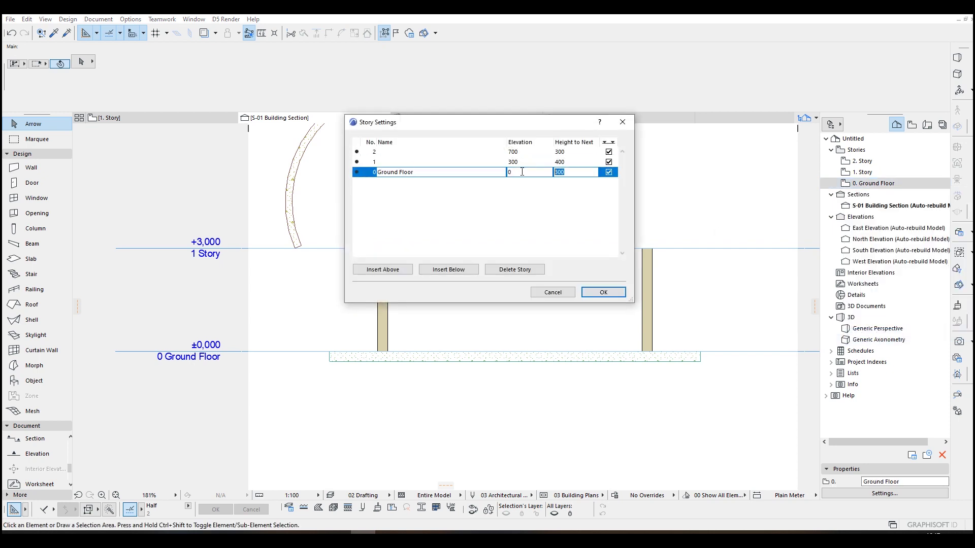
click(581, 162)
click(576, 173)
click(580, 163)
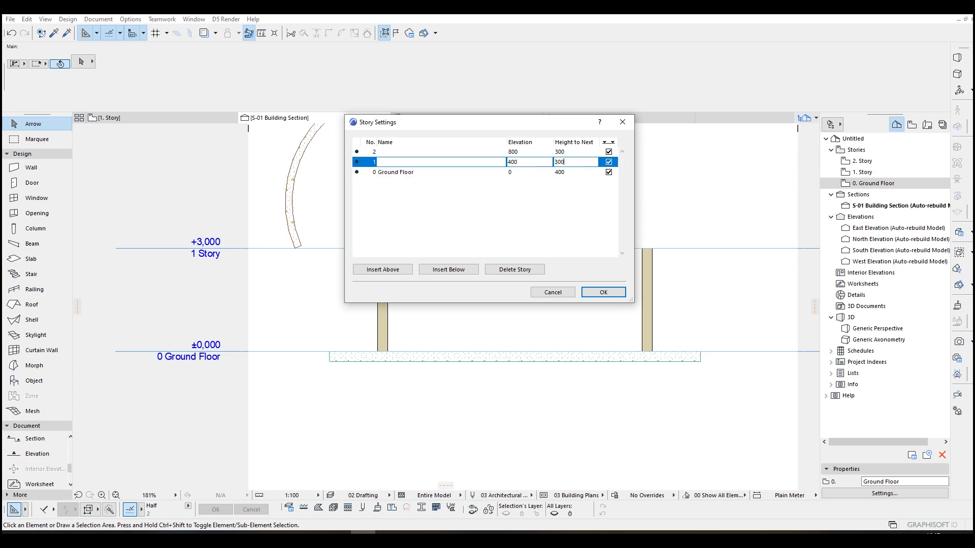
drag(539, 127, 658, 142)
click(721, 308)
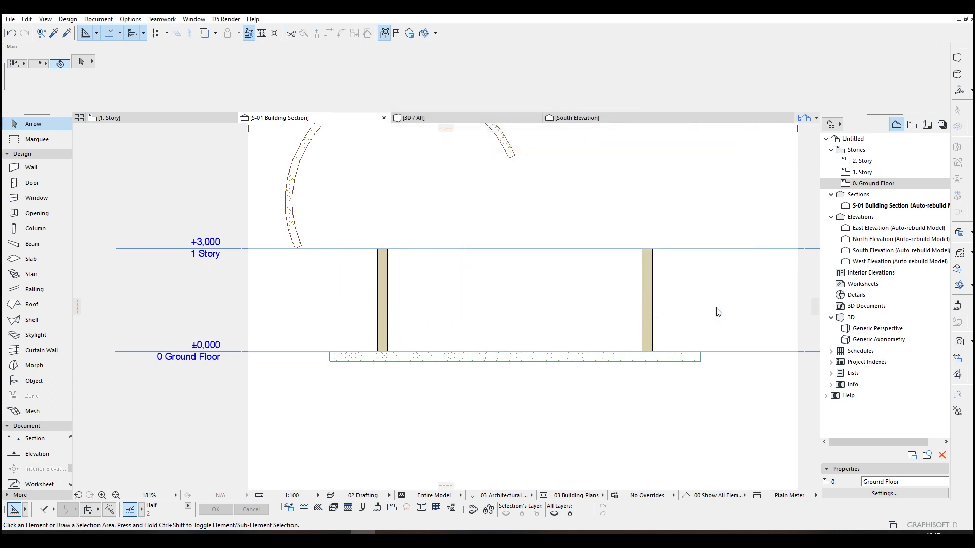
scroll(478, 254, down, 3)
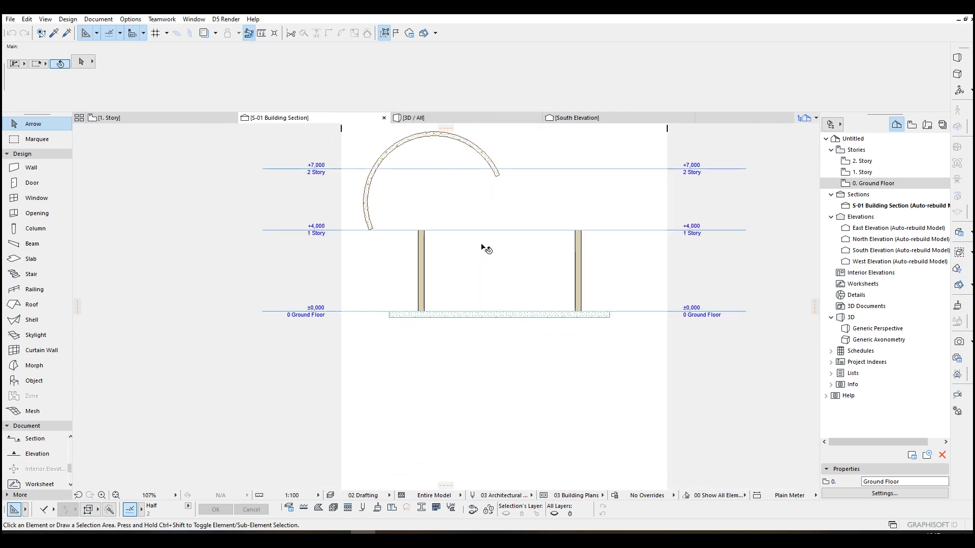
scroll(444, 175, up, 5)
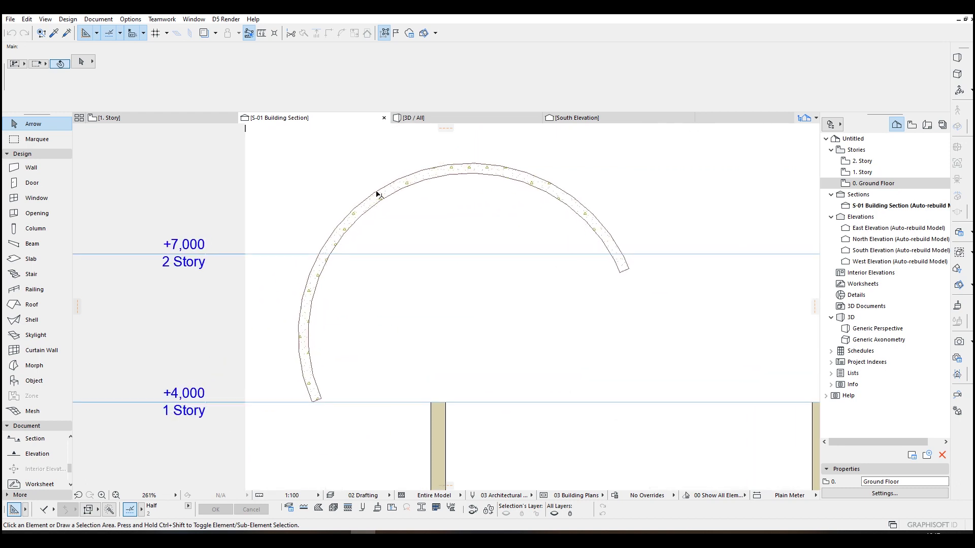
- Curve the shell profile's edge in the section into a downward-sagging arc with a radius of about 1075 cm
click(377, 195)
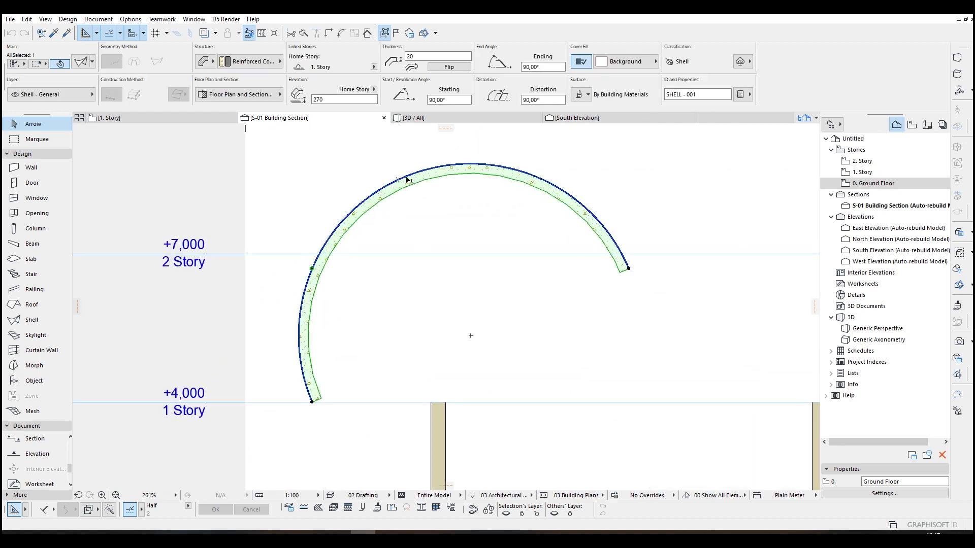
click(407, 178)
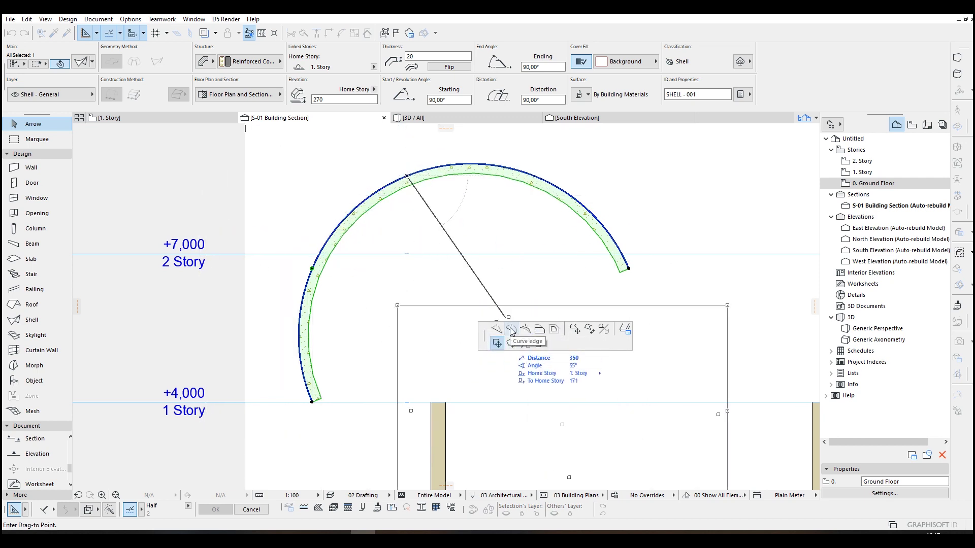
click(511, 330)
scroll(430, 201, down, 3)
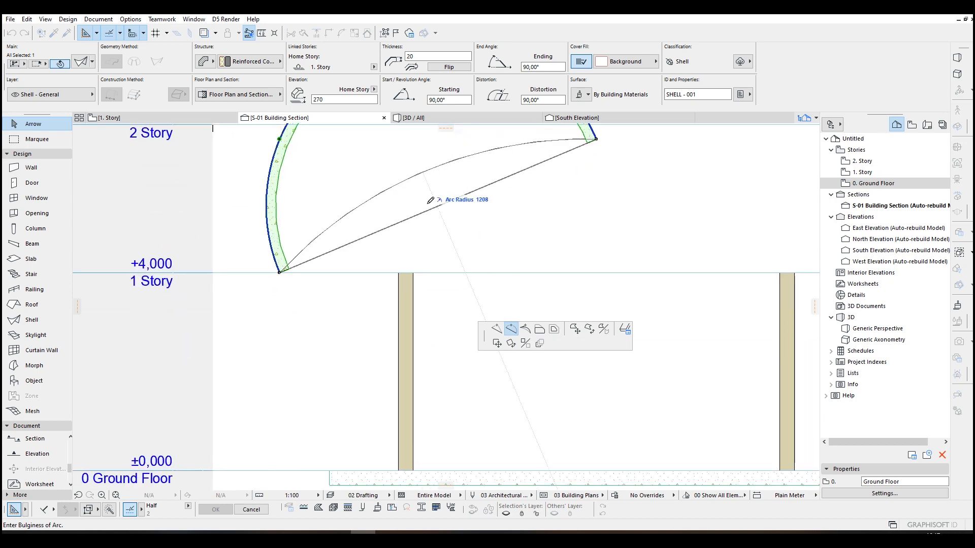
middle_drag(444, 224, 250, 288)
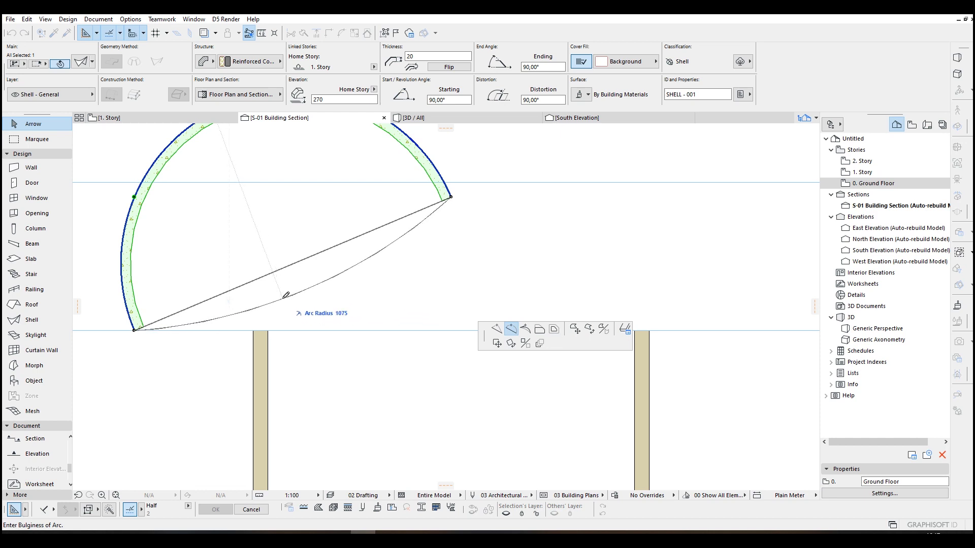
click(286, 295)
scroll(396, 277, down, 5)
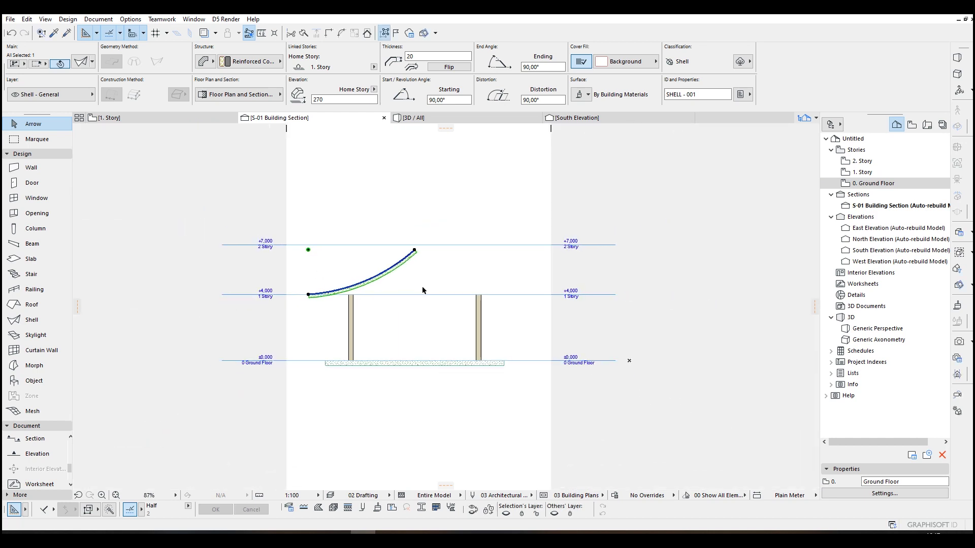
- Move the upper end node of the shell profile straight up to the 2 Story level line
scroll(415, 284, up, 3)
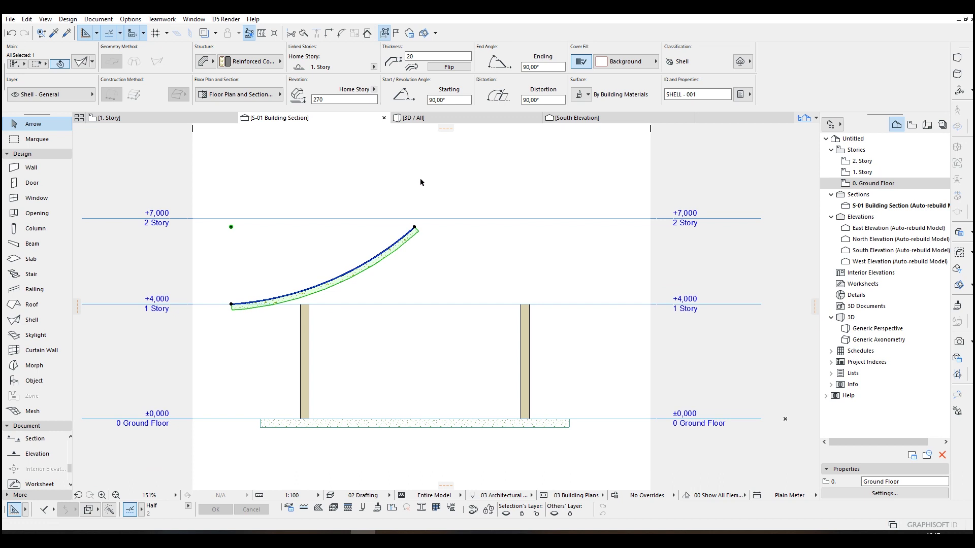
scroll(412, 209, up, 3)
click(416, 241)
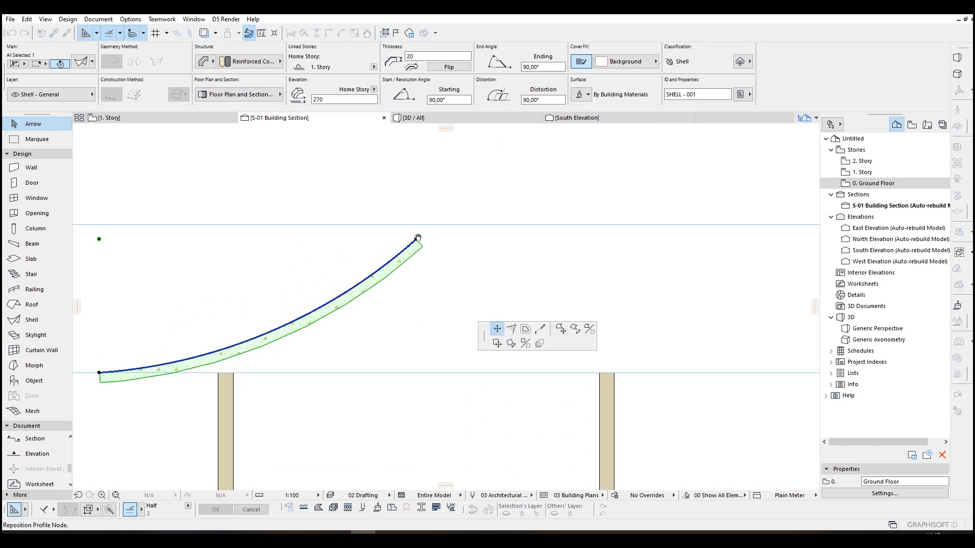
click(439, 204)
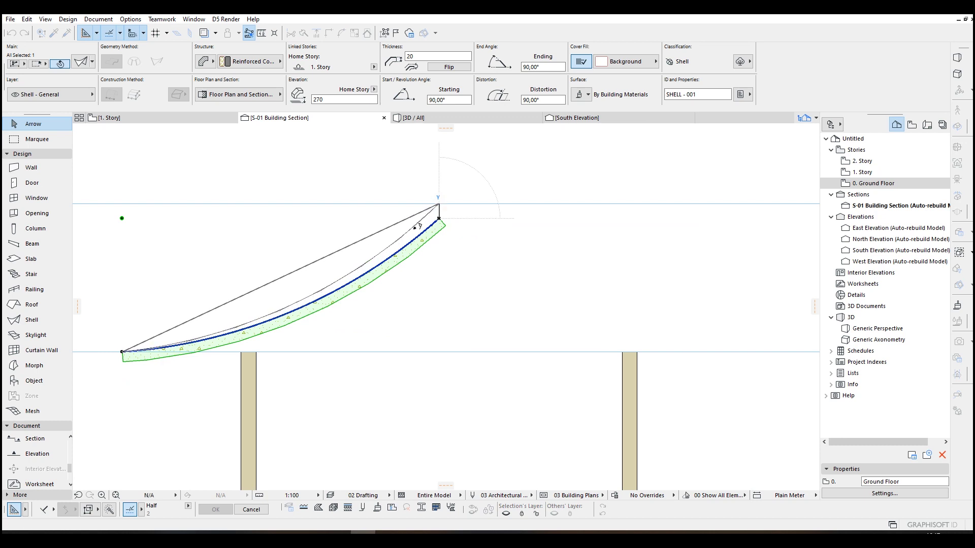
- Deepen the downward sag of the shell profile's curved edge slightly
middle_drag(362, 254, 429, 216)
click(429, 217)
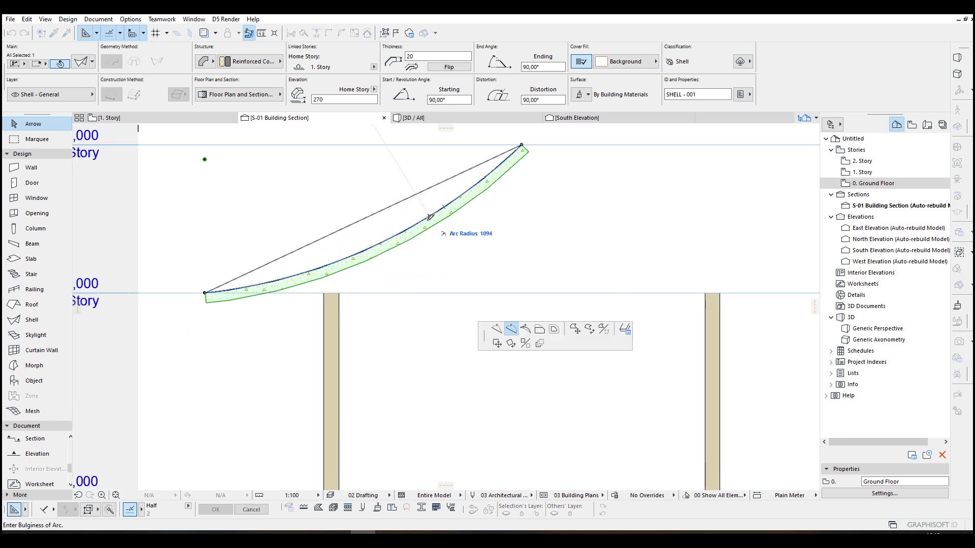
click(433, 221)
middle_drag(487, 198, 439, 259)
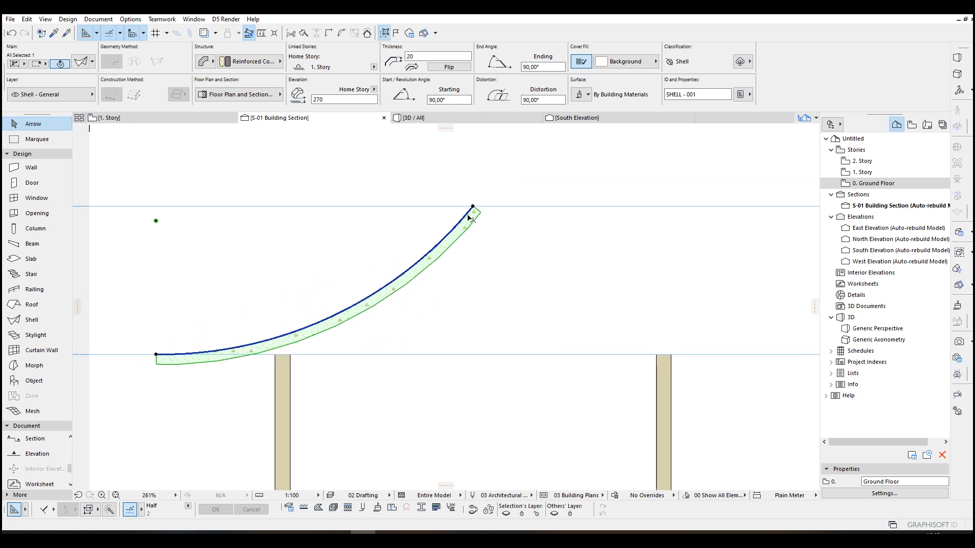
- Raise the shell profile's upper end node vertically above the 2 Story level line and deselect the shell
click(474, 208)
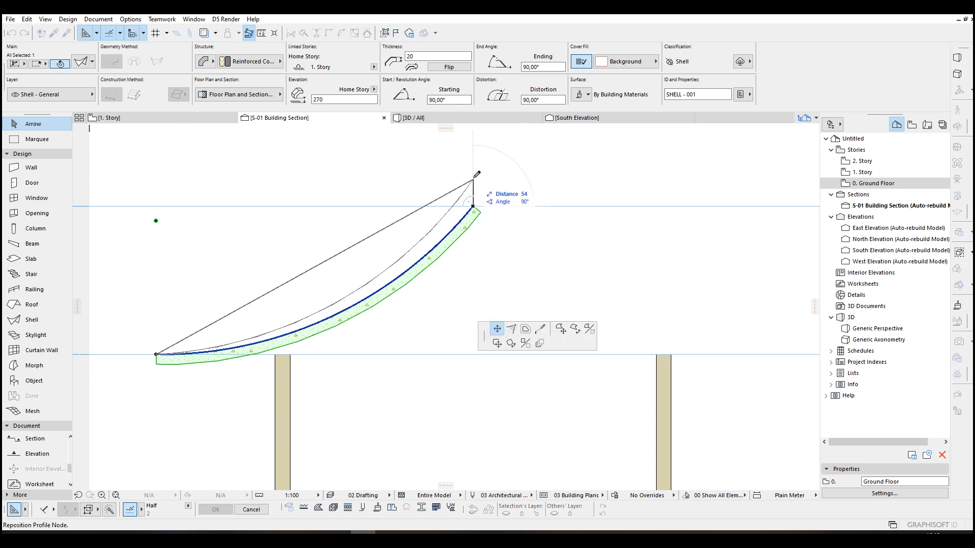
click(477, 161)
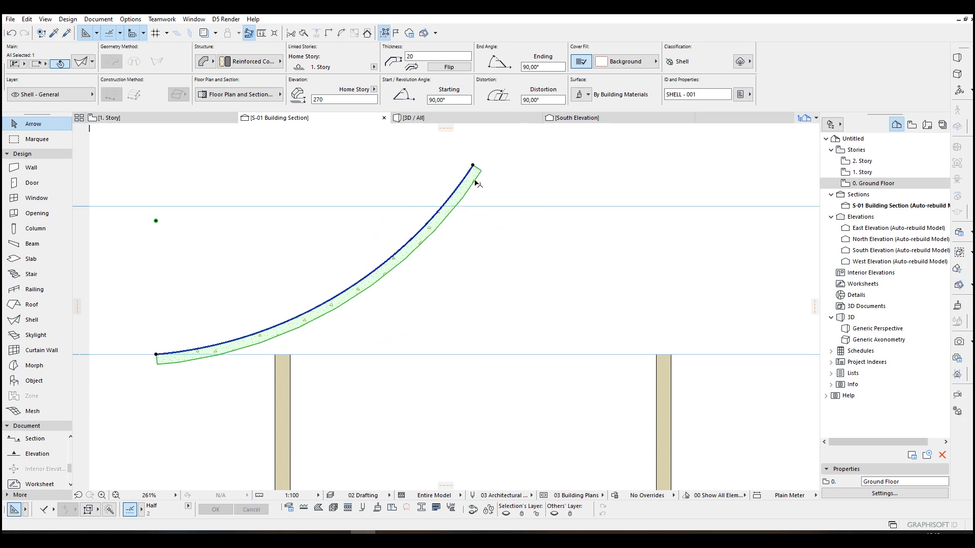
scroll(456, 223, down, 5)
scroll(422, 252, down, 3)
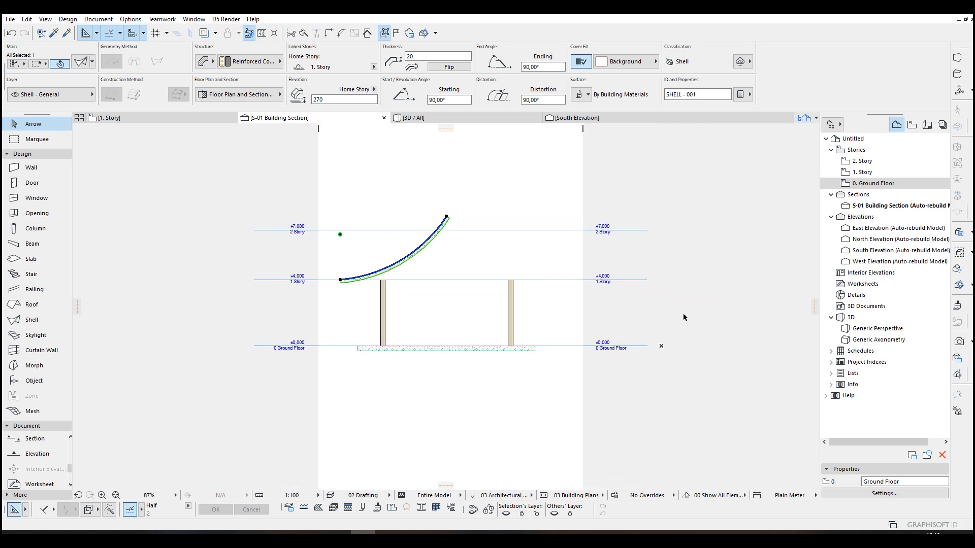
click(475, 255)
scroll(432, 227, up, 3)
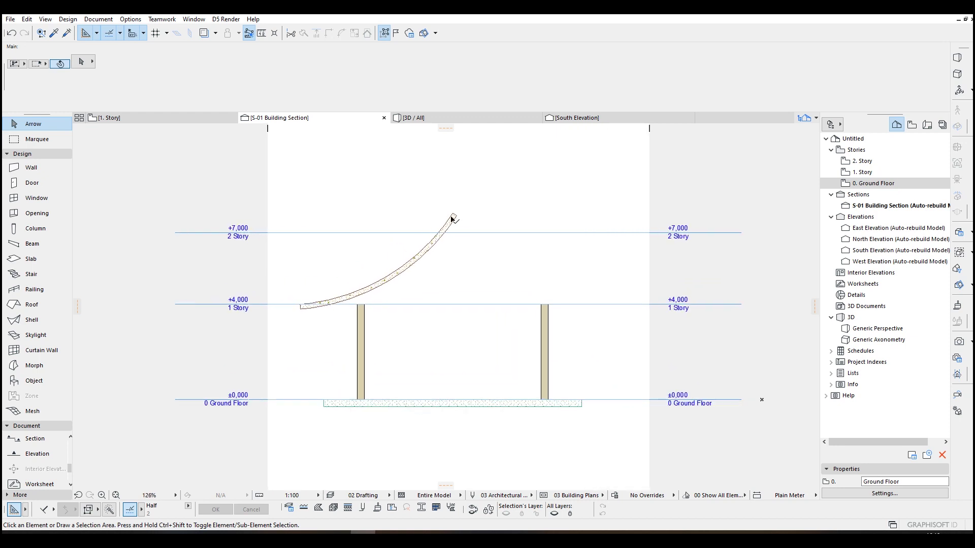
scroll(453, 219, up, 4)
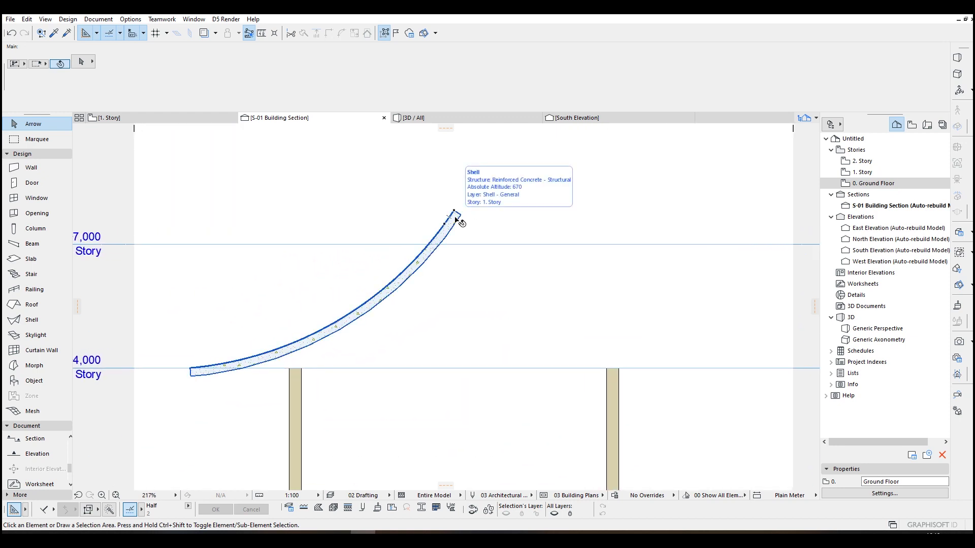
- Return to the 1. Story floor plan and select the roof shell
key(F2)
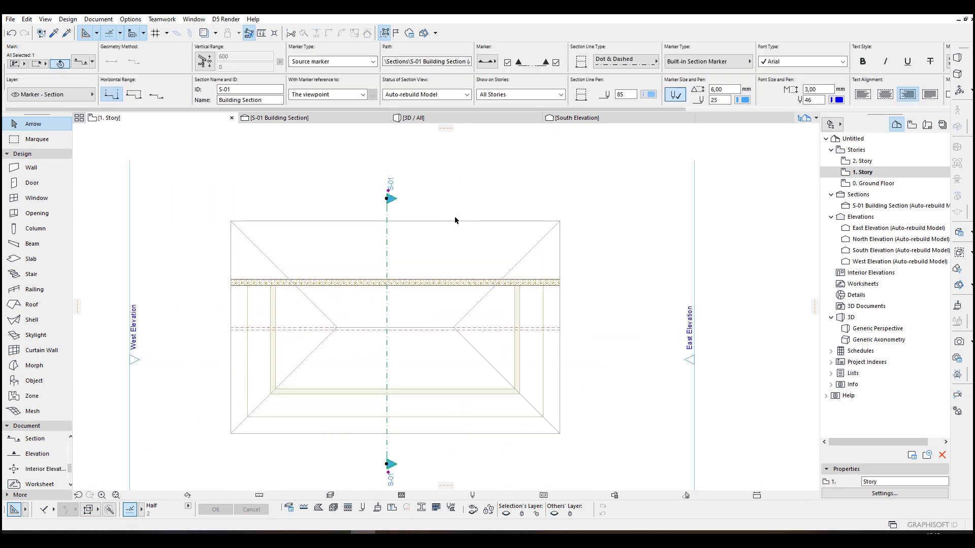
scroll(455, 218, down, 4)
click(449, 258)
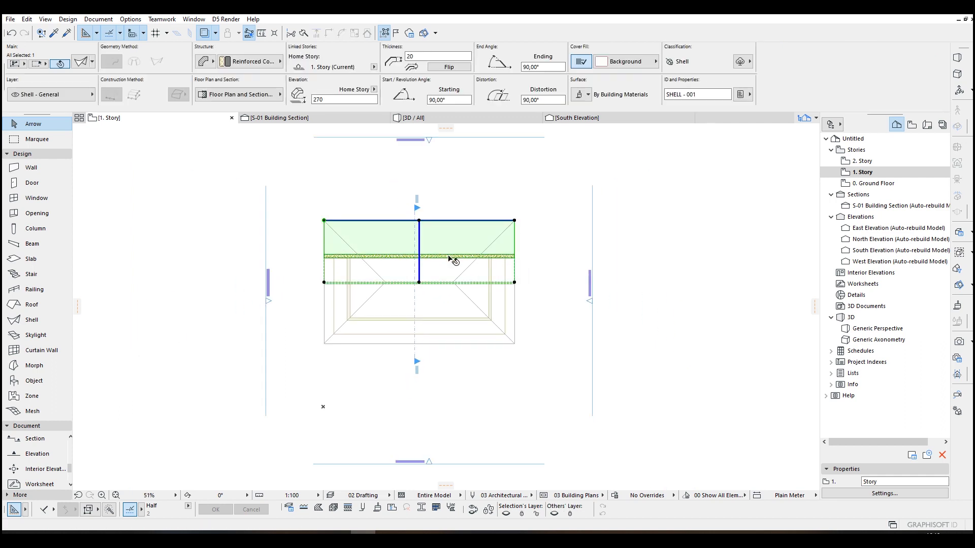
scroll(418, 247, up, 2)
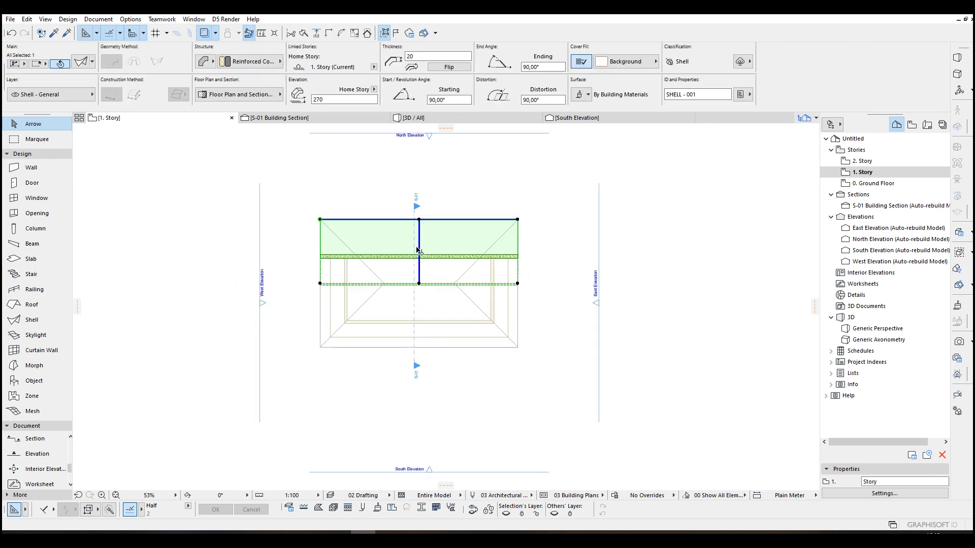
- Define the shell contour as a trapezoid from the outer roof corners along the 45° hip lines to both ends of the ridge line
right_click(341, 238)
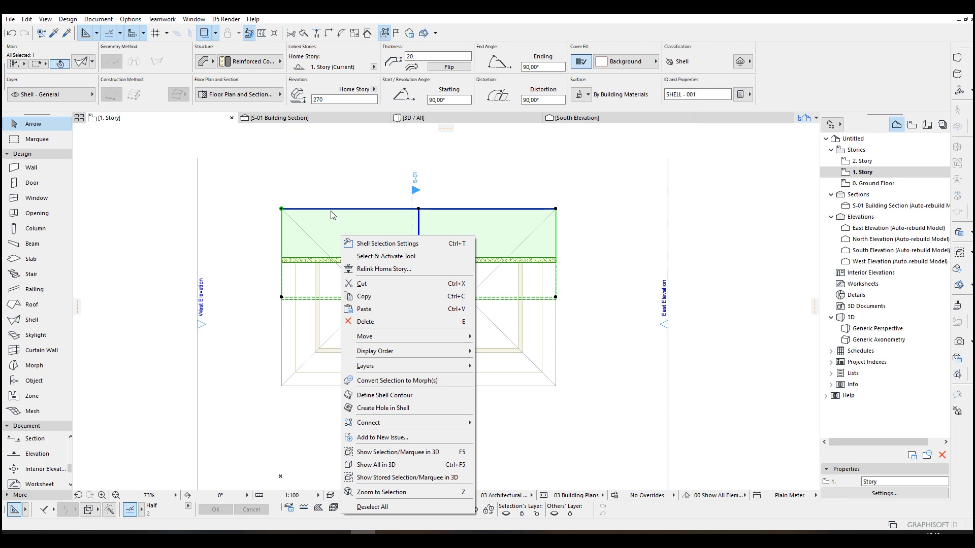
mouse_move(440, 352)
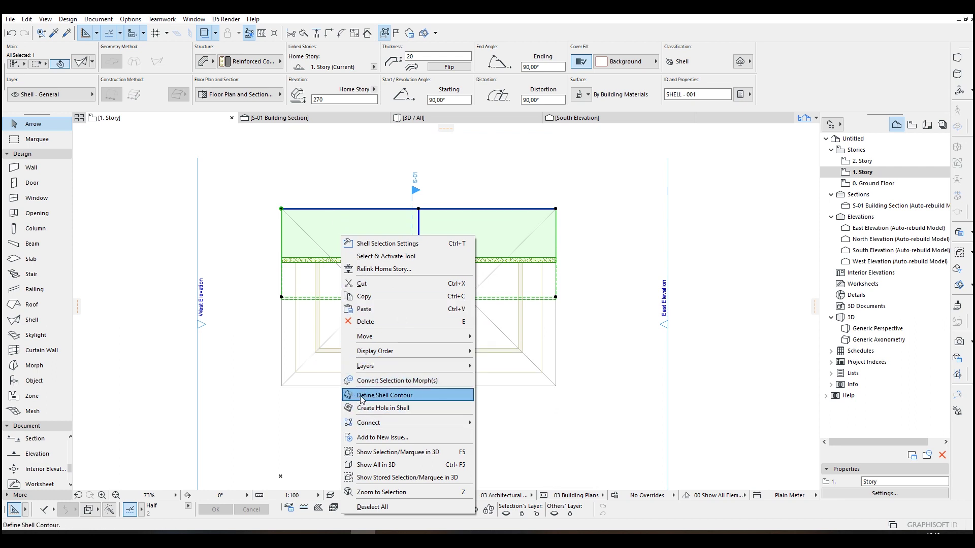
click(378, 400)
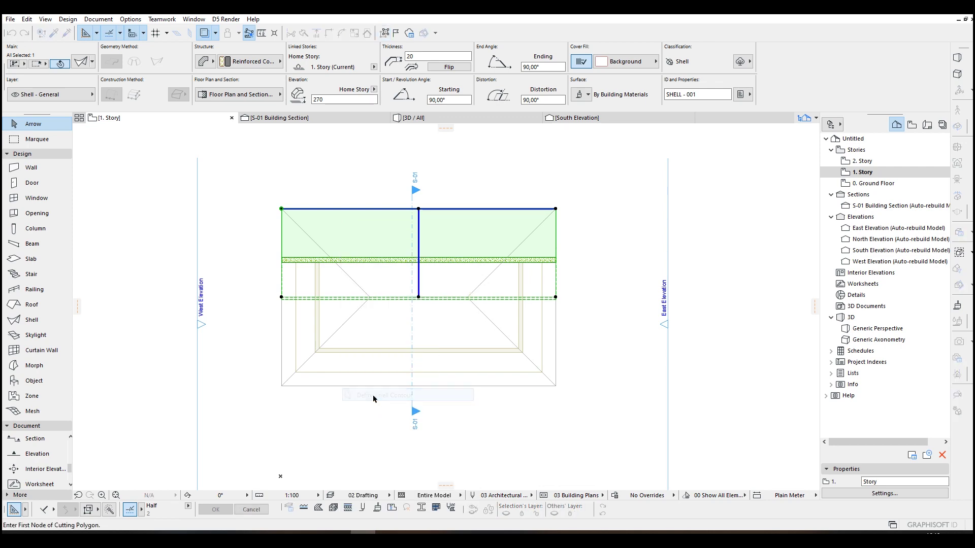
click(182, 135)
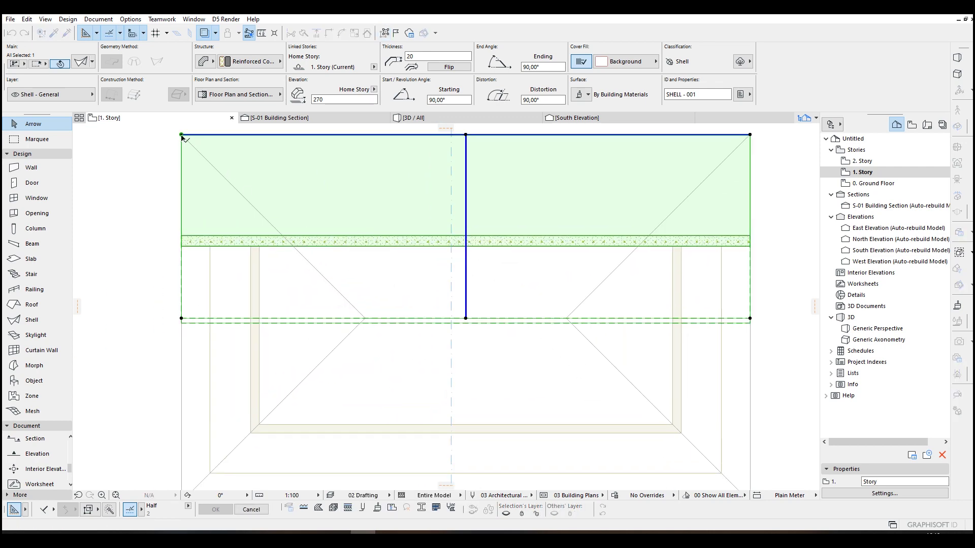
scroll(369, 316, up, 2)
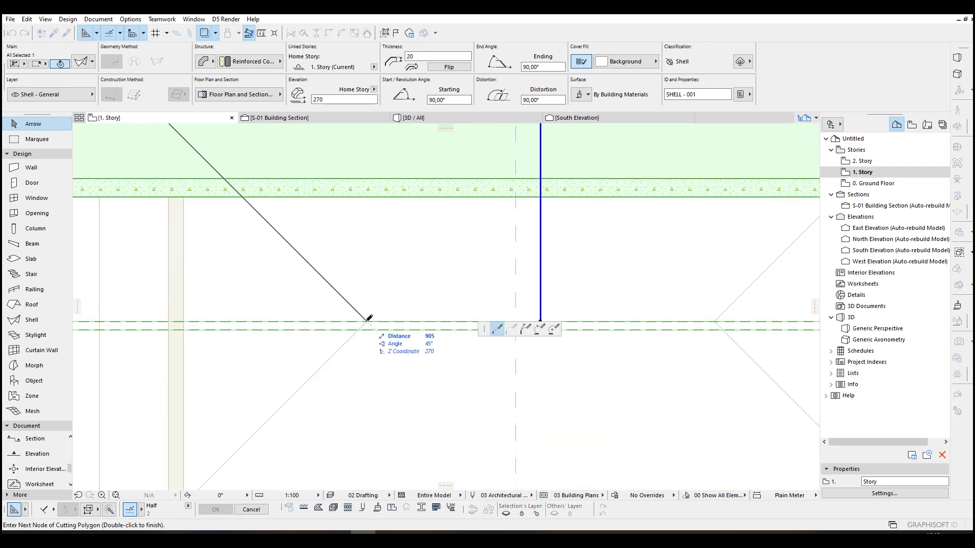
click(366, 320)
middle_drag(401, 316, 99, 294)
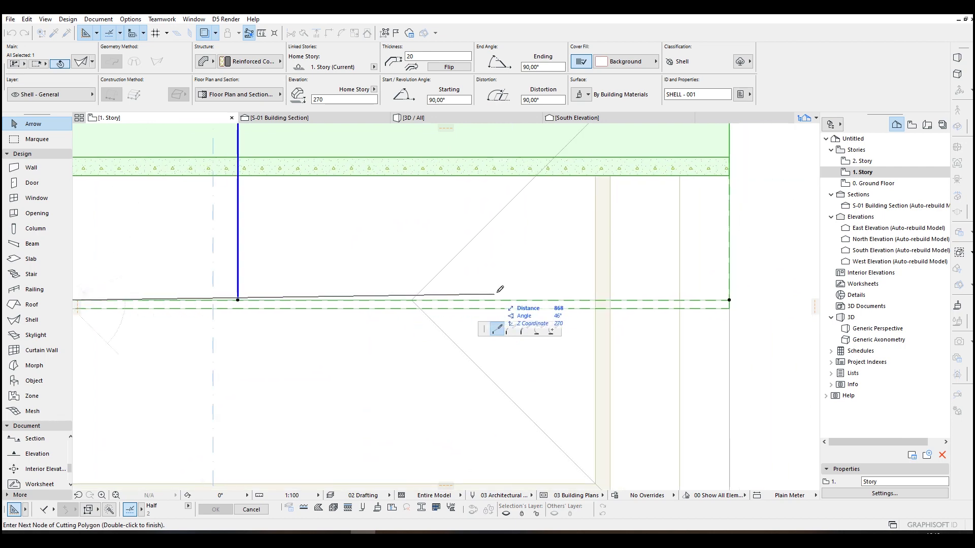
click(412, 300)
middle_drag(430, 265, 311, 380)
middle_drag(472, 224, 330, 317)
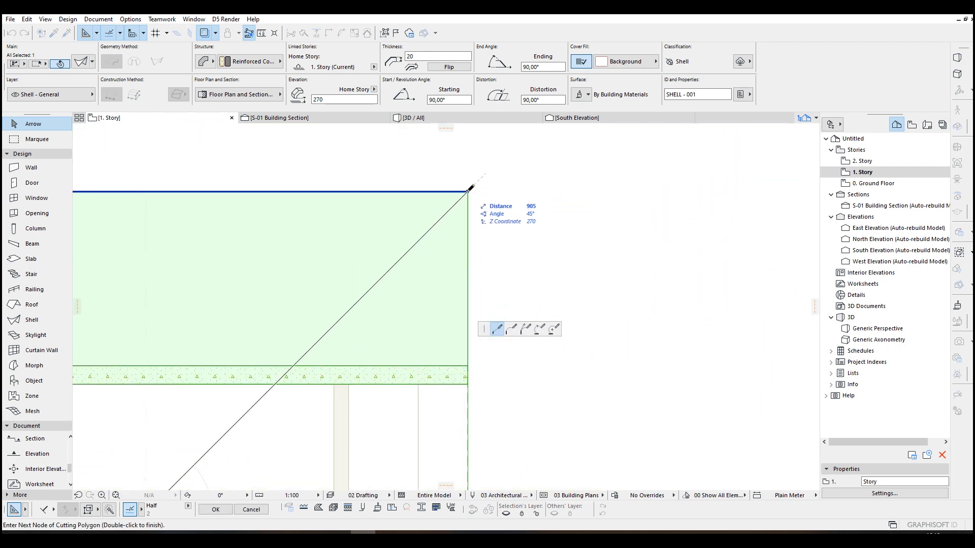
click(468, 191)
scroll(467, 191, down, 3)
middle_drag(370, 211, 682, 241)
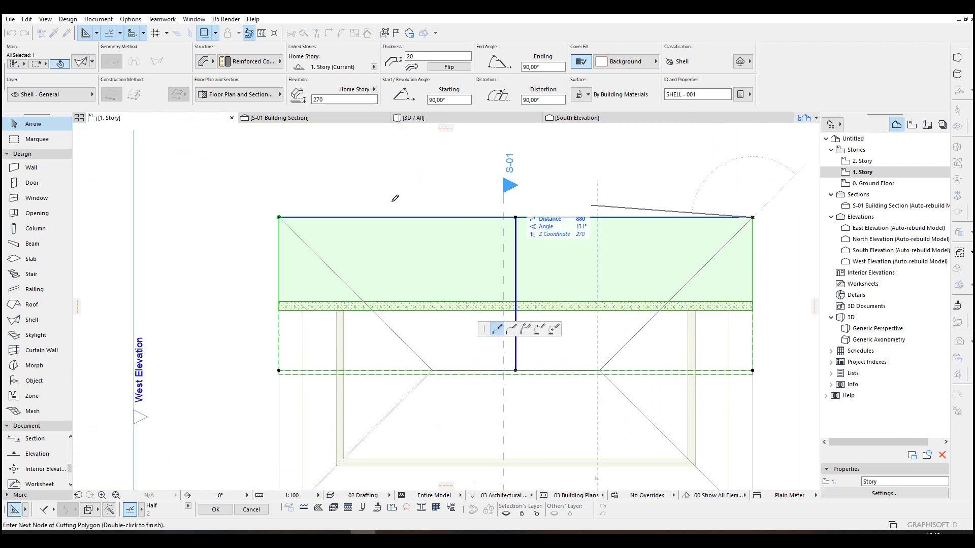
click(279, 218)
scroll(465, 261, down, 4)
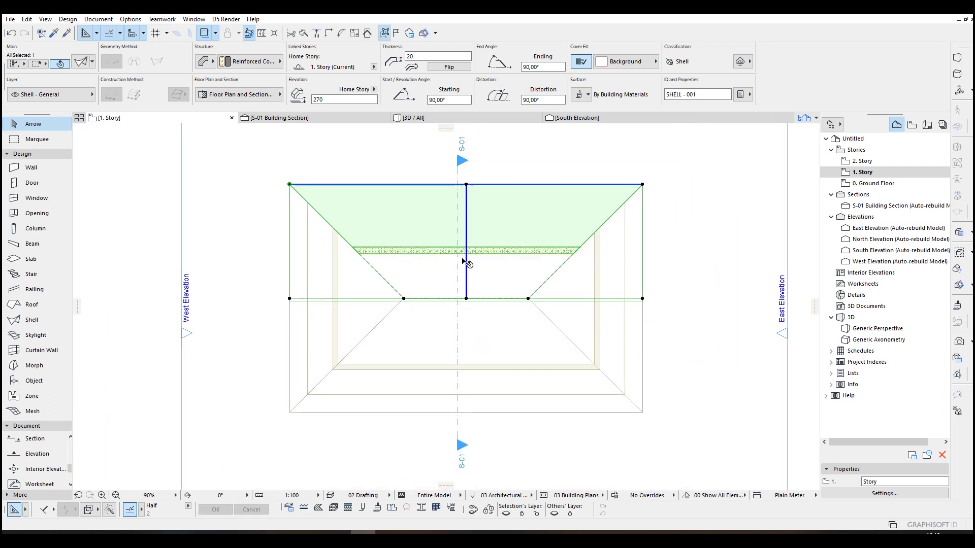
key(Escape)
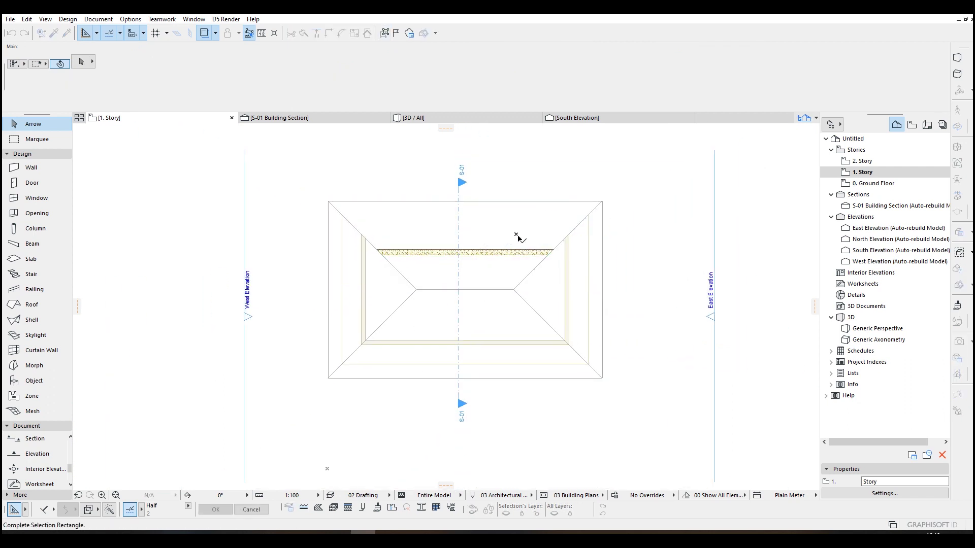
- Mirror a copy of the trimmed shell across the horizontal ridge line
click(554, 231)
scroll(521, 263, up, 3)
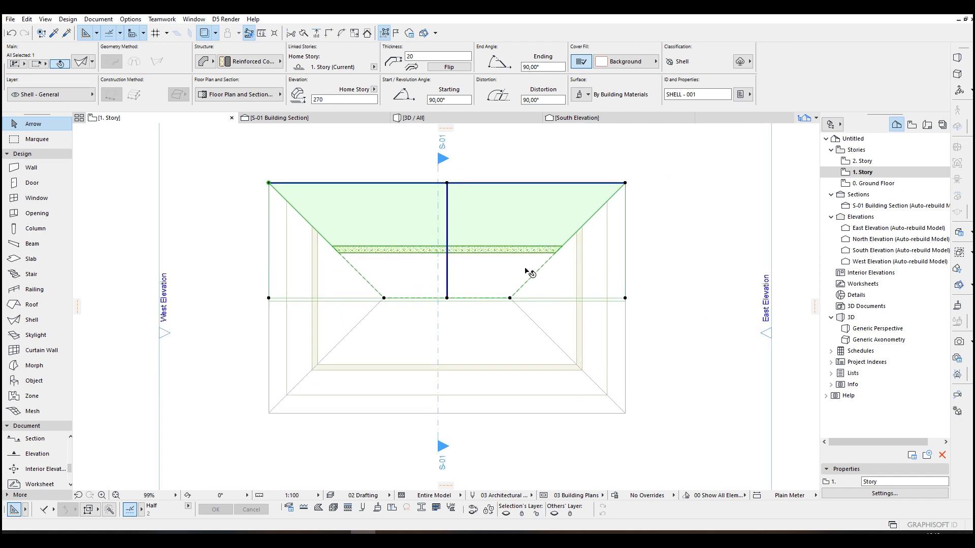
key(ctrl+alt+m)
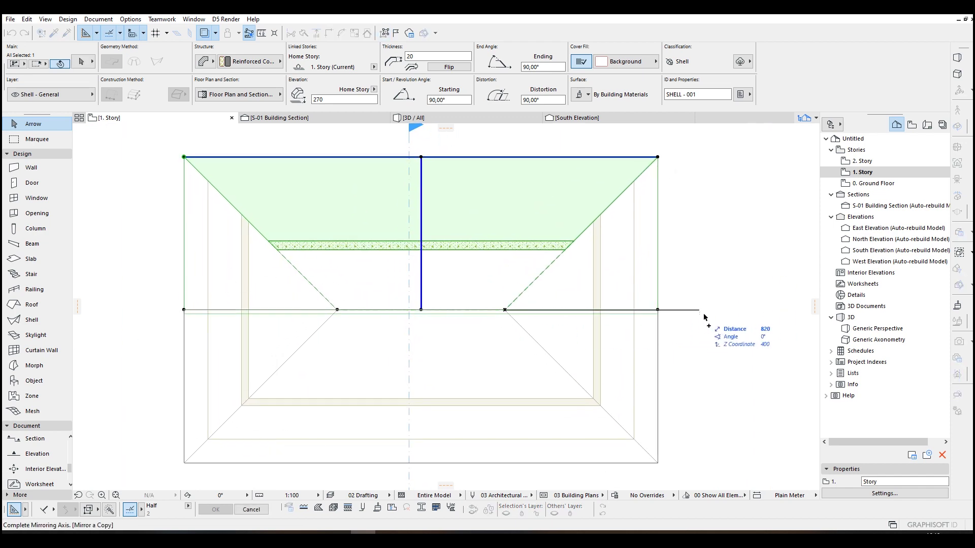
click(707, 314)
key(Escape)
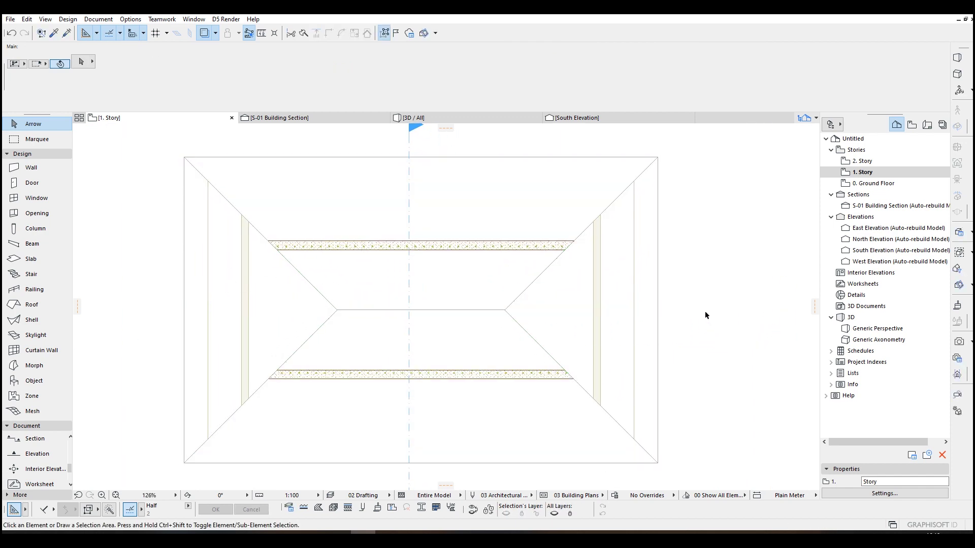
- Show the model in the 3D perspective and select both roof shells
key(F3)
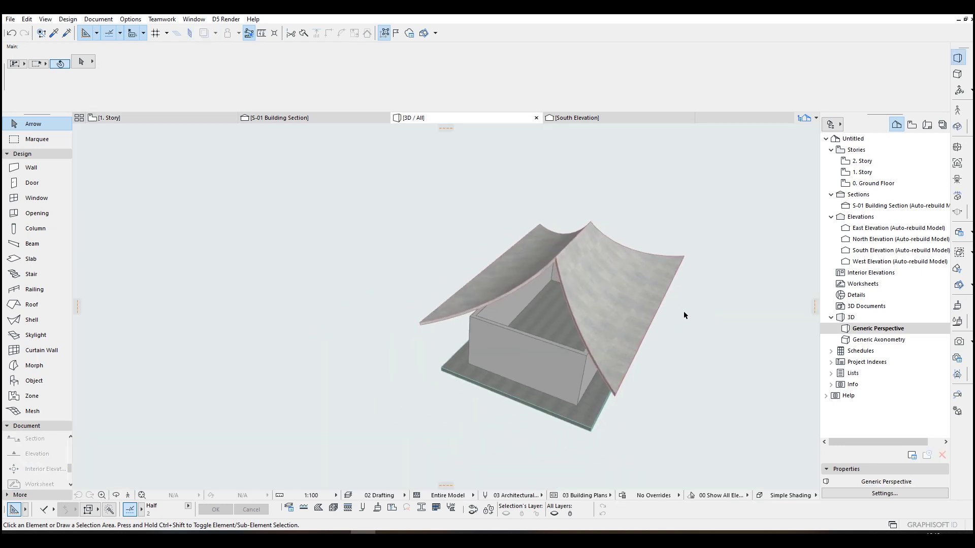
shift+middle_drag(683, 312, 430, 280)
scroll(388, 287, down, 2)
click(429, 279)
shift+click(548, 271)
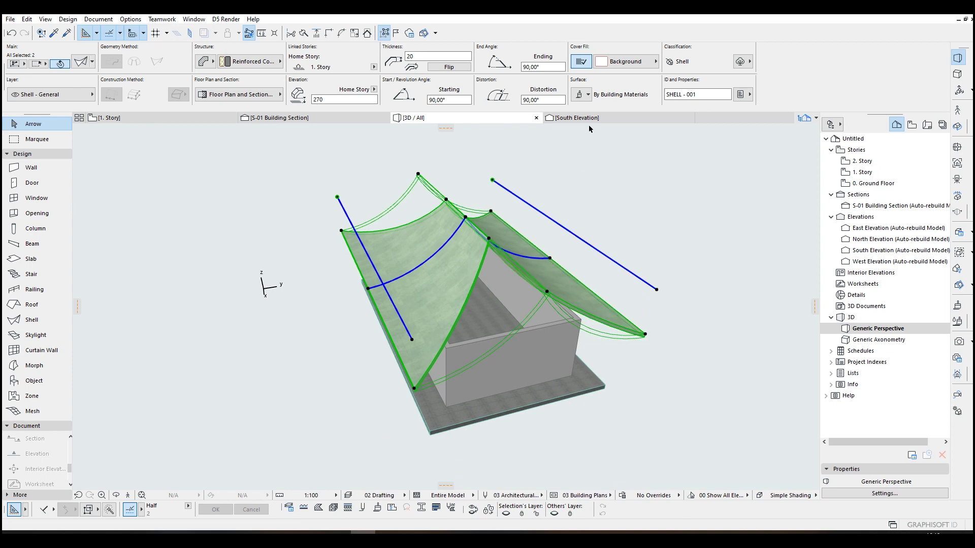
- Override the surfaces of both selected roof shells and set the top surface to Roof Tiles - Spanish 01
click(587, 96)
click(580, 122)
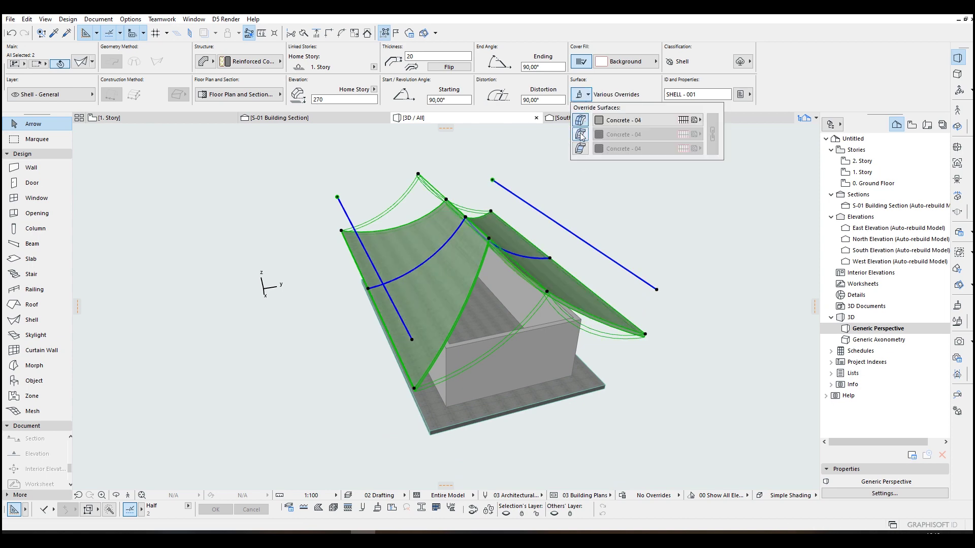
click(580, 135)
click(619, 121)
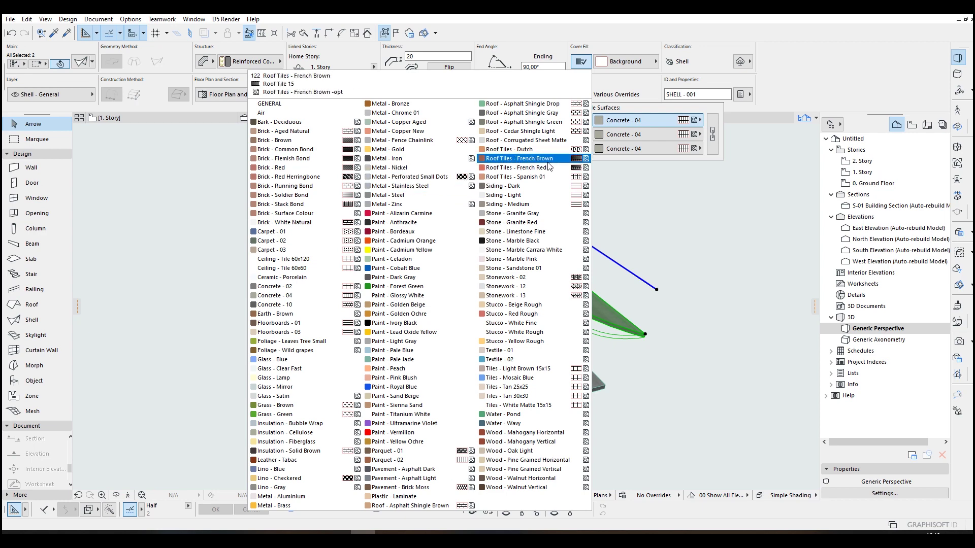
click(512, 178)
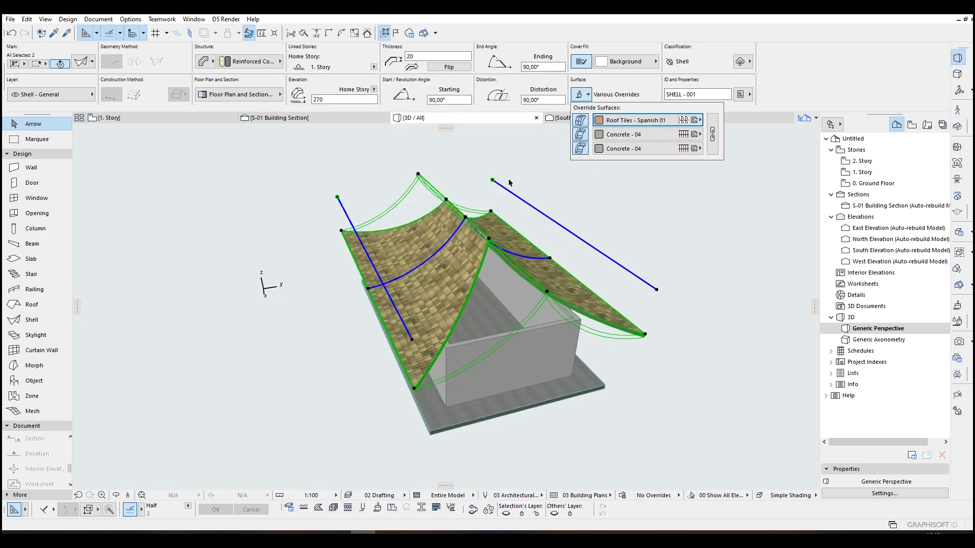
- Set the second and third override surfaces of both roof shells to Floorboards - 01
click(626, 137)
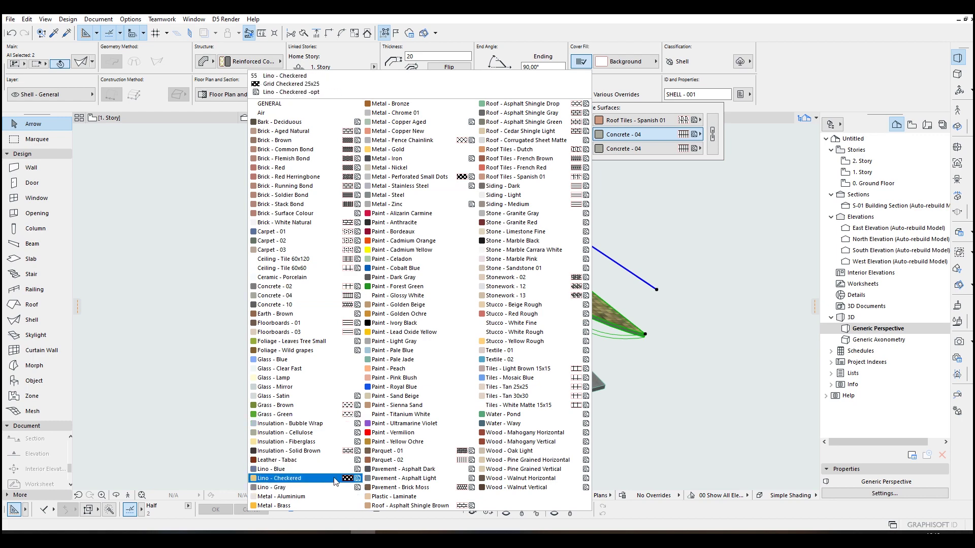
key(w)
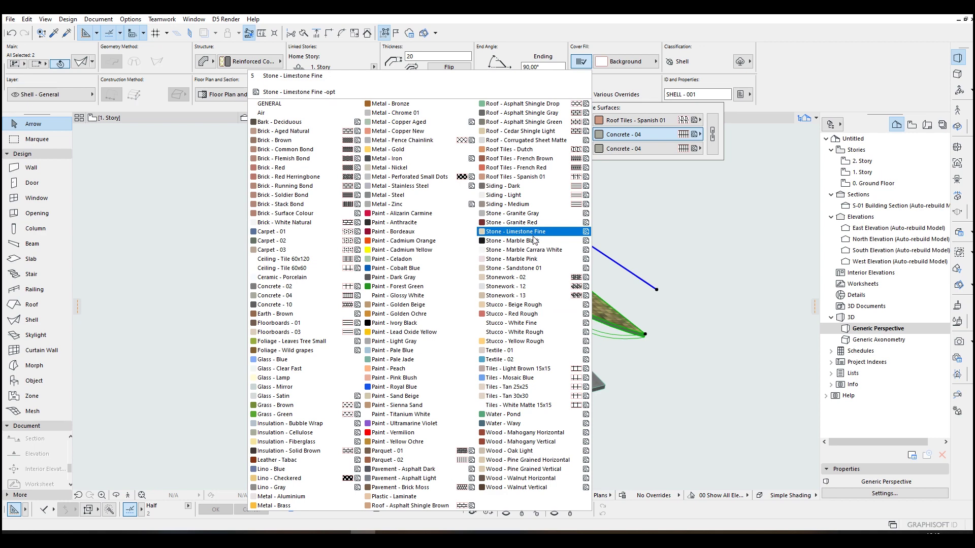
key(f)
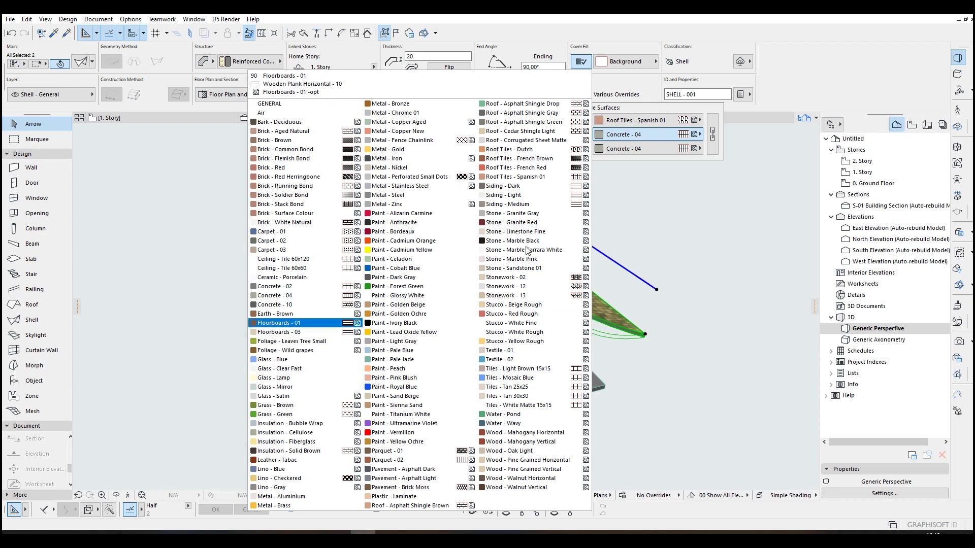
click(276, 325)
click(628, 151)
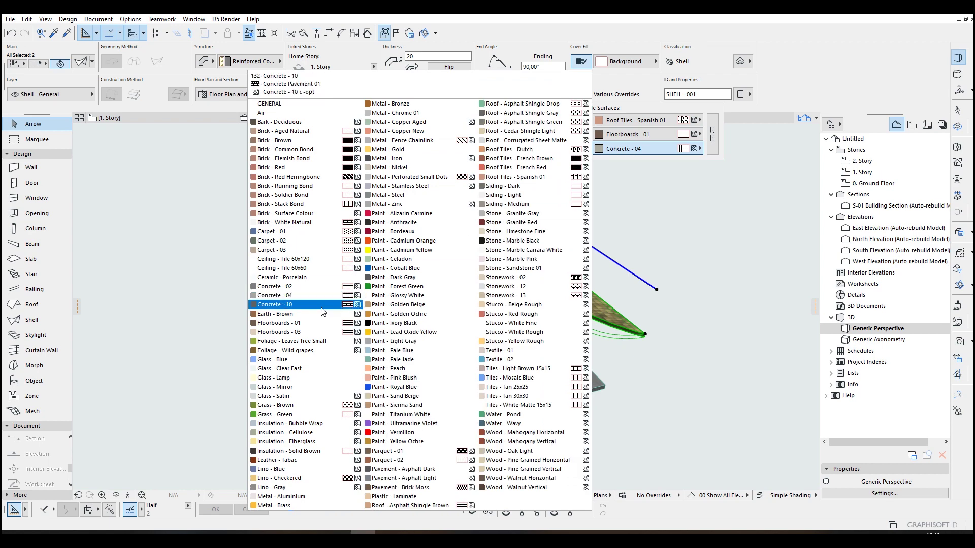
click(305, 324)
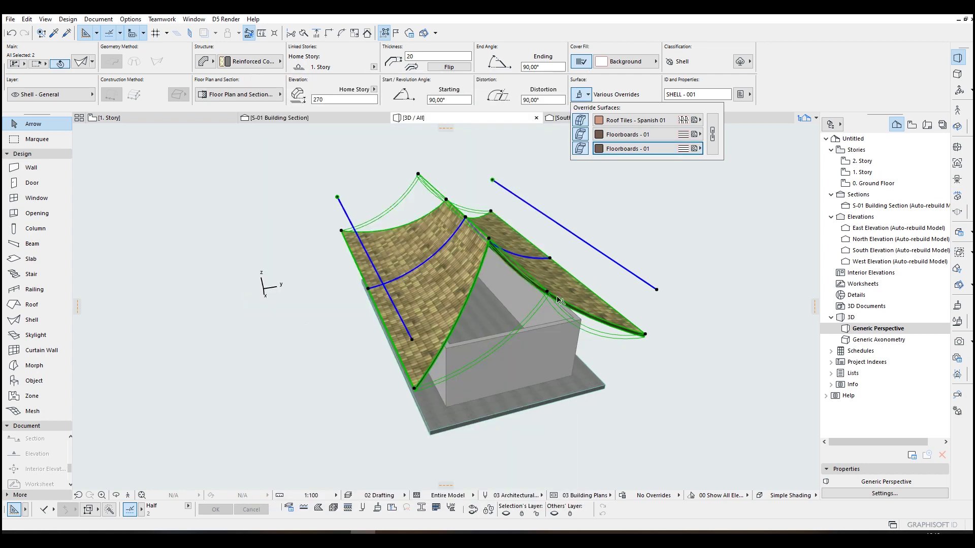
- Reselect both roof shells and change their second and third override surfaces to Floorboards - 03
click(671, 234)
click(671, 235)
shift+middle_drag(492, 387, 553, 311)
scroll(553, 311, up, 3)
shift+middle_drag(480, 315, 425, 376)
click(446, 250)
shift+middle_drag(549, 211, 311, 277)
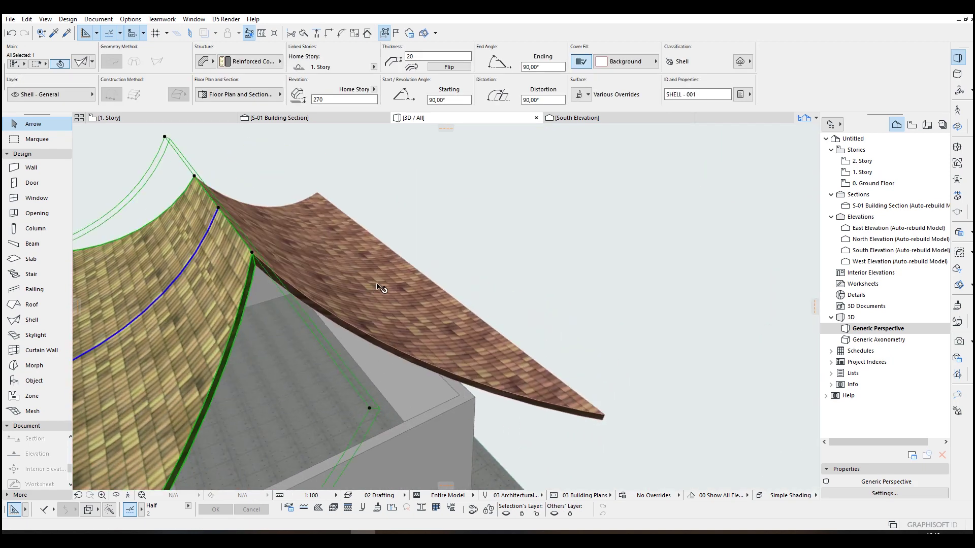
shift+click(377, 284)
key(ctrl+t)
click(438, 417)
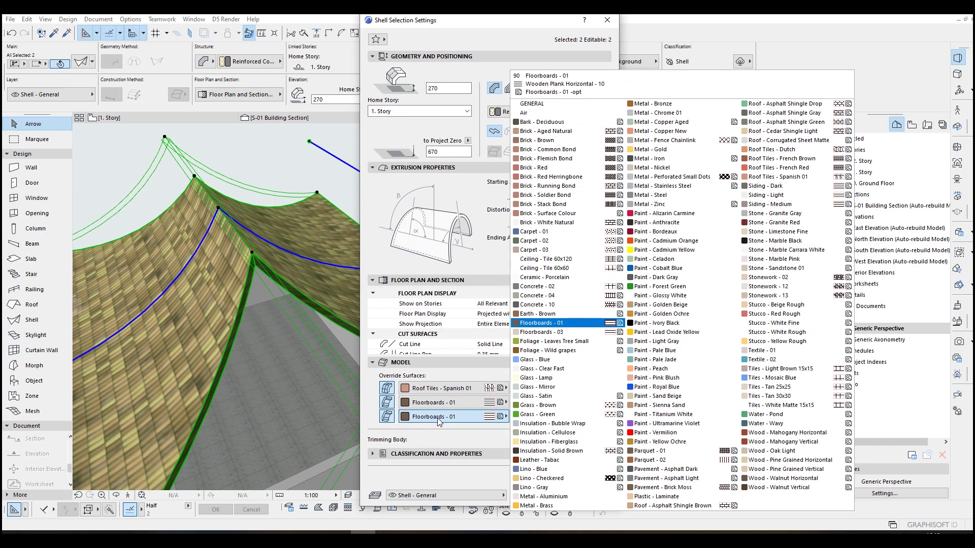
click(580, 334)
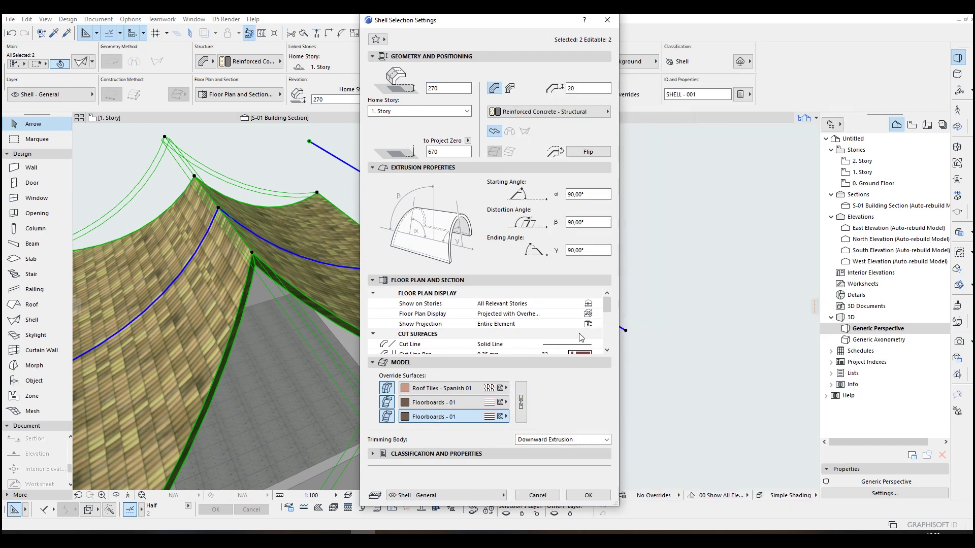
click(474, 403)
click(566, 331)
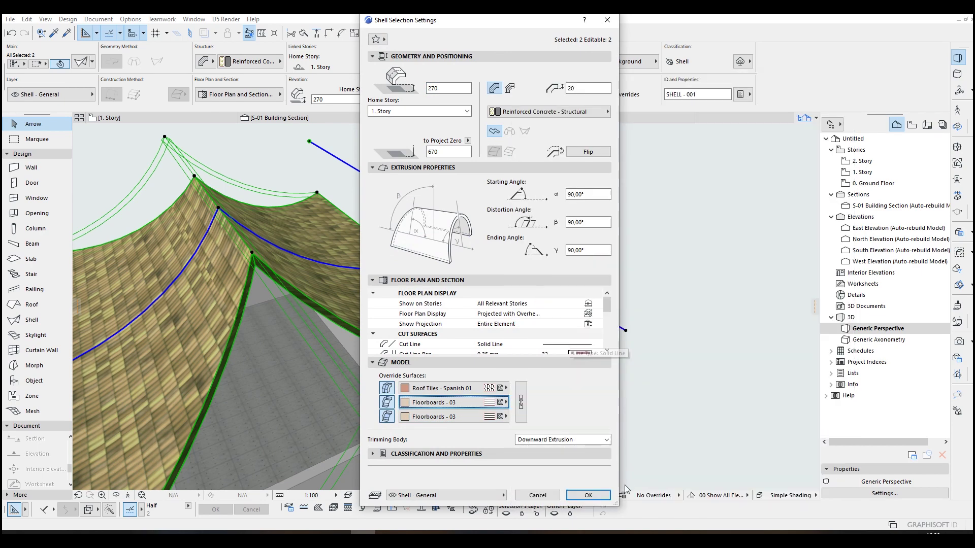
click(587, 496)
- Return to the 1. Story floor plan and place a copy of the north roof shell to the west of the building
shift+middle_drag(375, 406, 461, 285)
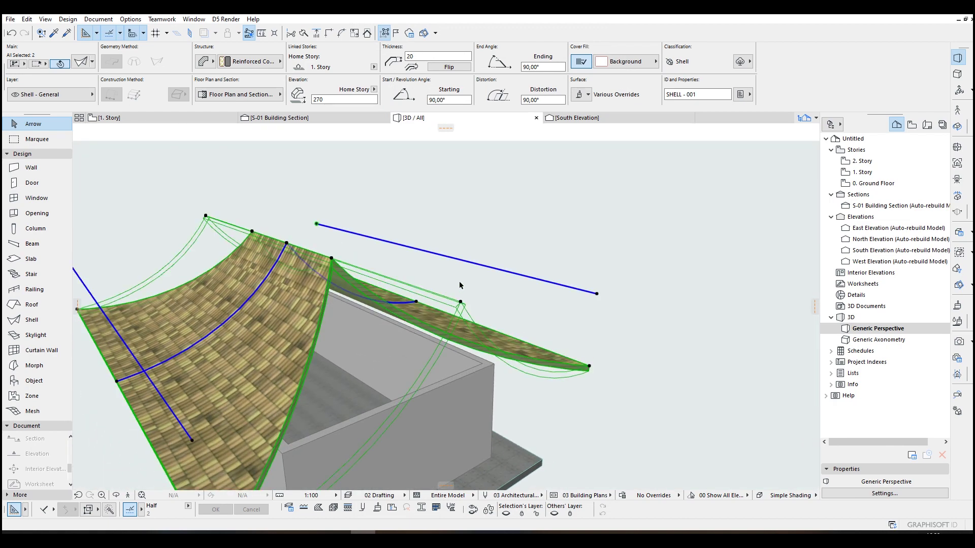
click(522, 223)
shift+middle_drag(522, 223, 446, 380)
key(F2)
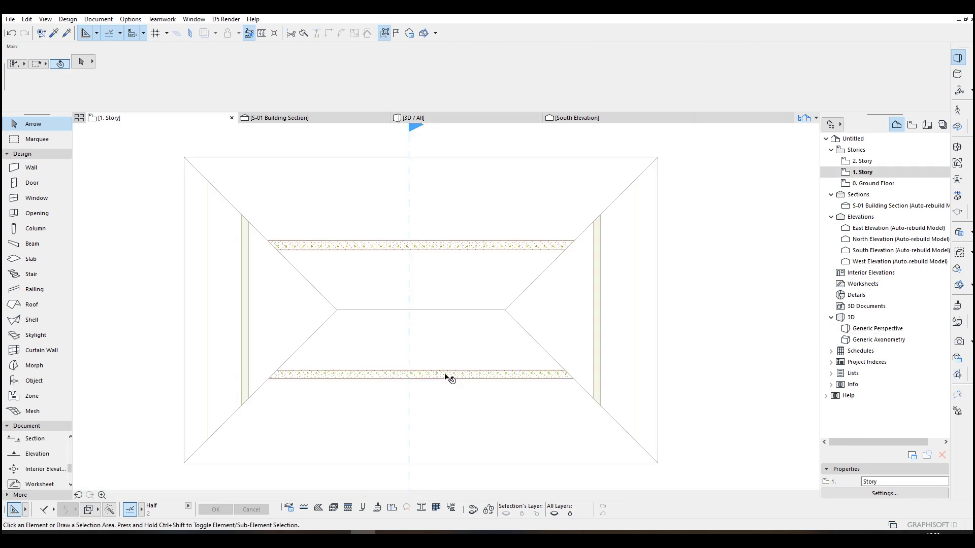
scroll(593, 337, down, 4)
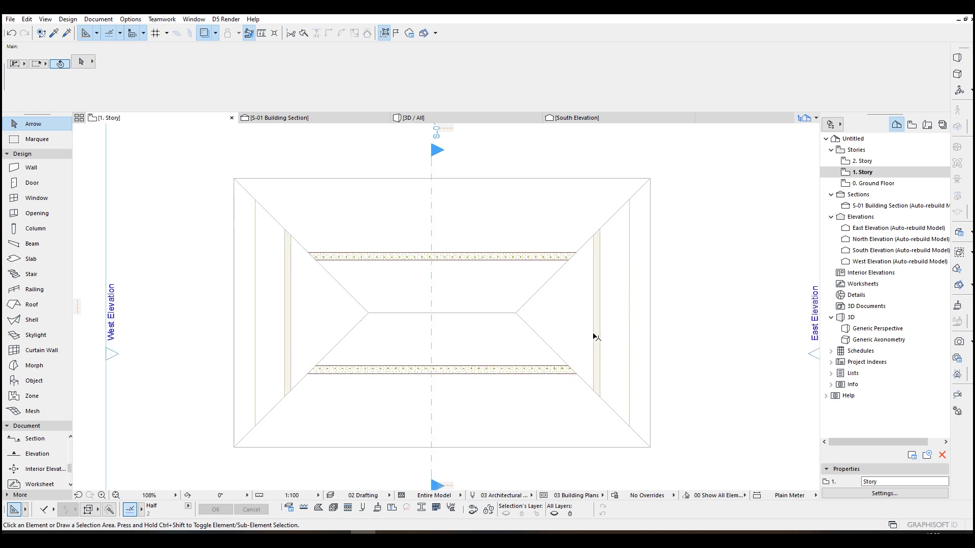
click(534, 274)
scroll(534, 275, up, 2)
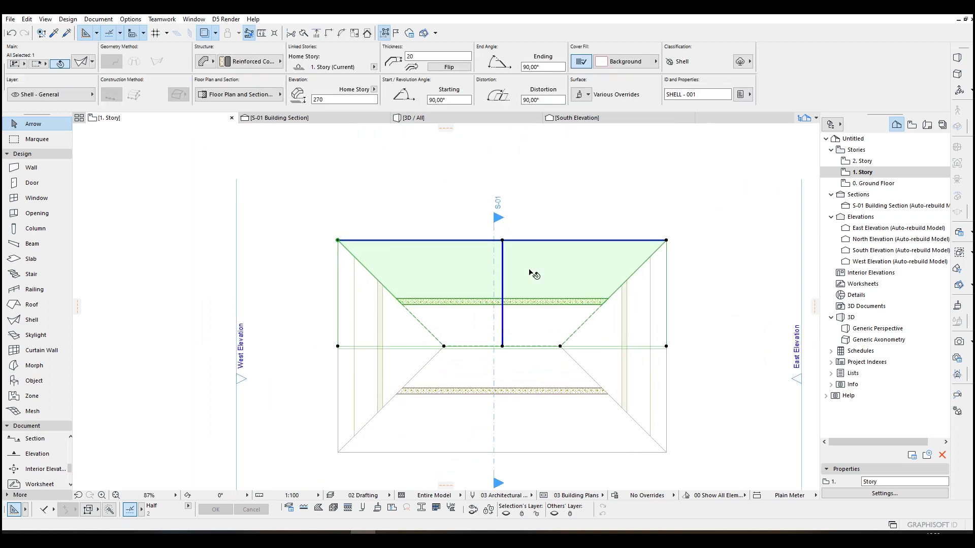
middle_drag(579, 273, 556, 269)
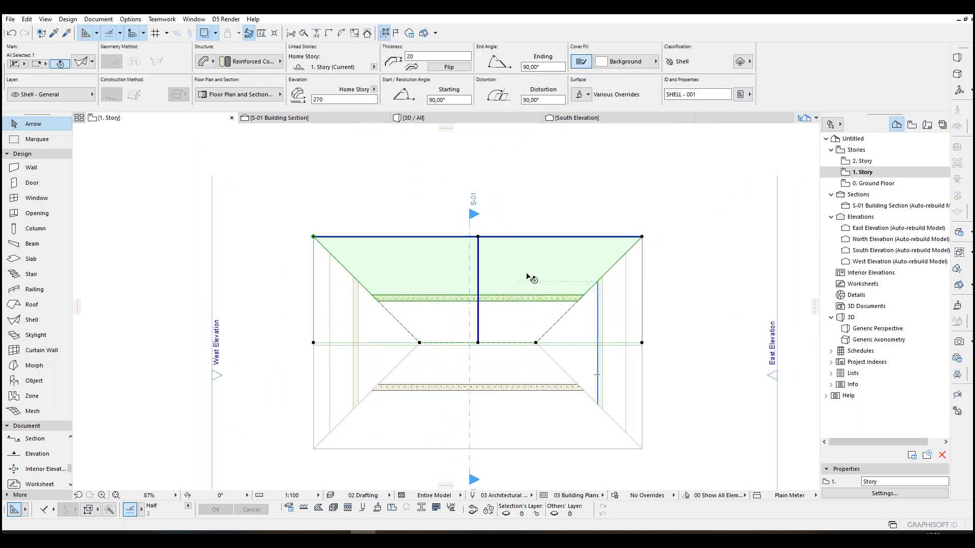
click(461, 281)
middle_drag(237, 253, 298, 254)
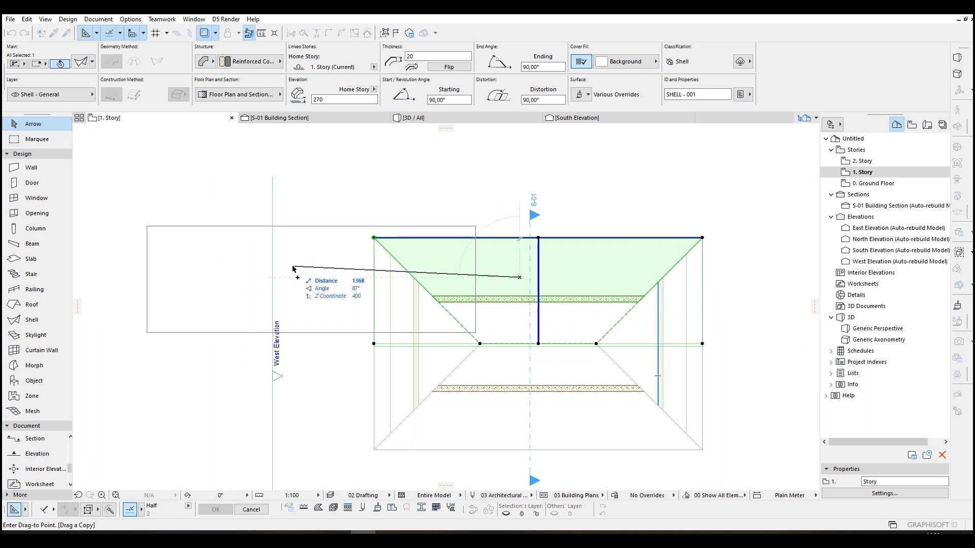
click(295, 269)
- Rotate the copied shell 90° counterclockwise so its eave faces west
key(ctrl+e)
click(283, 263)
click(374, 263)
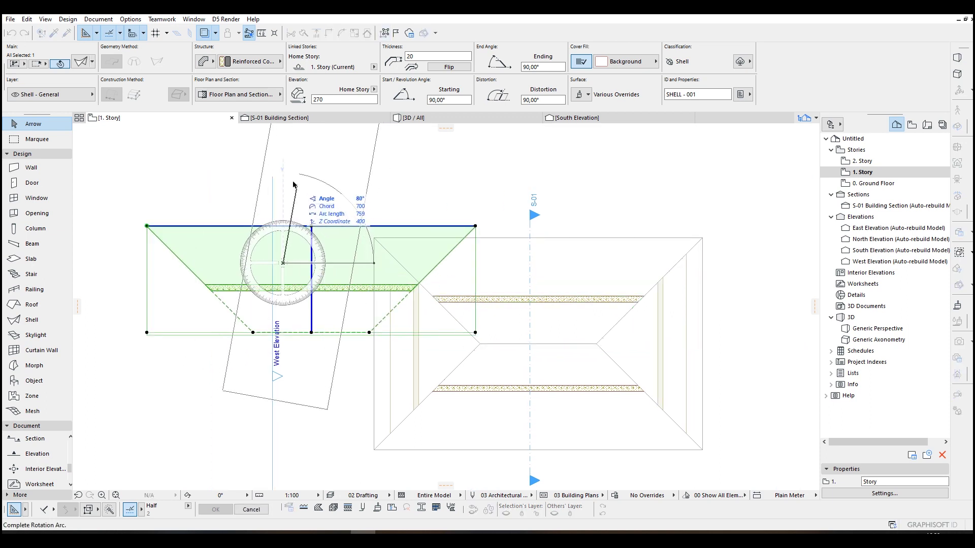
click(286, 181)
- Move the rotated shell so the inner end of its profile line snaps to the west end of the ridge
scroll(277, 330, down, 3)
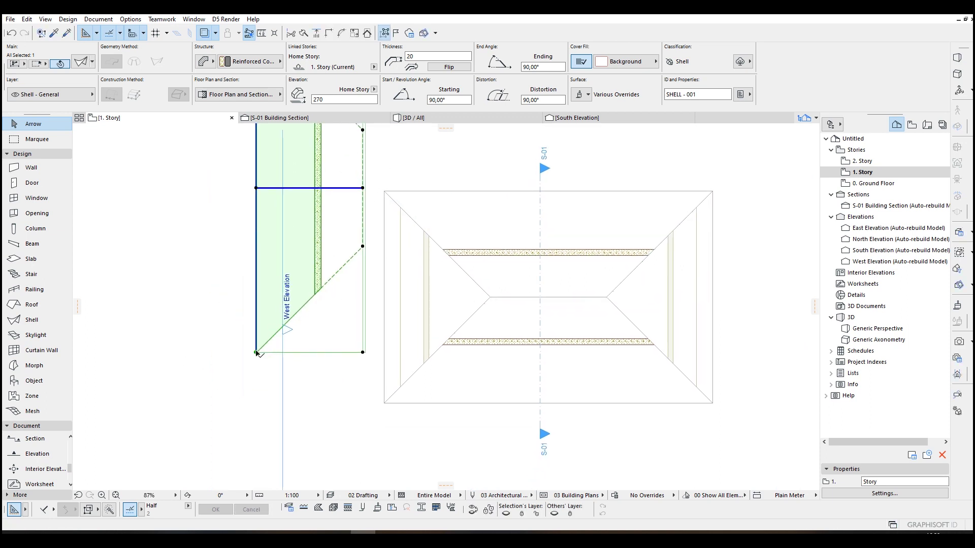
key(ctrl+d)
click(363, 188)
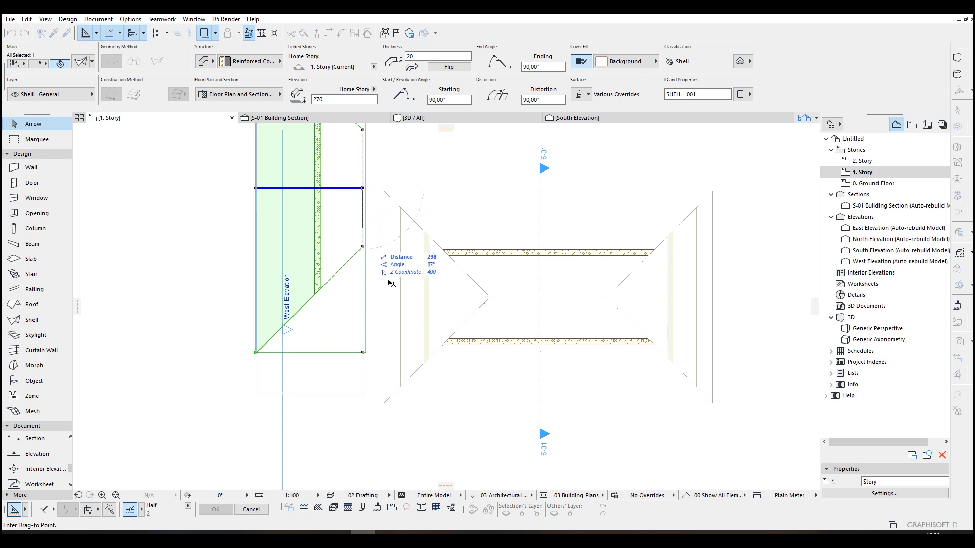
click(490, 297)
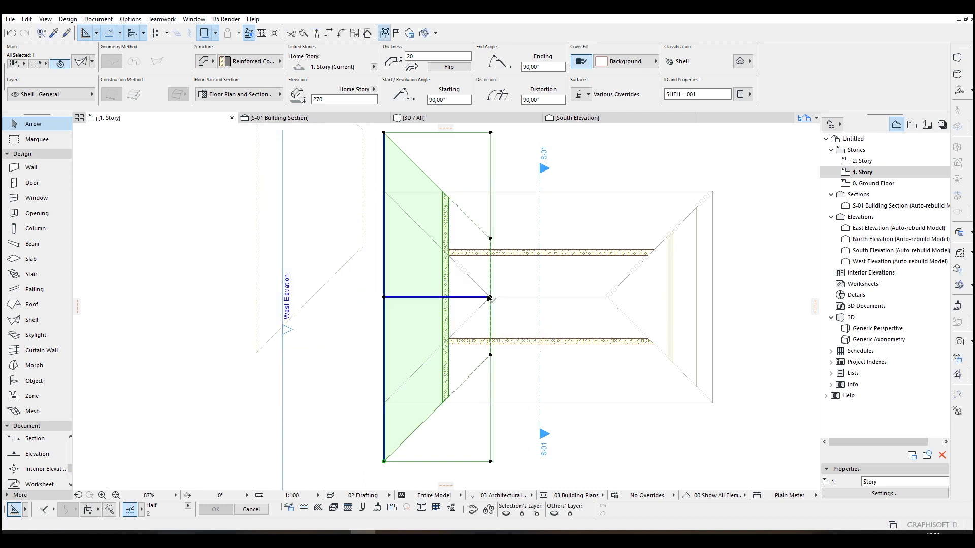
scroll(465, 232, down, 2)
scroll(457, 220, up, 2)
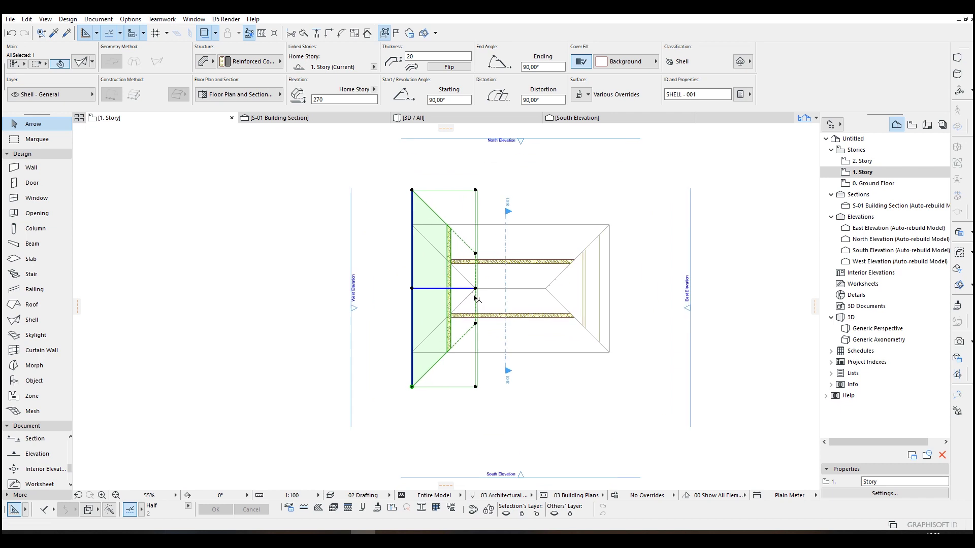
- Shorten the west shell's extrusion at both ends to the outer northwest and southwest roof corners
middle_drag(455, 219, 452, 320)
middle_drag(384, 246, 394, 194)
click(374, 168)
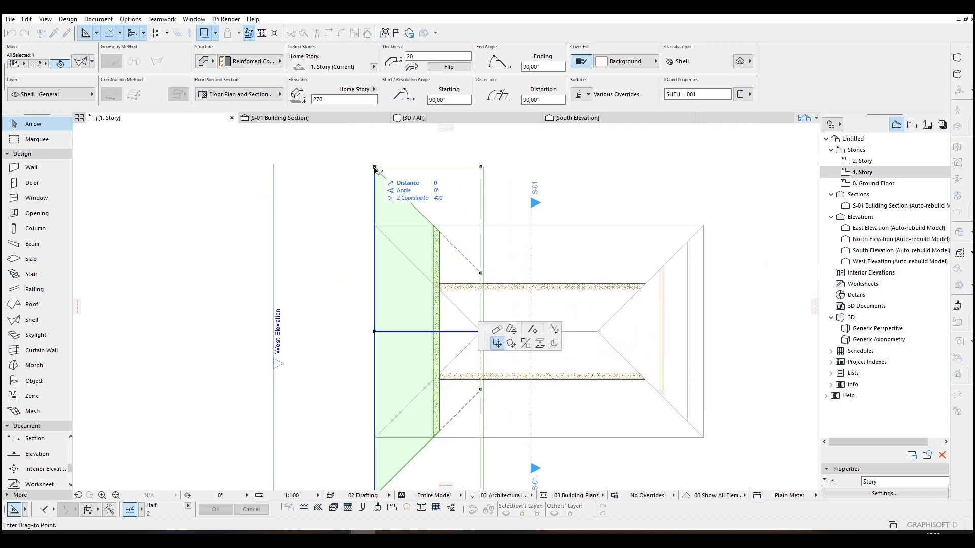
click(374, 225)
middle_drag(380, 442, 391, 310)
click(385, 364)
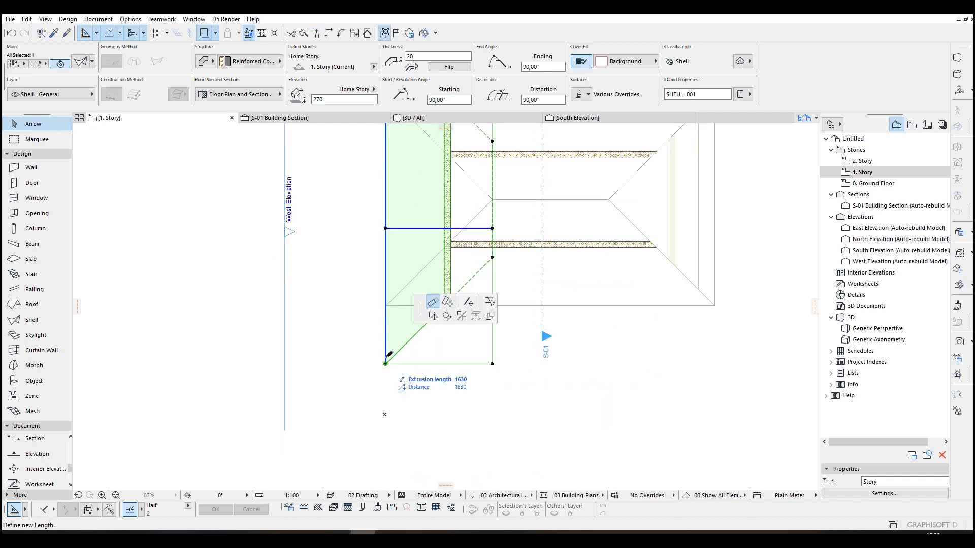
click(385, 305)
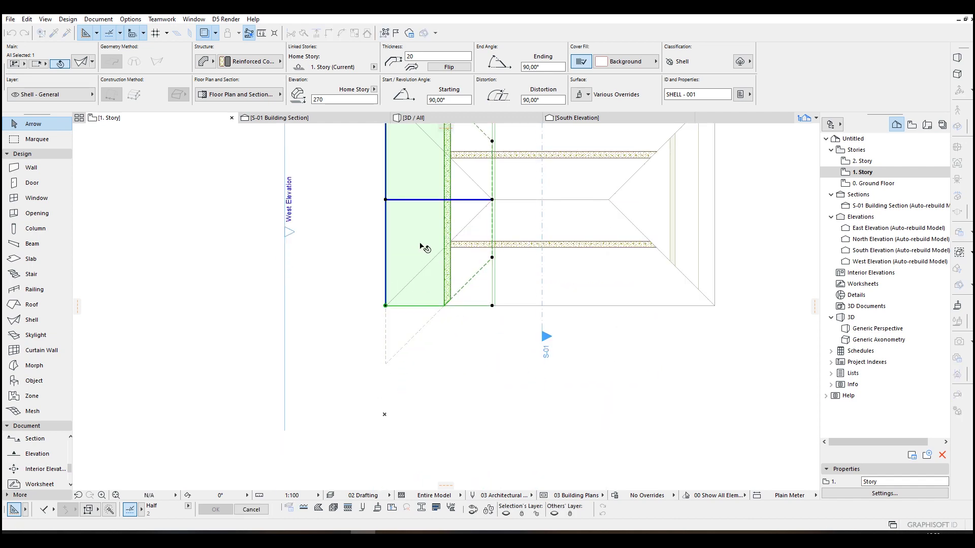
- Offset both slanted contour edges of the west shell to the ridge's west end so they follow the hip lines
middle_drag(421, 248, 380, 401)
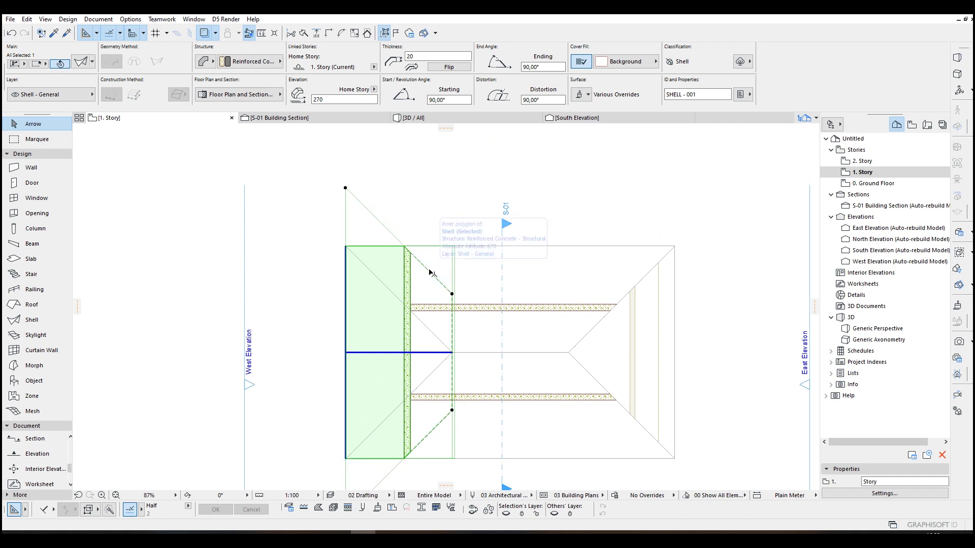
middle_drag(416, 281, 432, 252)
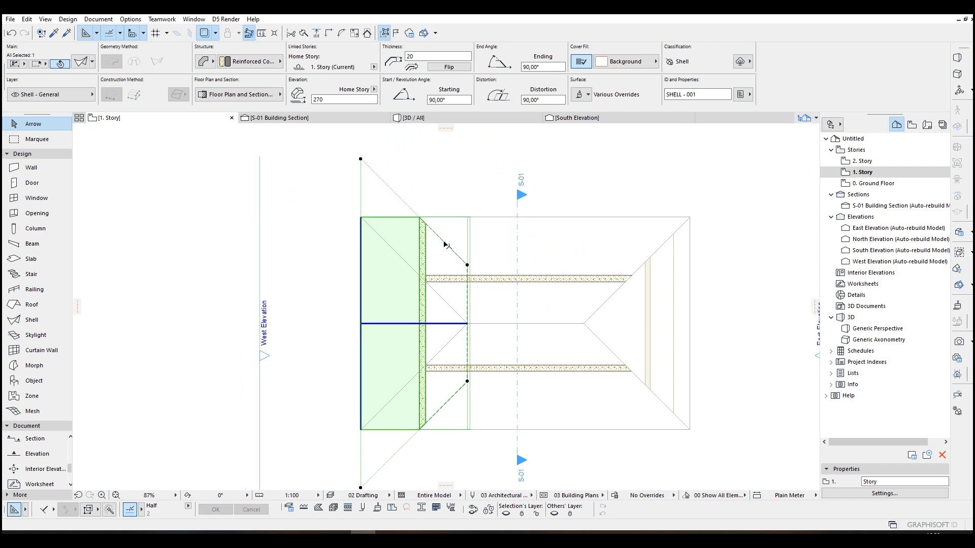
click(445, 246)
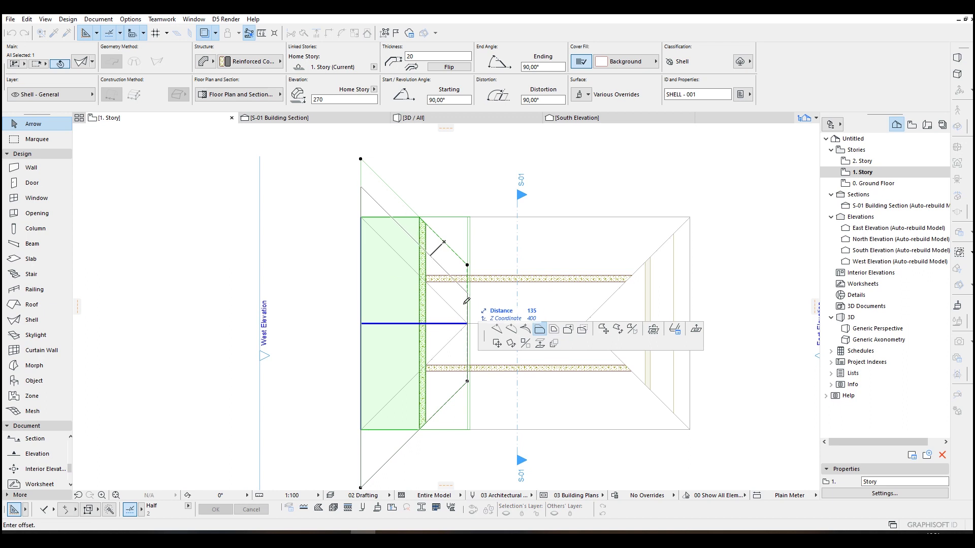
click(467, 323)
middle_drag(460, 402, 461, 349)
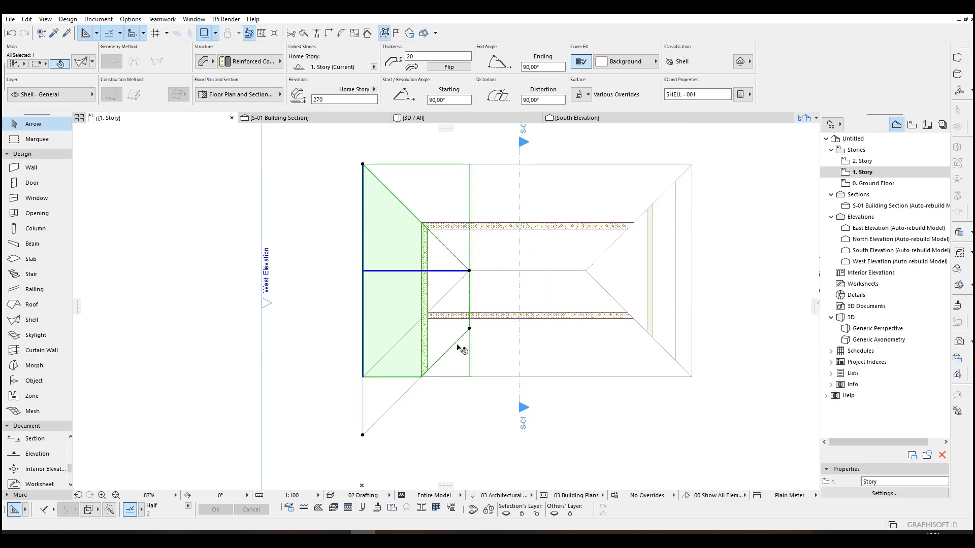
click(457, 343)
click(469, 270)
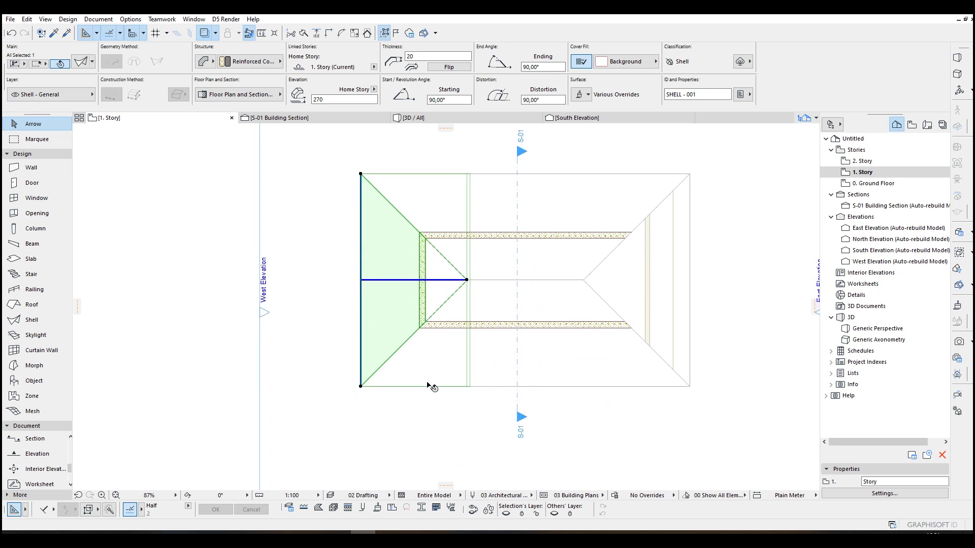
- Mirror a copy of the west roof shell about the ridge's midpoint to close the east end of the roof
key(Escape)
key(F3)
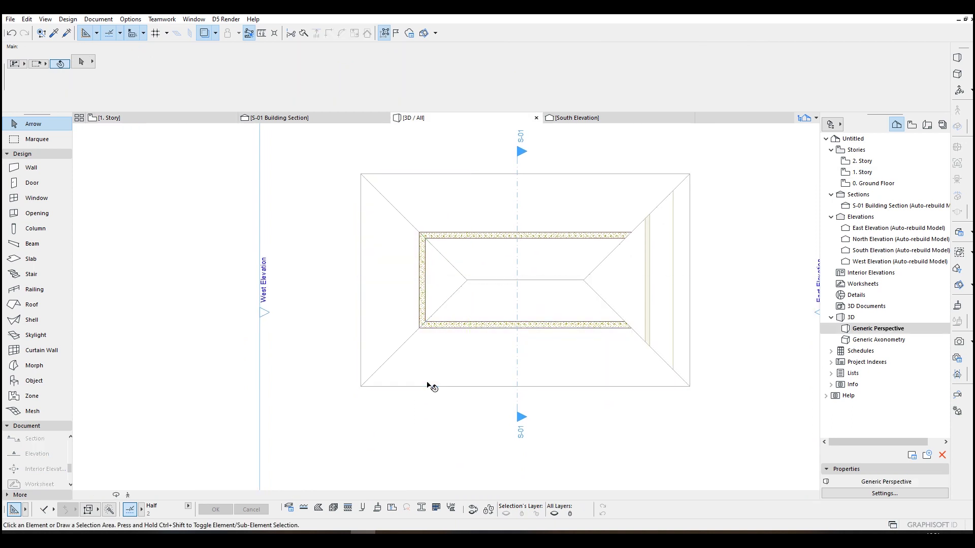
shift+middle_drag(482, 349, 522, 291)
drag(522, 290, 648, 315)
shift+middle_drag(649, 315, 382, 324)
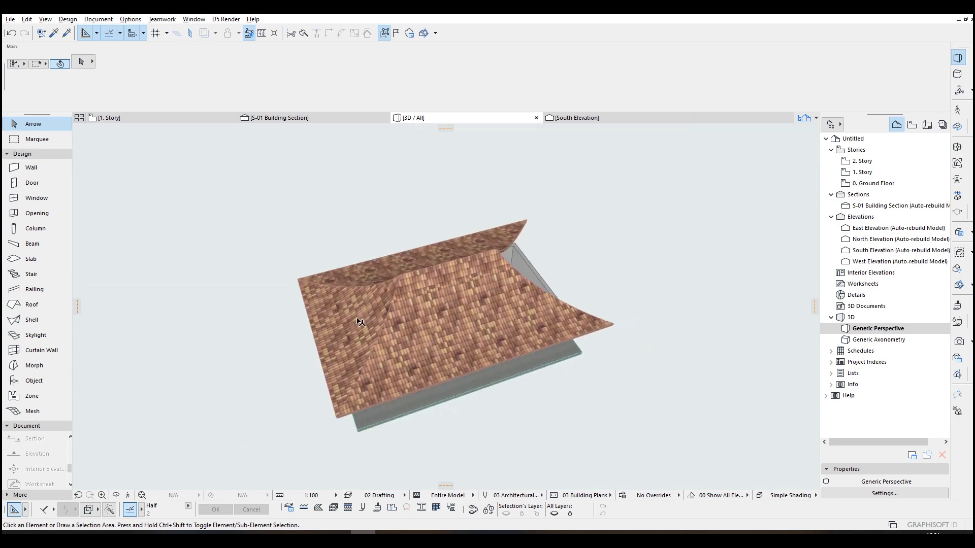
click(359, 322)
key(ctrl+alt+m)
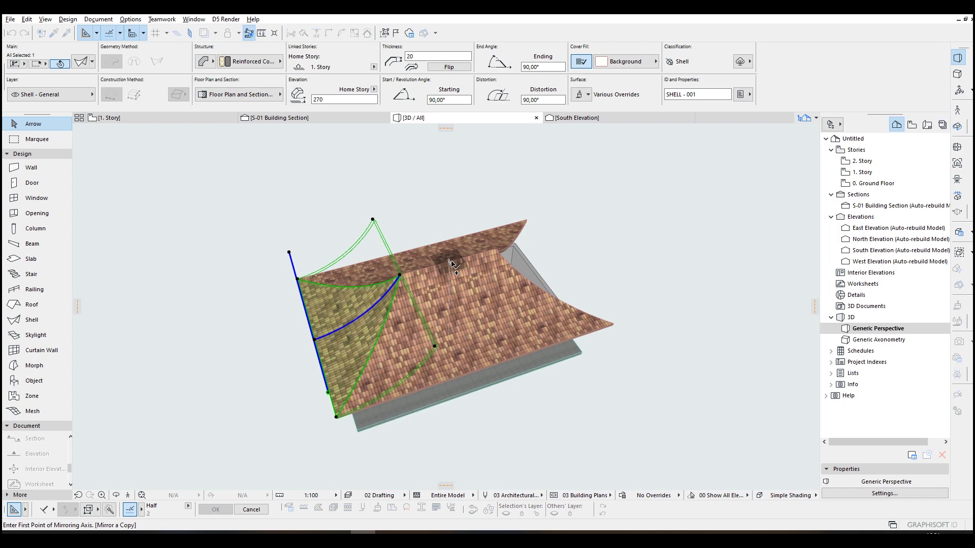
click(451, 263)
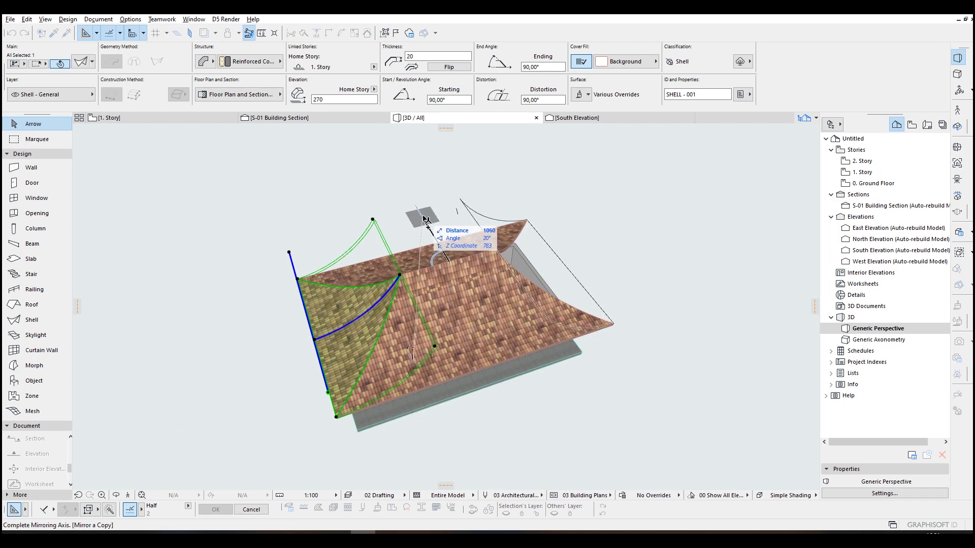
click(419, 214)
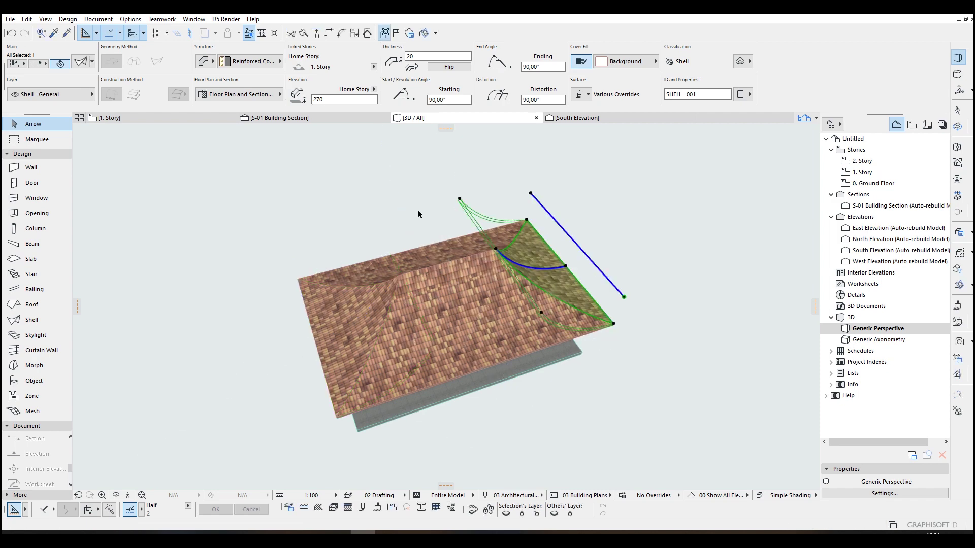
click(383, 206)
- Offset all edges of the ground floor slab outward by about 313 cm
shift+middle_drag(382, 206, 437, 413)
click(443, 420)
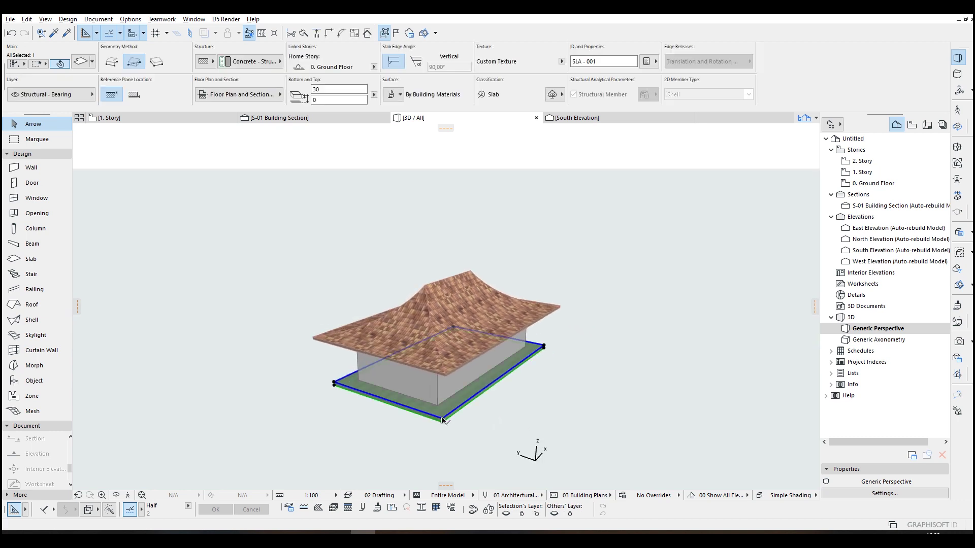
click(442, 420)
click(525, 329)
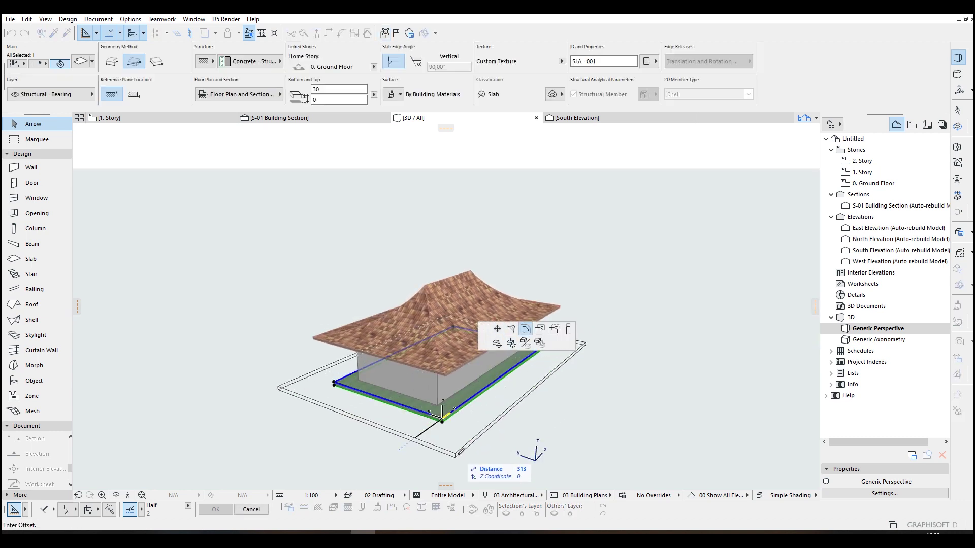
click(458, 458)
shift+middle_drag(458, 458, 395, 391)
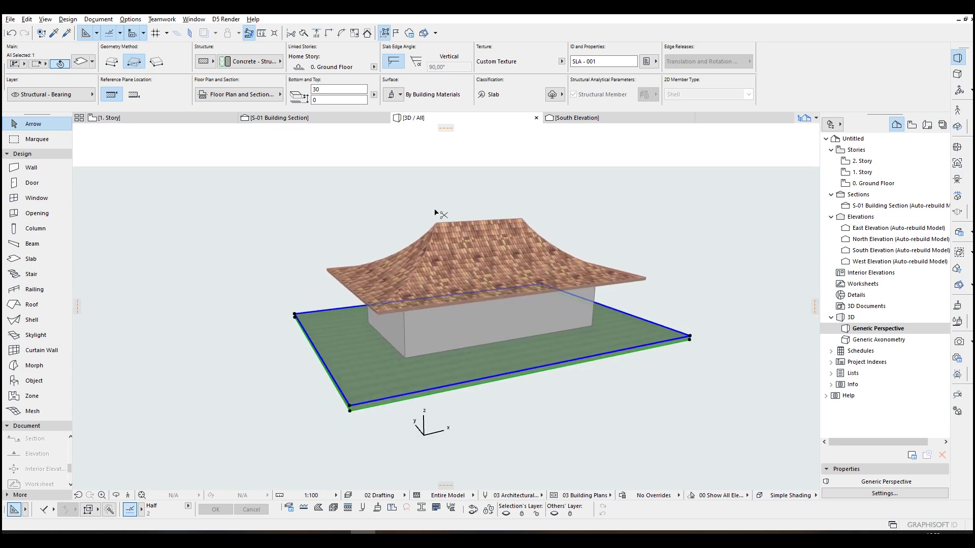
- Override the slab's top surface with Wood - Pine Grained Horizontal
key(ctrl+t)
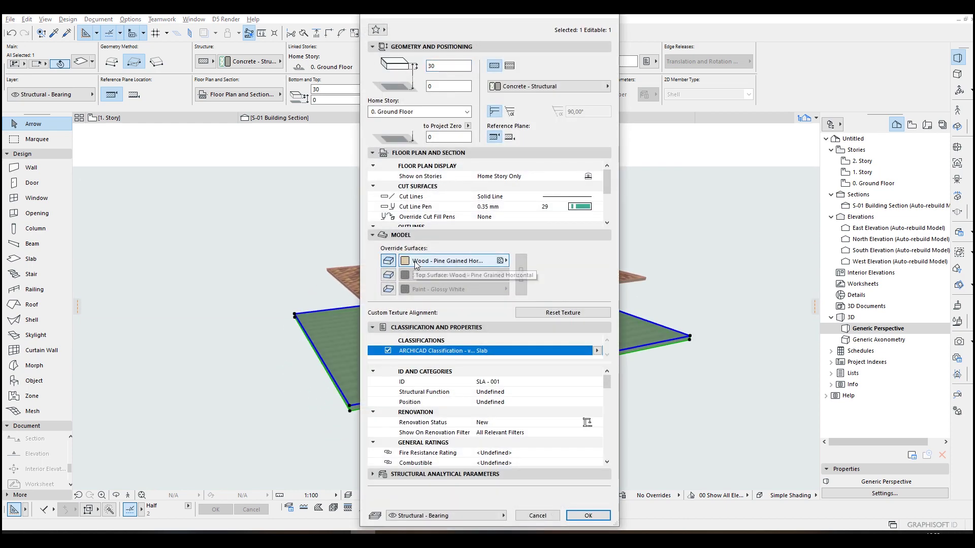
click(390, 273)
click(390, 288)
click(390, 275)
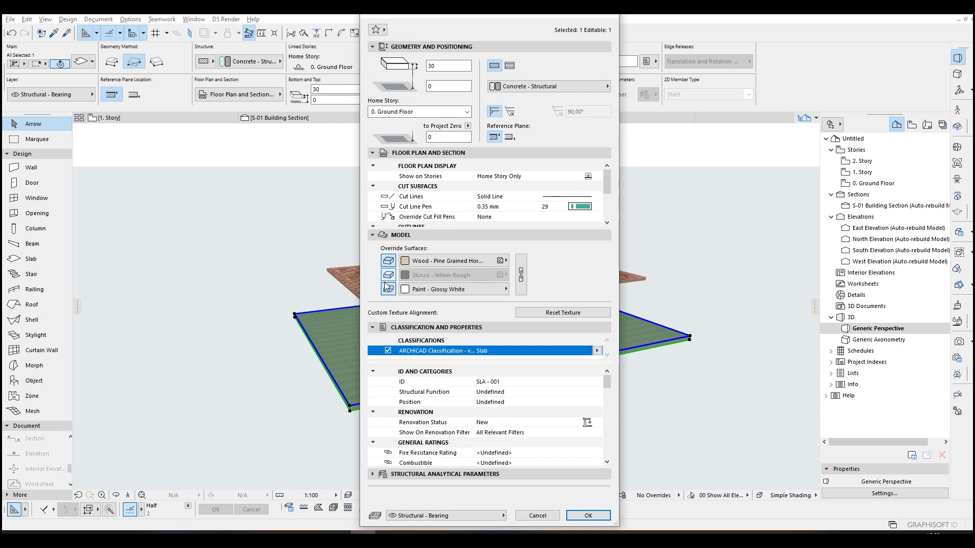
click(389, 288)
click(584, 511)
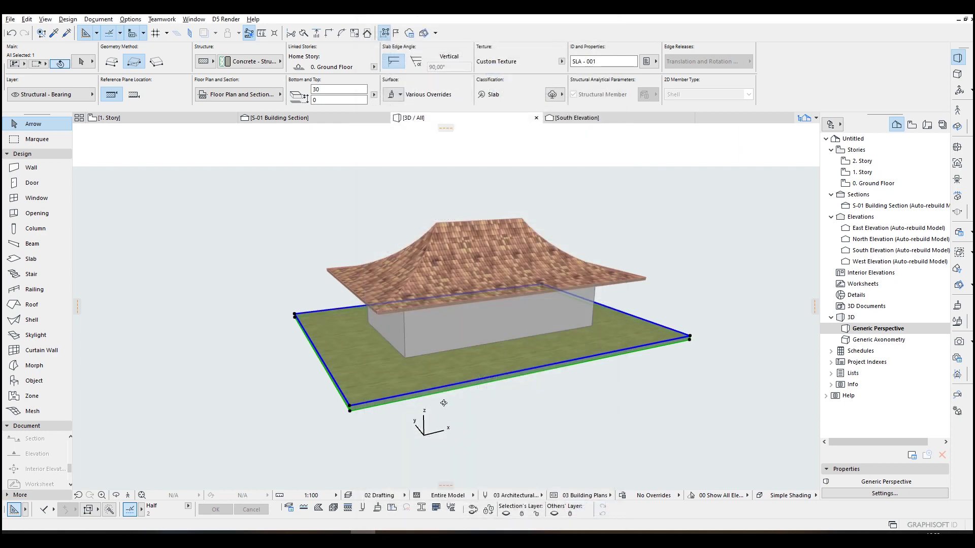
shift+middle_drag(444, 403, 604, 424)
key(Escape)
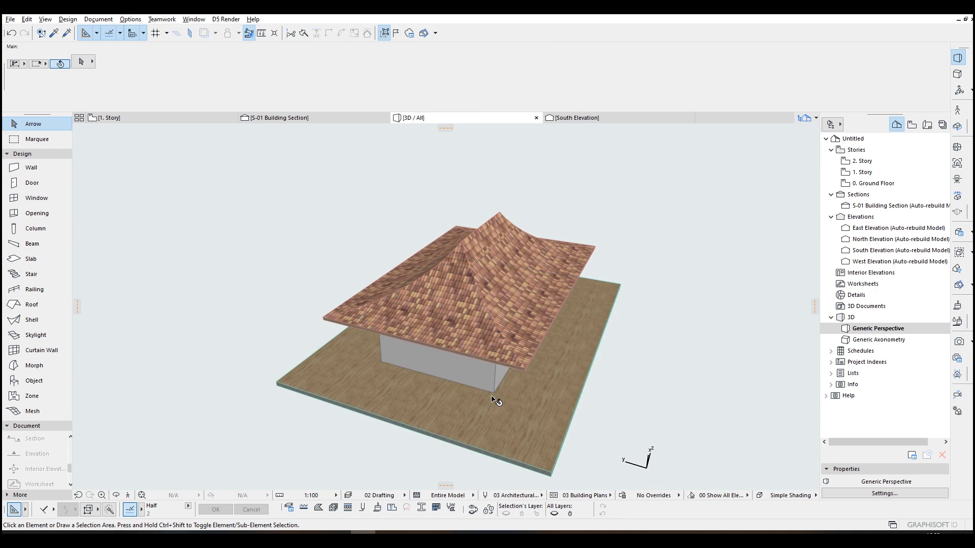
- Place a 30 × 30 cm column on the 1. Story plan just inside the northwest roof corner
key(F2)
click(36, 229)
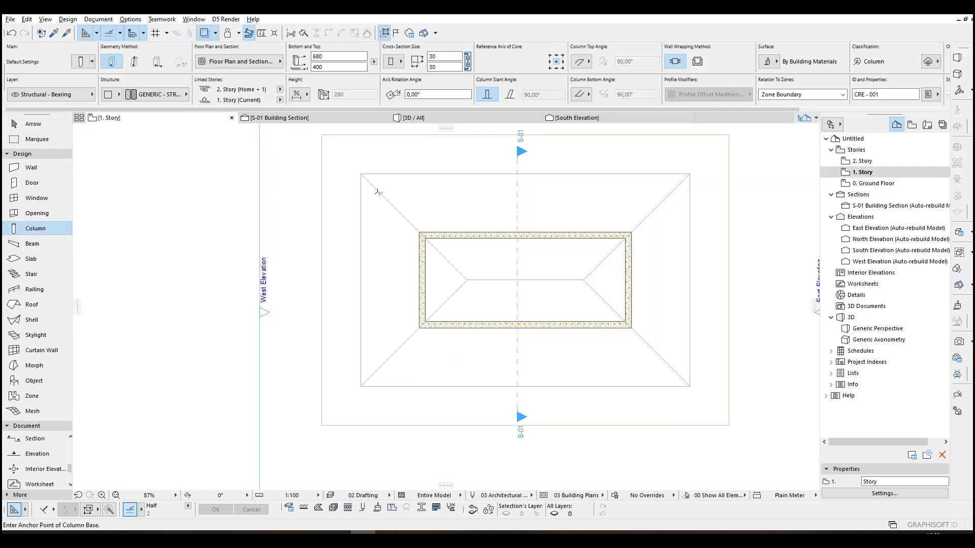
scroll(382, 191, up, 4)
key(Escape)
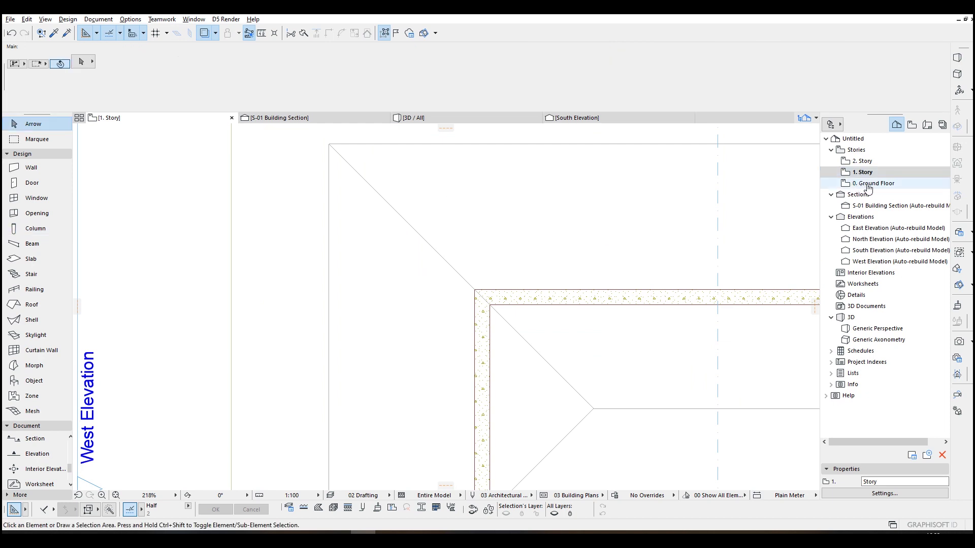
- Move the column straight down so its base sits on the slab at elevation 0
double_click(874, 183)
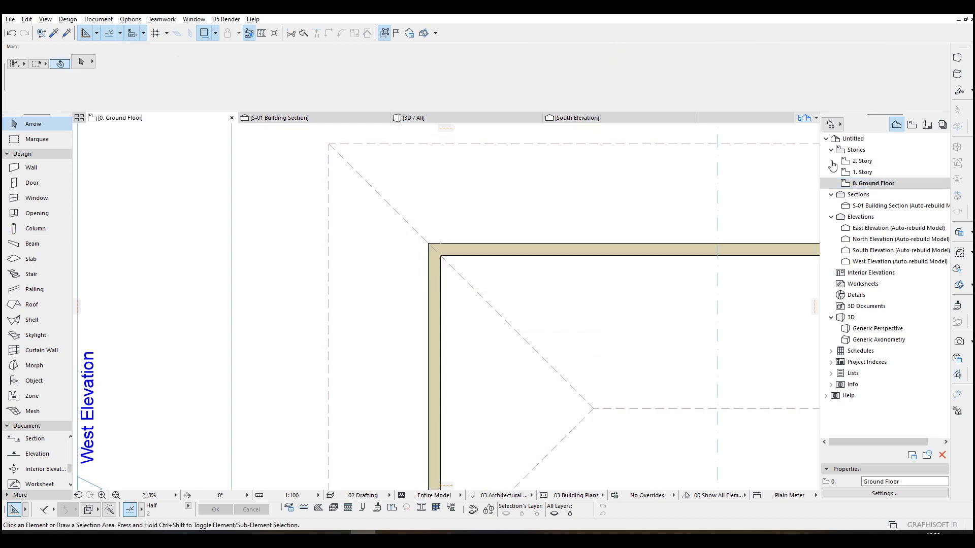
key(F3)
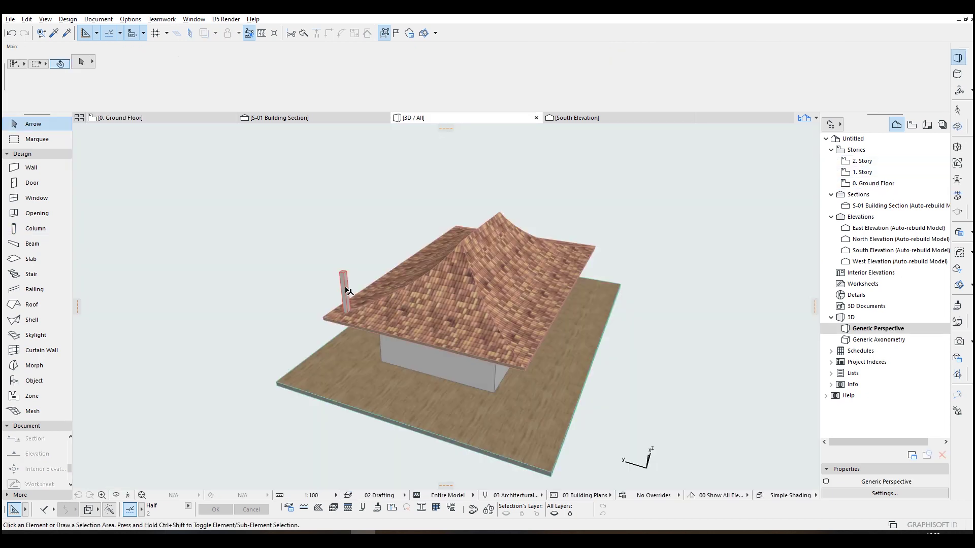
click(346, 290)
shift+middle_drag(345, 289, 381, 330)
key(ctrl+d)
click(346, 316)
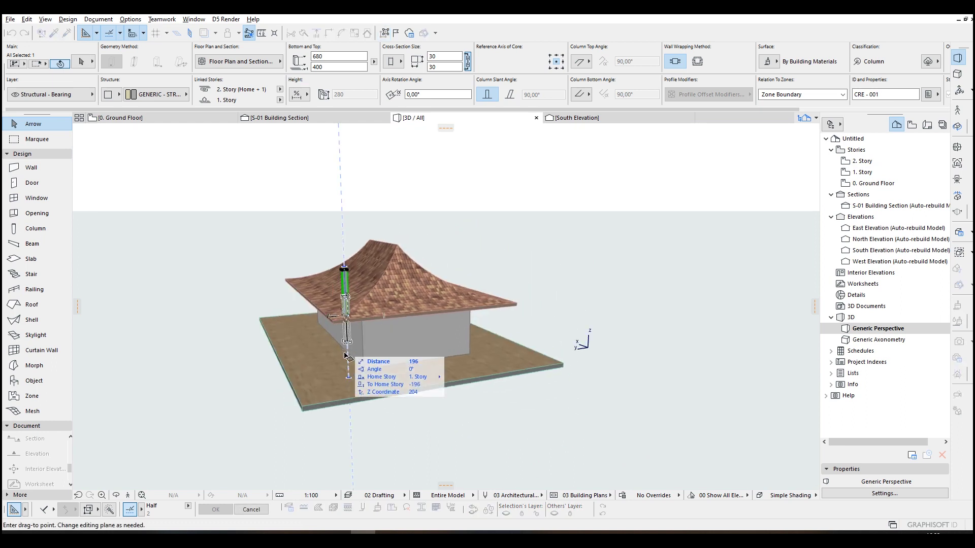
click(354, 370)
- Change the column's structure from rectangular to circular
scroll(283, 333, up, 2)
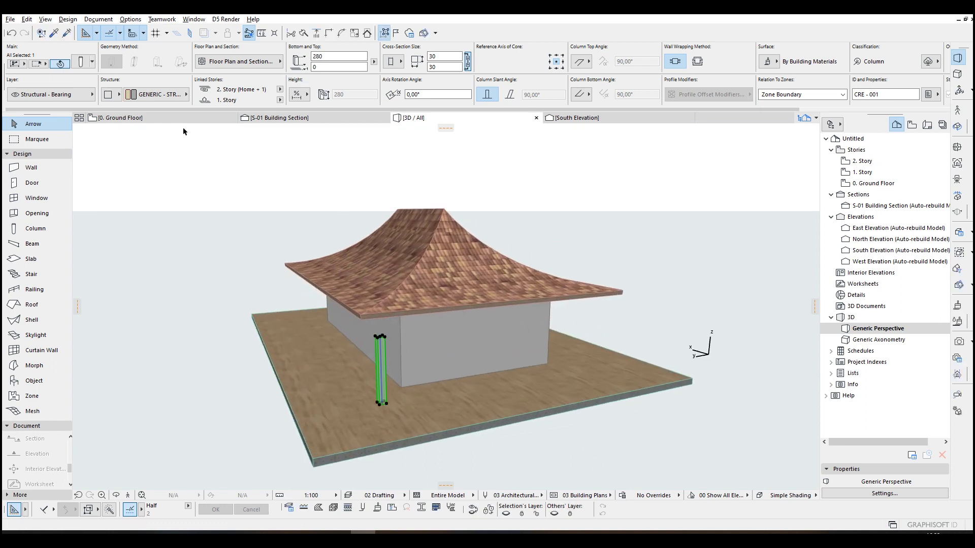
click(120, 95)
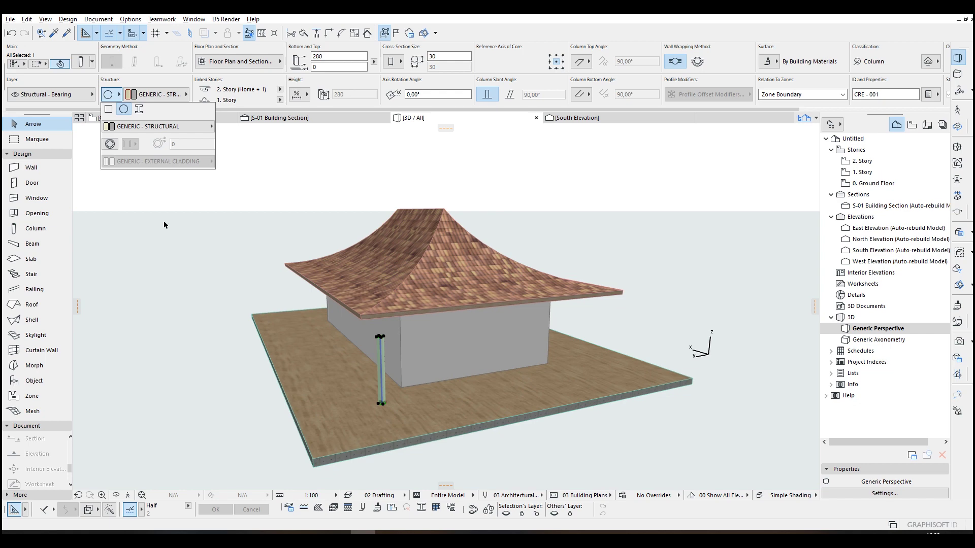
click(305, 323)
- Stretch the column's top up to the underside of the roof for a height of 395 cm
shift+middle_drag(383, 315, 483, 326)
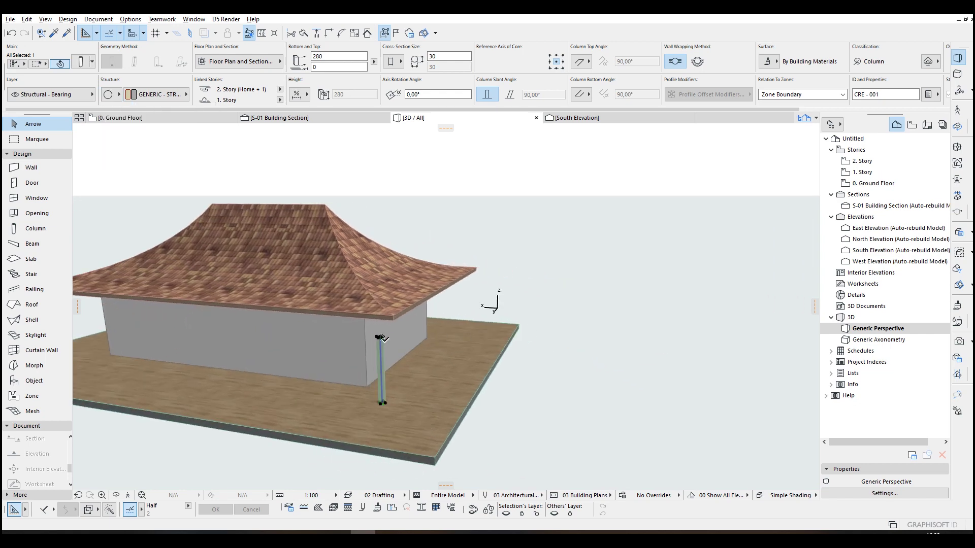
click(380, 338)
click(496, 329)
mouse_move(388, 325)
shift+middle_down()
mouse_move(387, 305)
mouse_move(386, 313)
shift+middle_up()
click(383, 308)
- Set the round column's diameter to 40 cm
shift+middle_drag(502, 325, 121, 391)
shift+middle_drag(396, 406, 231, 333)
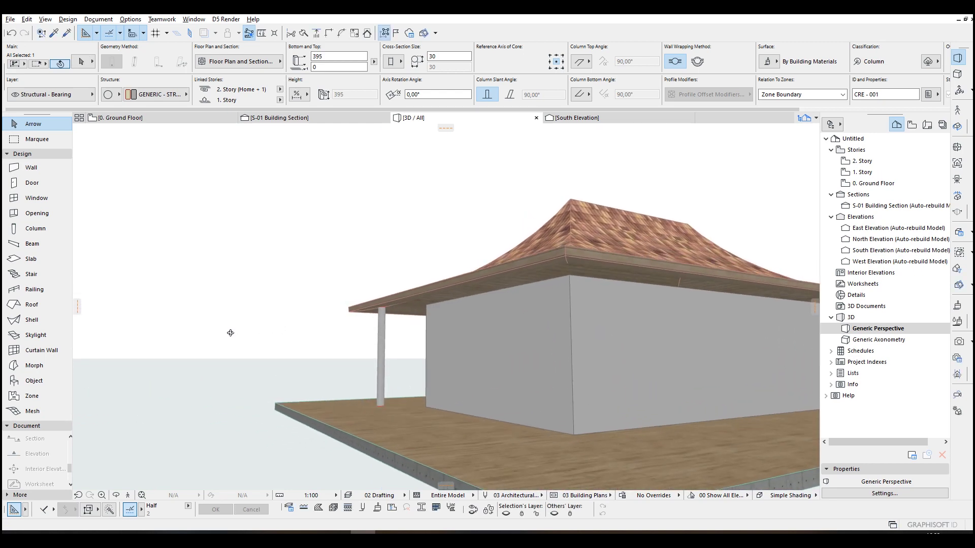
middle_drag(444, 359, 393, 346)
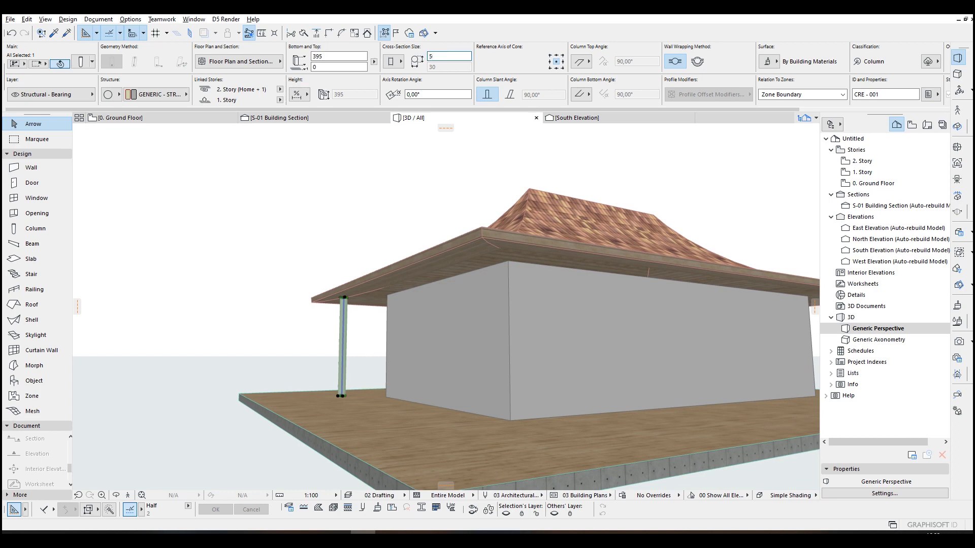
shift+middle_drag(447, 167, 555, 152)
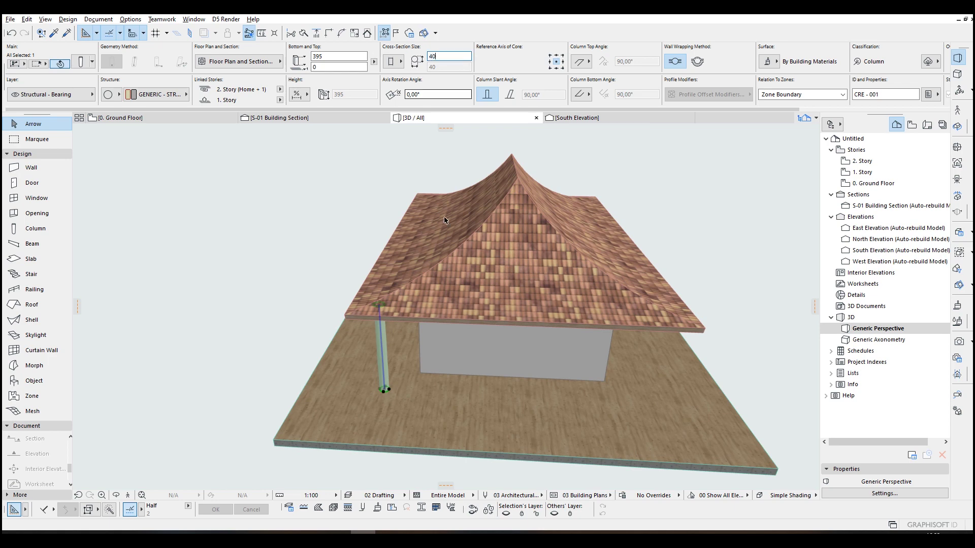
- Mirror a copy of the column across the ridge axis to the southwest roof corner
shift+middle_drag(444, 220, 501, 323)
key(ctrl+shift+m)
click(507, 150)
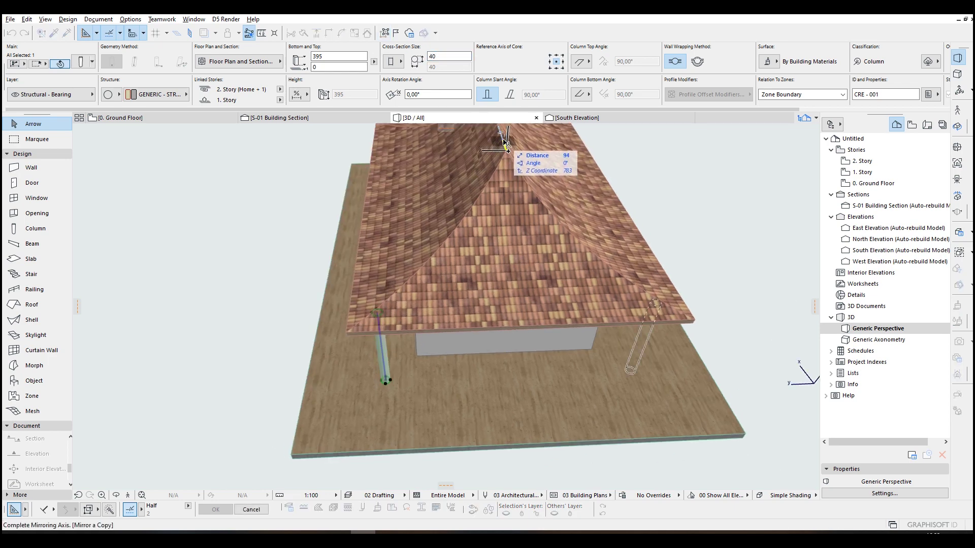
click(502, 140)
shift+middle_drag(574, 363, 317, 320)
key(Escape)
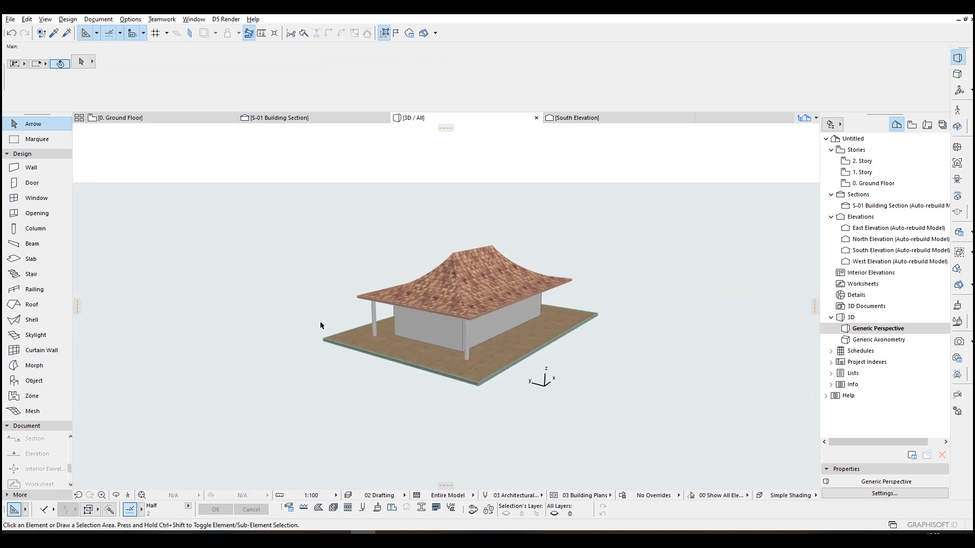